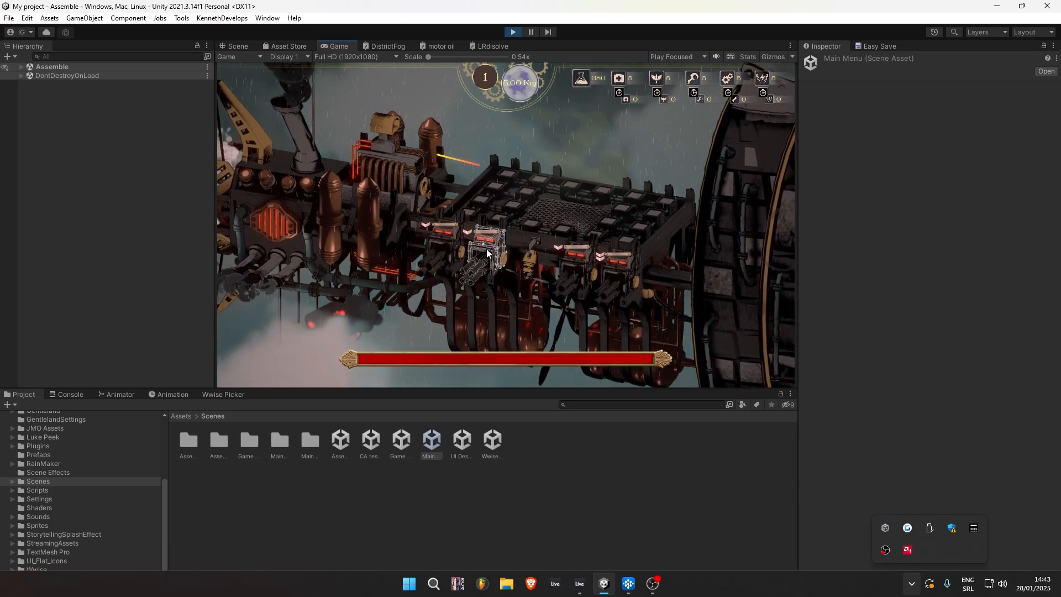
Step: Fire the cannons along the front of the ship's deck in the running game to test their sounds
{"action": "left_click", "coordinate": [488, 254]}
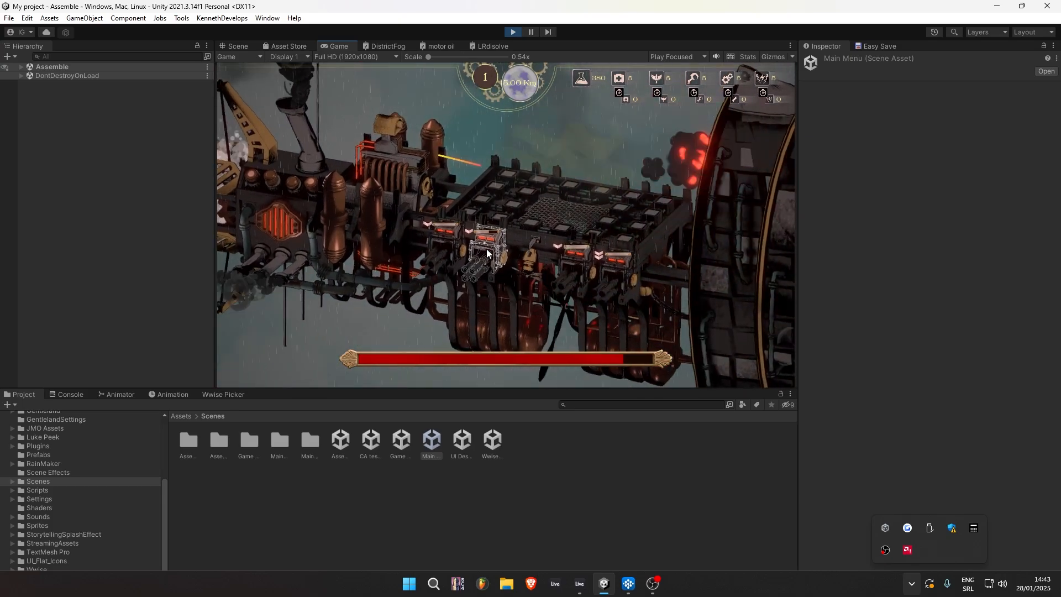
{"action": "left_click", "coordinate": [452, 247]}
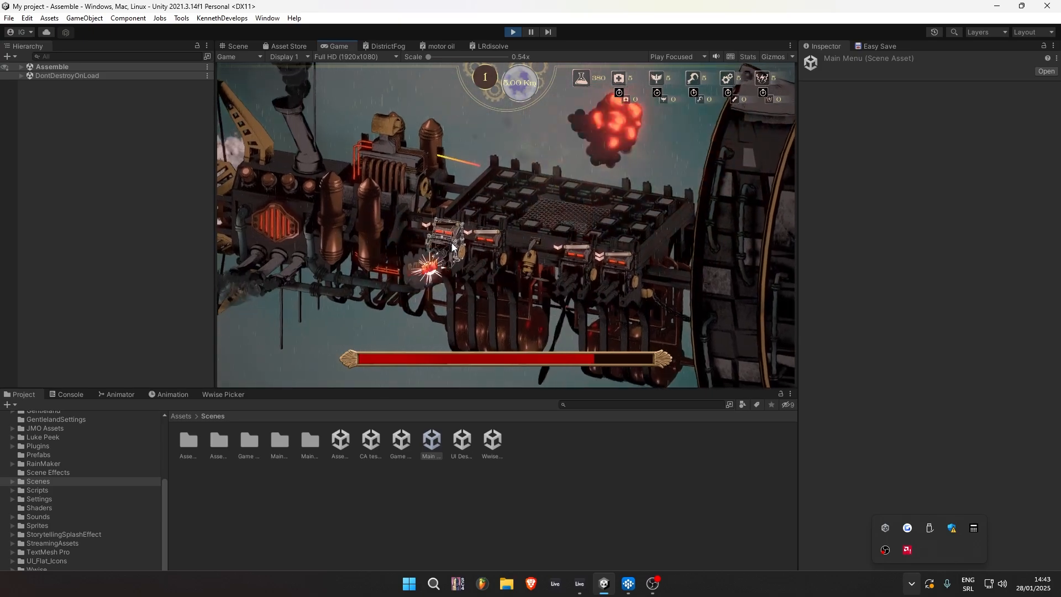
{"action": "left_click", "coordinate": [569, 261]}
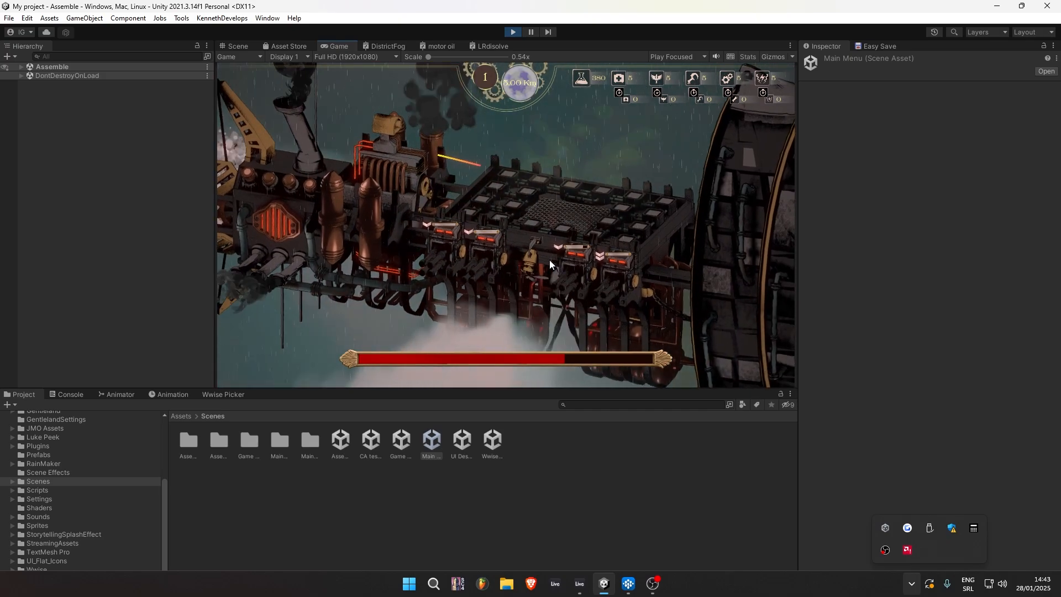
{"action": "left_click", "coordinate": [498, 253]}
{"action": "left_click", "coordinate": [578, 266]}
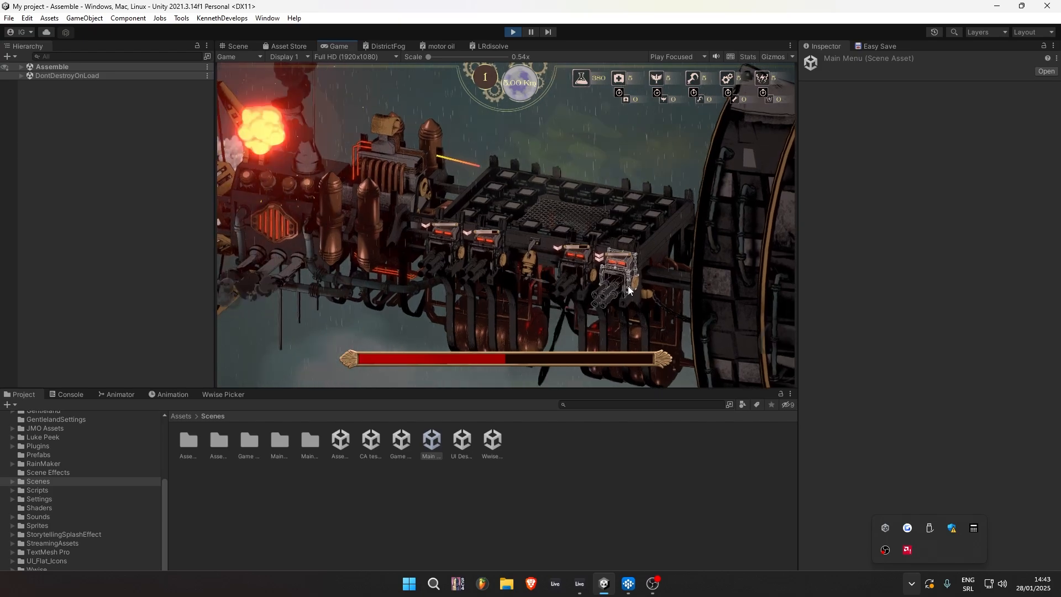
{"action": "left_click", "coordinate": [635, 287]}
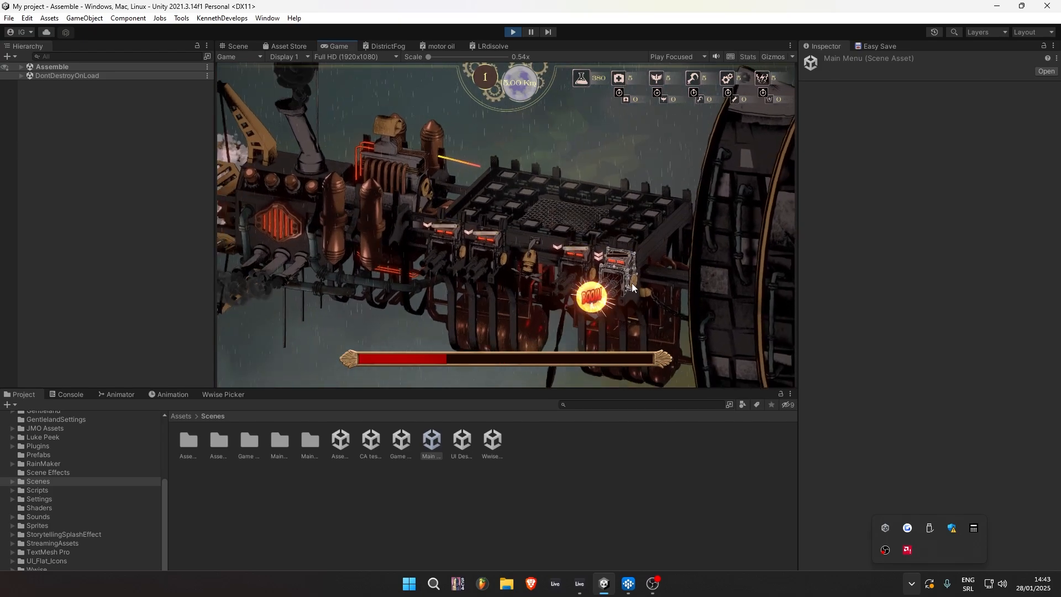
{"action": "left_click", "coordinate": [451, 249]}
{"action": "left_click", "coordinate": [496, 255]}
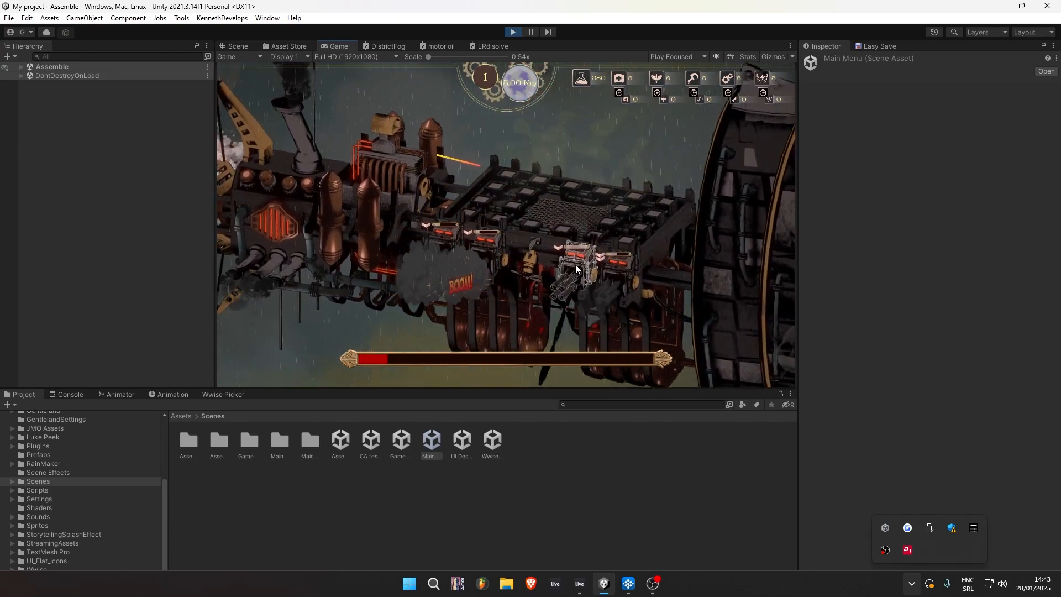
{"action": "left_click", "coordinate": [575, 268]}
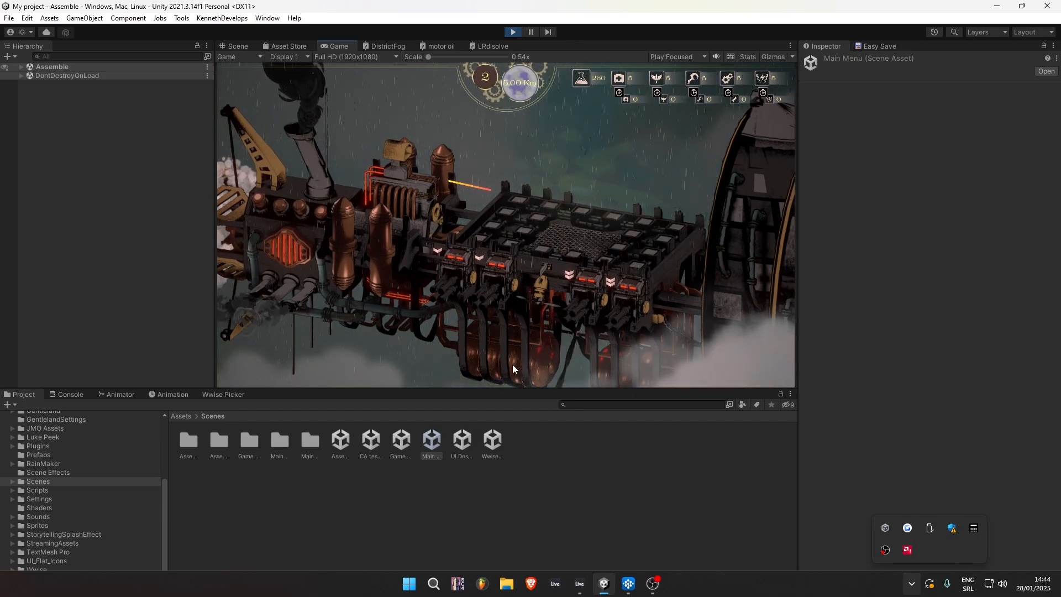
Step: Pause and resume the running game, let the next attack begin, and pause it again
{"action": "key", "text": "Escape"}
{"action": "mouse_move", "coordinate": [629, 589]}
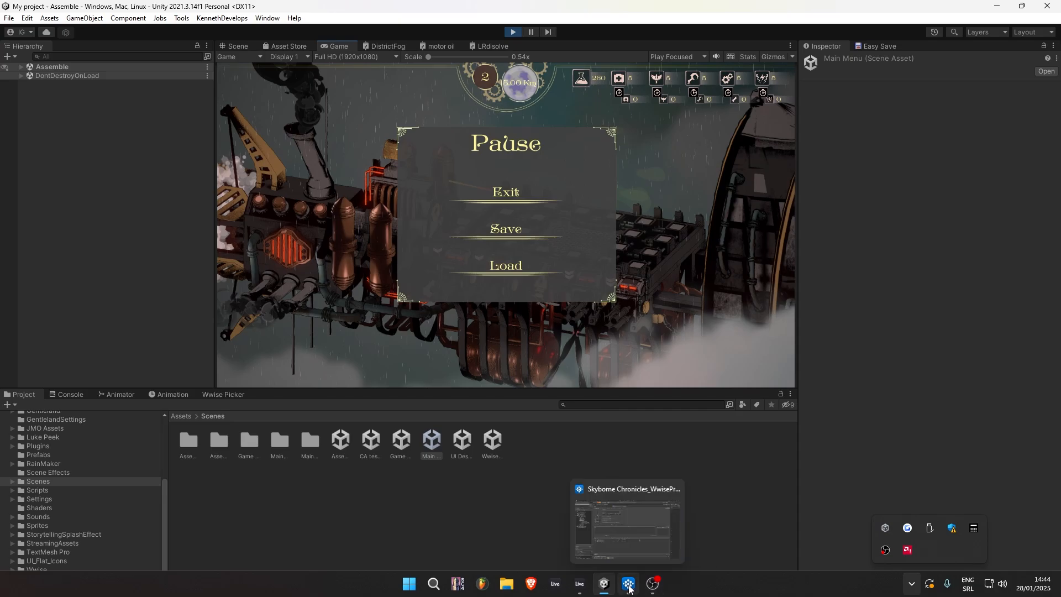
{"action": "key", "text": "Escape"}
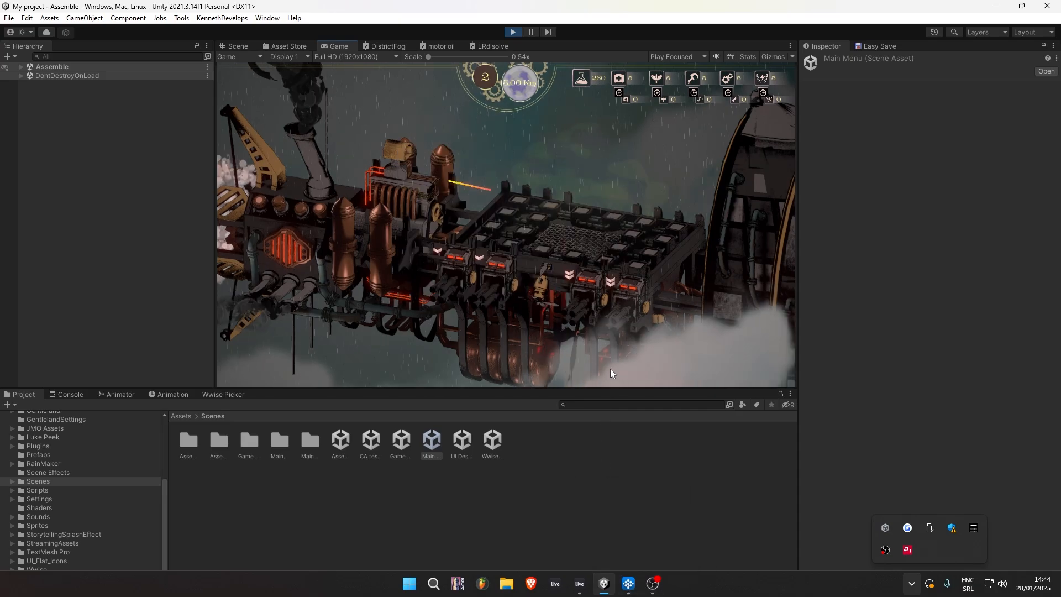
{"action": "left_click", "coordinate": [494, 227]}
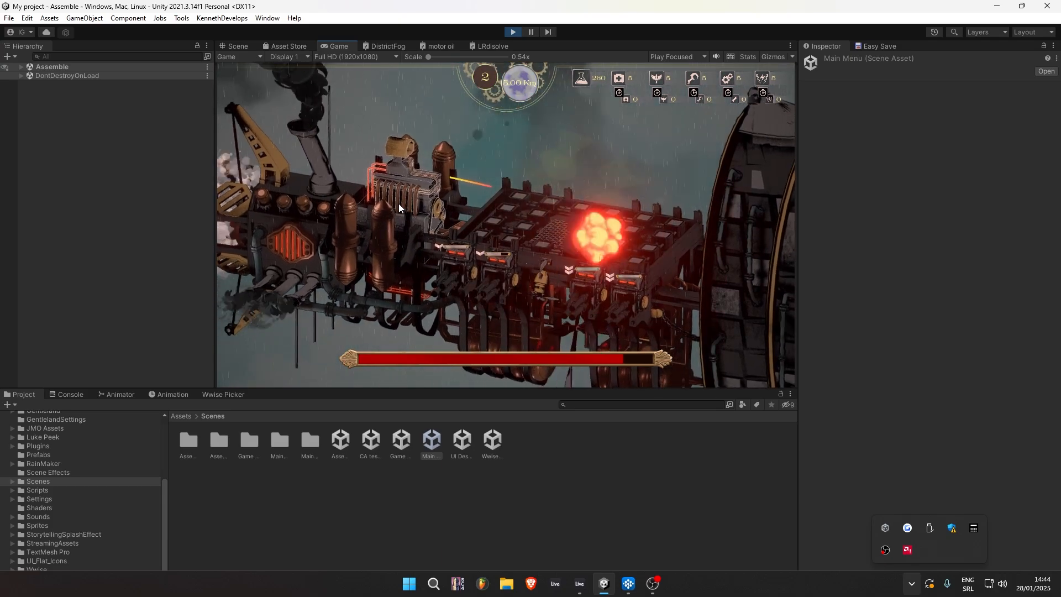
{"action": "key", "text": "Escape"}
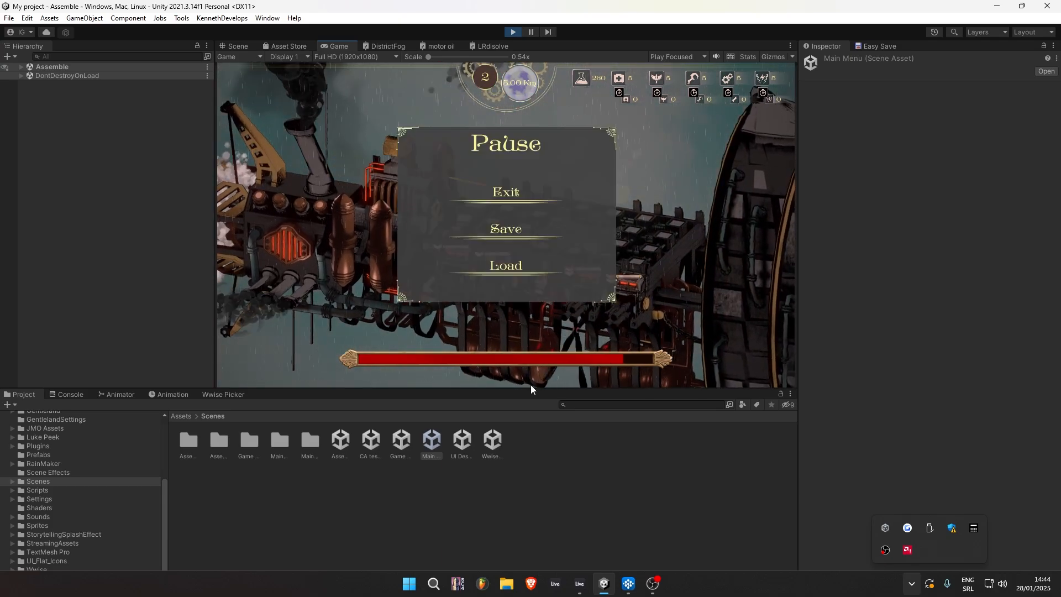
Step: Switch to the Wwise project and disconnect it from the running game
{"action": "left_click", "coordinate": [627, 585]}
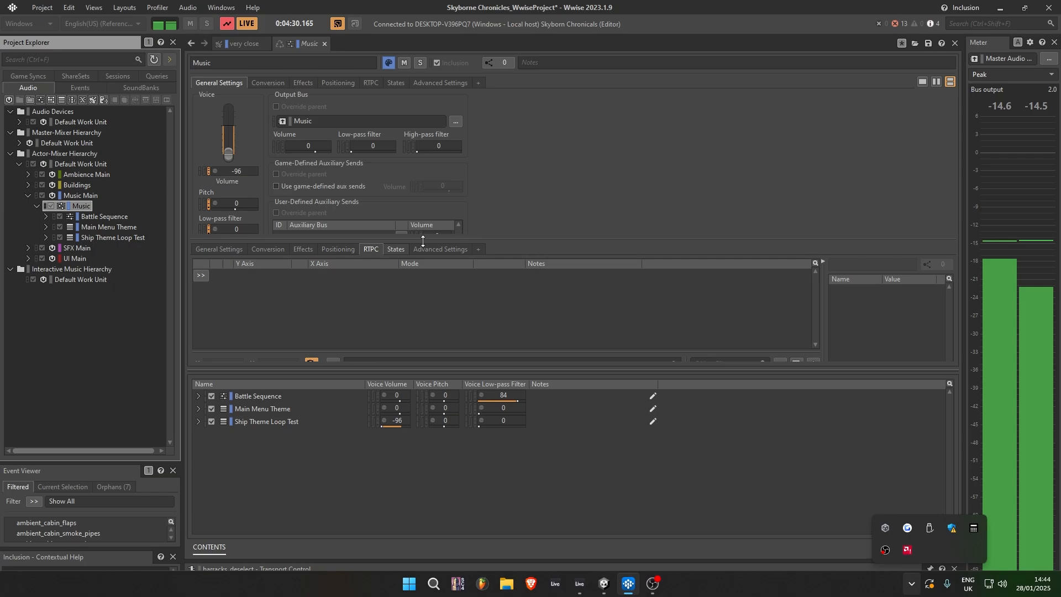
{"action": "left_click", "coordinate": [37, 205]}
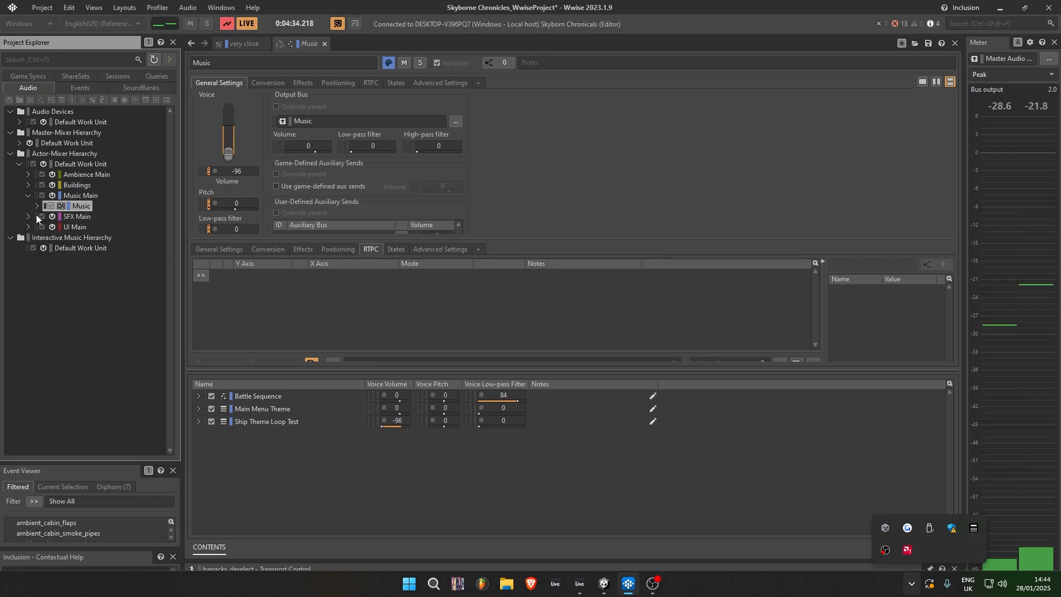
{"action": "left_click", "coordinate": [38, 206]}
{"action": "left_click", "coordinate": [337, 24]}
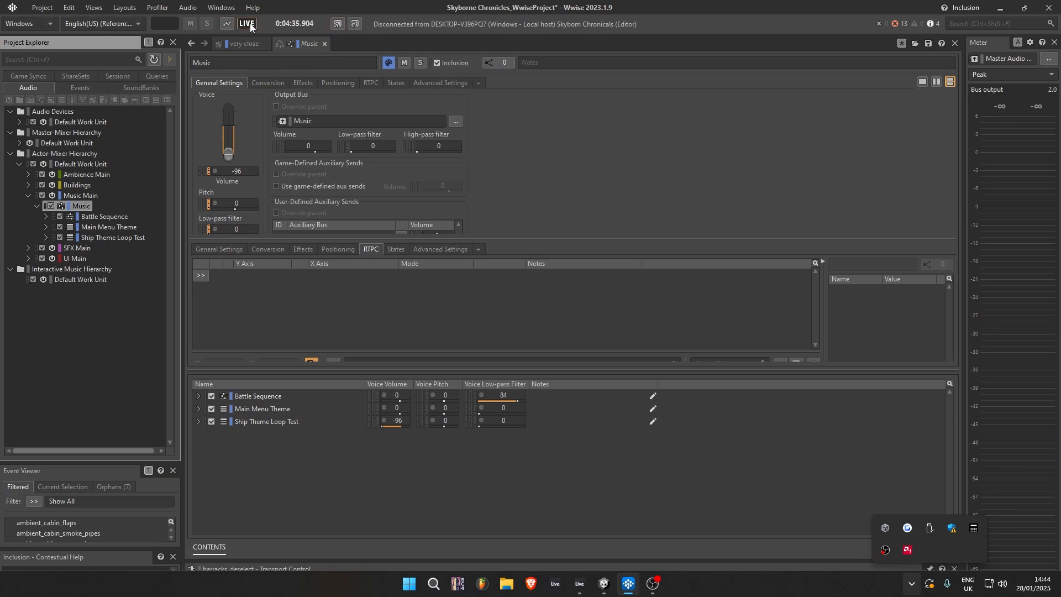
Step: Expand SFX Main and its Canon Layered container in the Actor-Mixer Hierarchy
{"action": "left_click", "coordinate": [45, 227]}
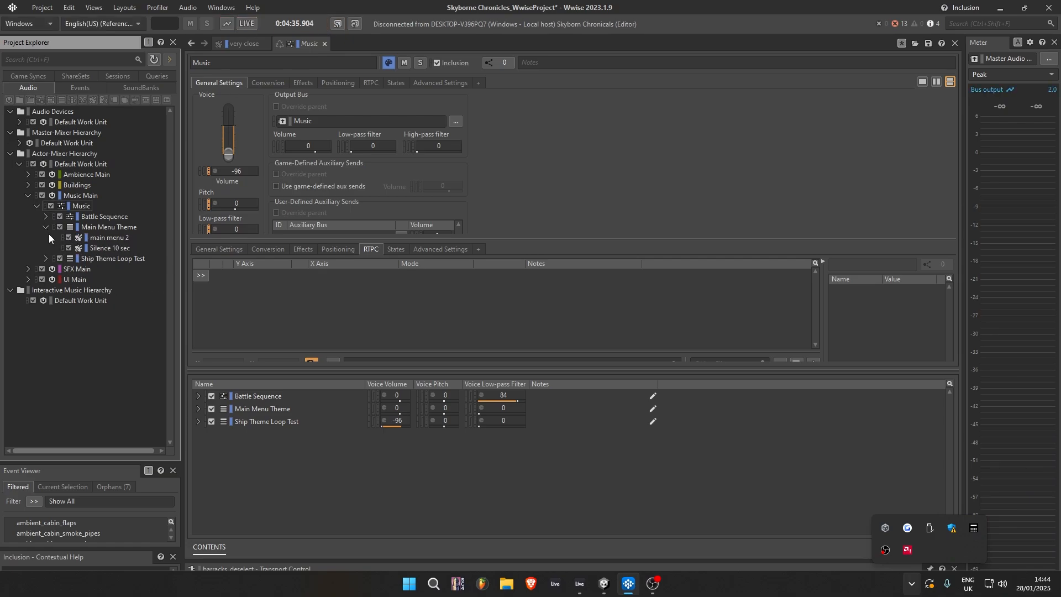
{"action": "left_click", "coordinate": [45, 227]}
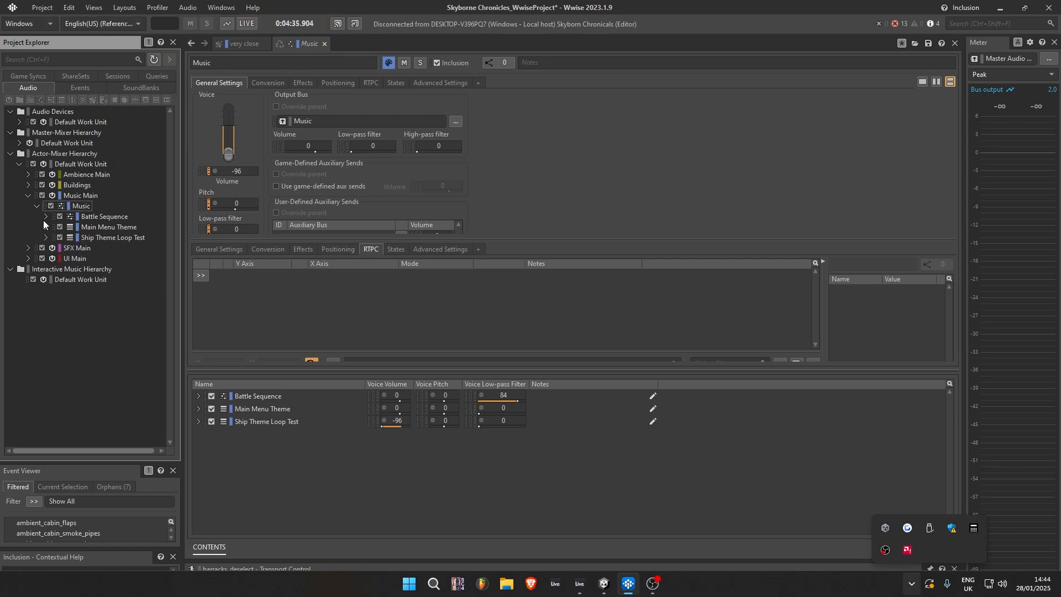
{"action": "left_click", "coordinate": [29, 248]}
{"action": "left_click", "coordinate": [38, 259]}
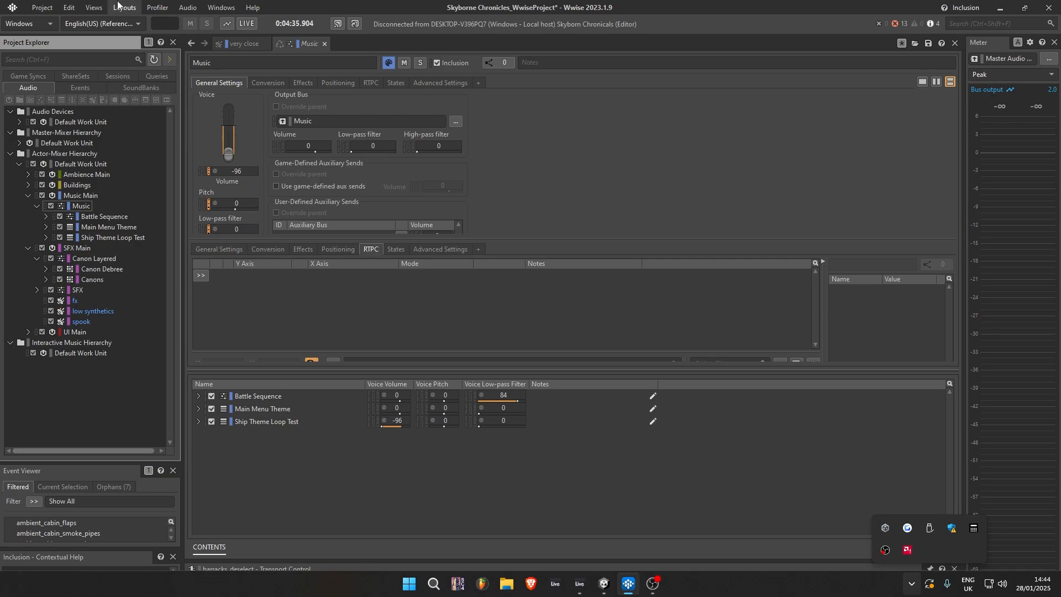
Step: Open the Soundcaster, play the cannon_fire event, and move the Soundcaster clear of the Project Explorer
{"action": "left_click", "coordinate": [124, 7]}
{"action": "mouse_move", "coordinate": [97, 11]}
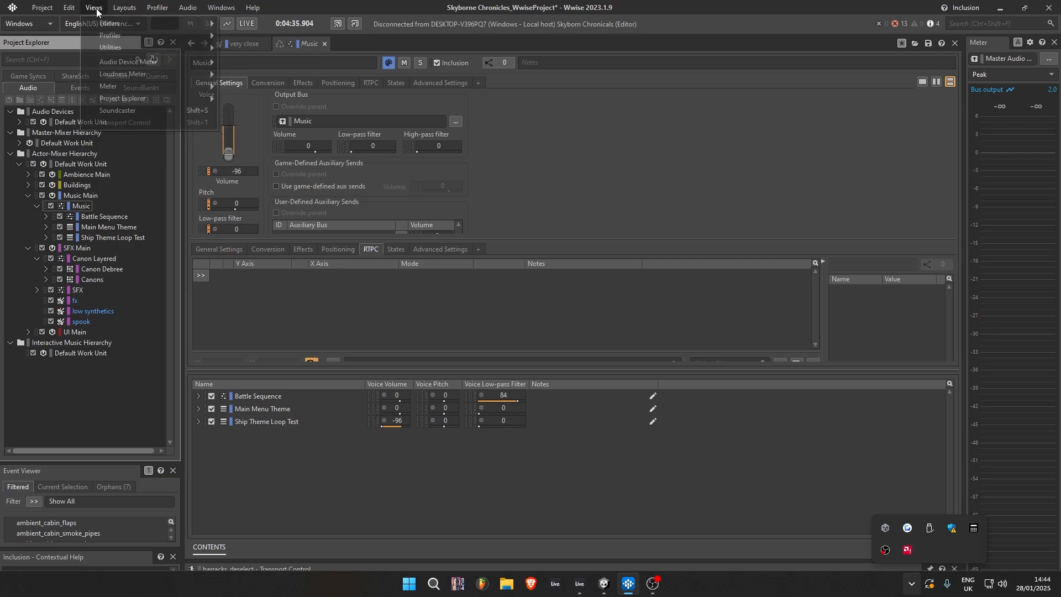
{"action": "left_click", "coordinate": [114, 121]}
{"action": "left_click", "coordinate": [248, 295]}
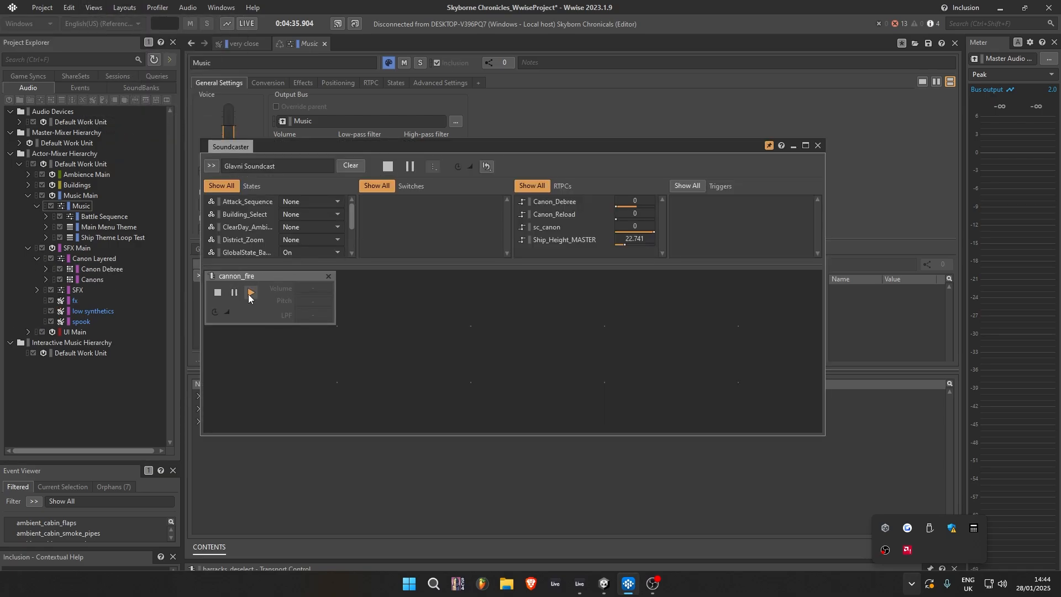
{"action": "left_click_drag", "start_coordinate": [390, 151], "coordinate": [543, 142]}
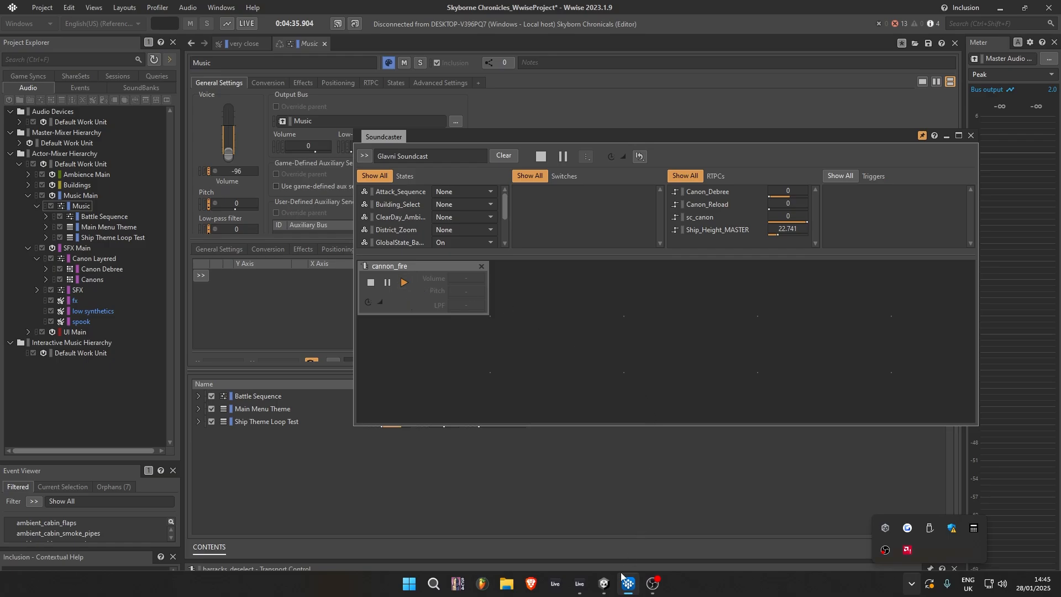
Step: View the paused game in Unity, return to Wwise, and play the cannon_fire event with LIVE turned on
{"action": "left_click", "coordinate": [604, 584]}
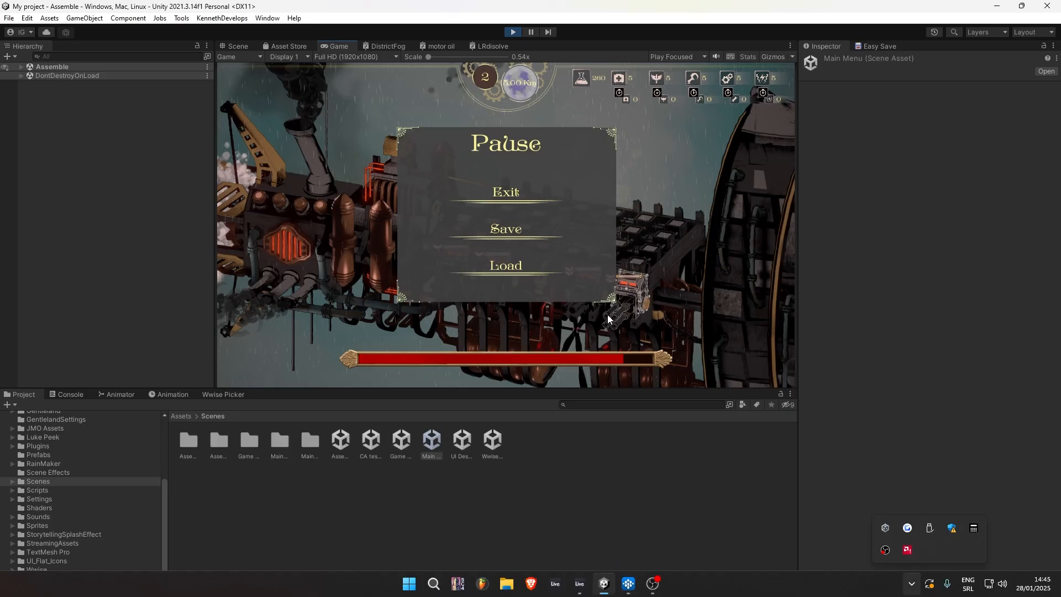
{"action": "left_click", "coordinate": [629, 587]}
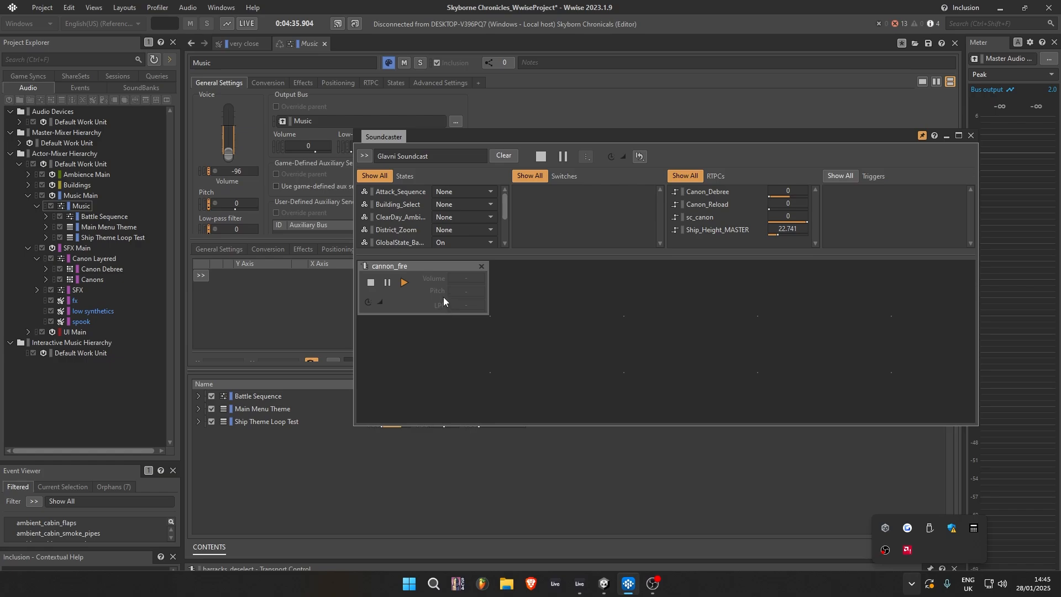
{"action": "left_click", "coordinate": [246, 24]}
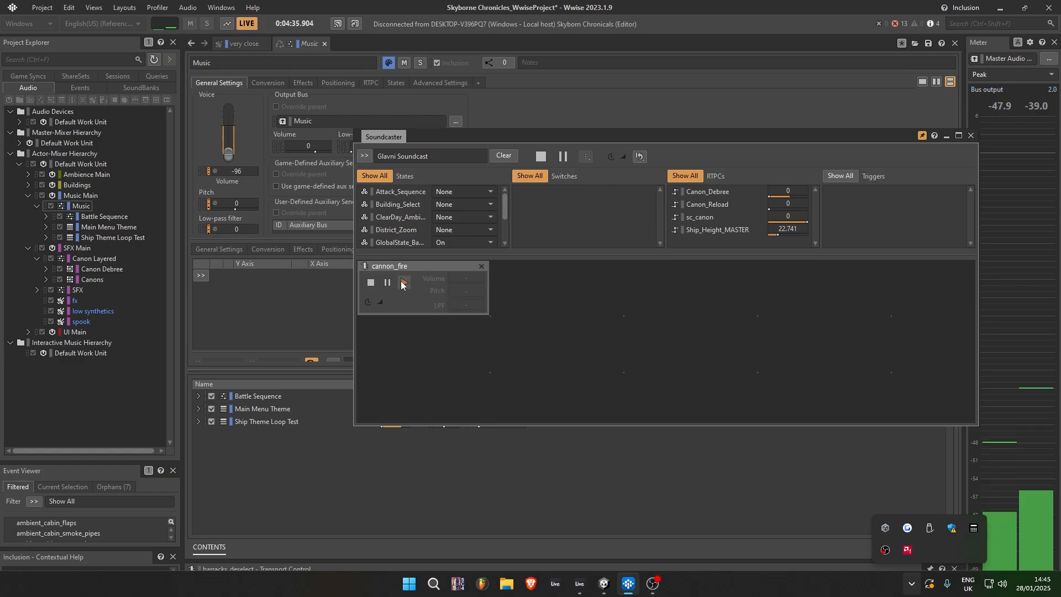
{"action": "left_click", "coordinate": [404, 282]}
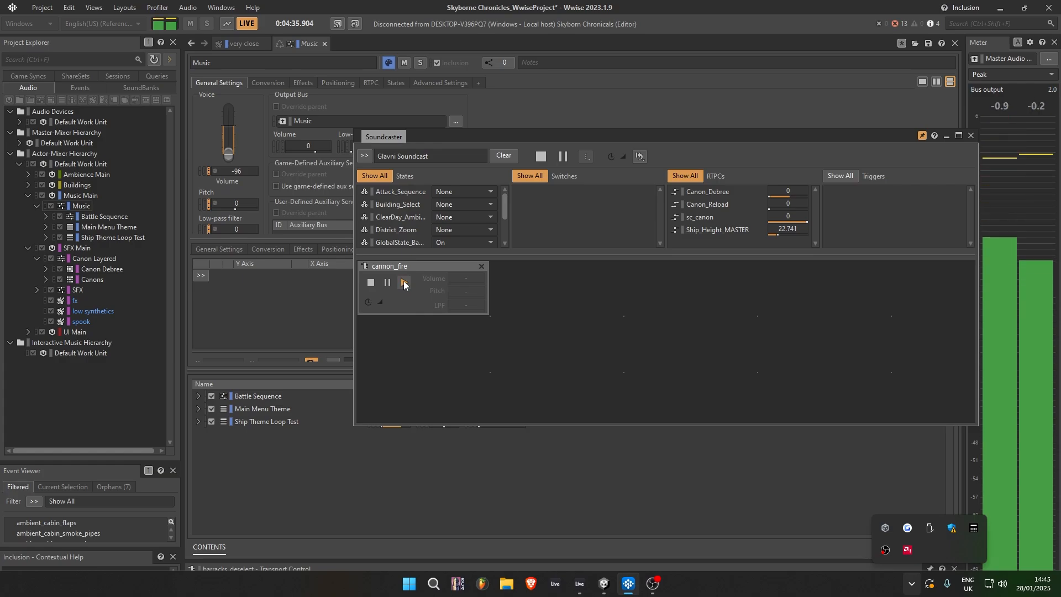
Step: Expand the Canons container, add it to the Soundcaster session, and play it twice
{"action": "left_click", "coordinate": [46, 280]}
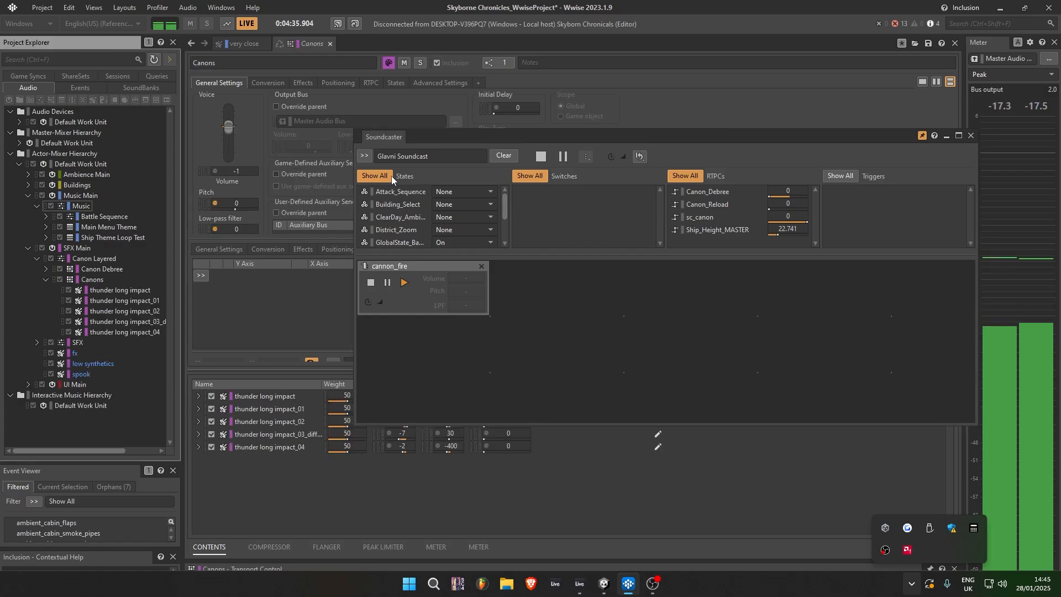
{"action": "left_click", "coordinate": [93, 280]}
{"action": "left_click_drag", "start_coordinate": [559, 276], "coordinate": [555, 276]}
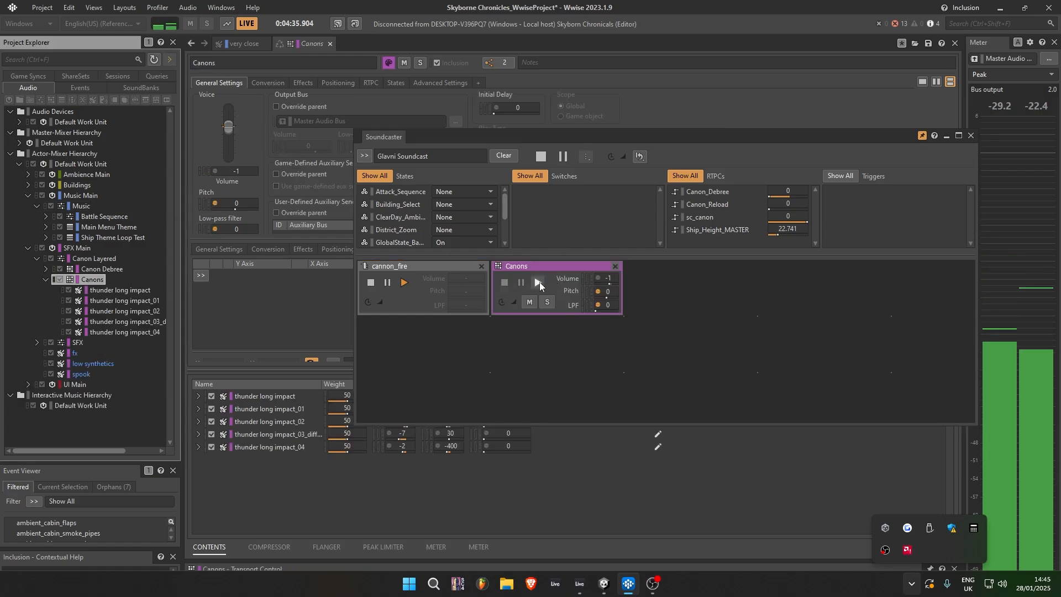
{"action": "left_click", "coordinate": [538, 281]}
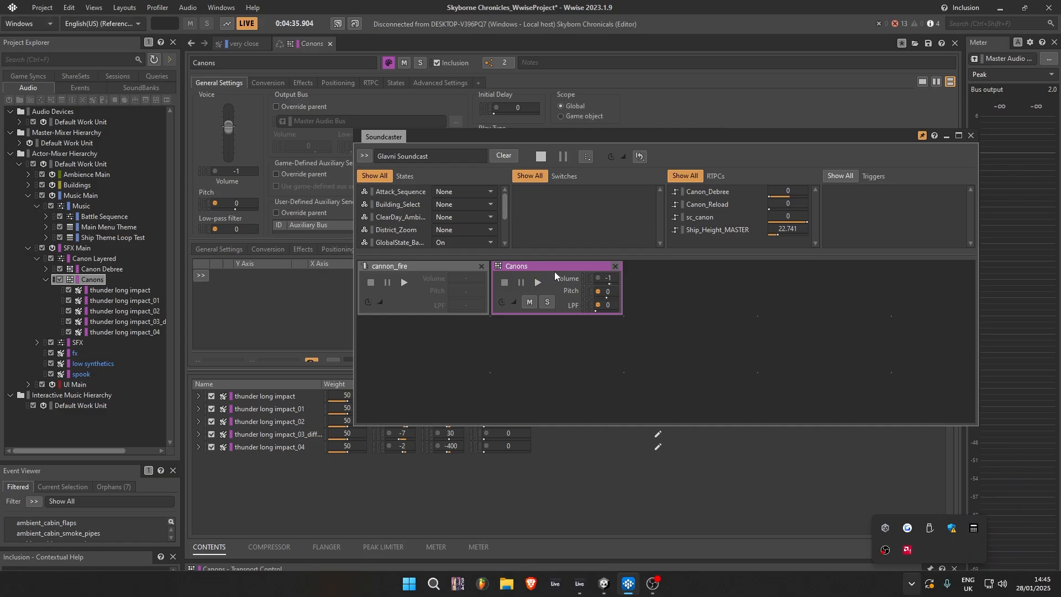
{"action": "left_click", "coordinate": [538, 283]}
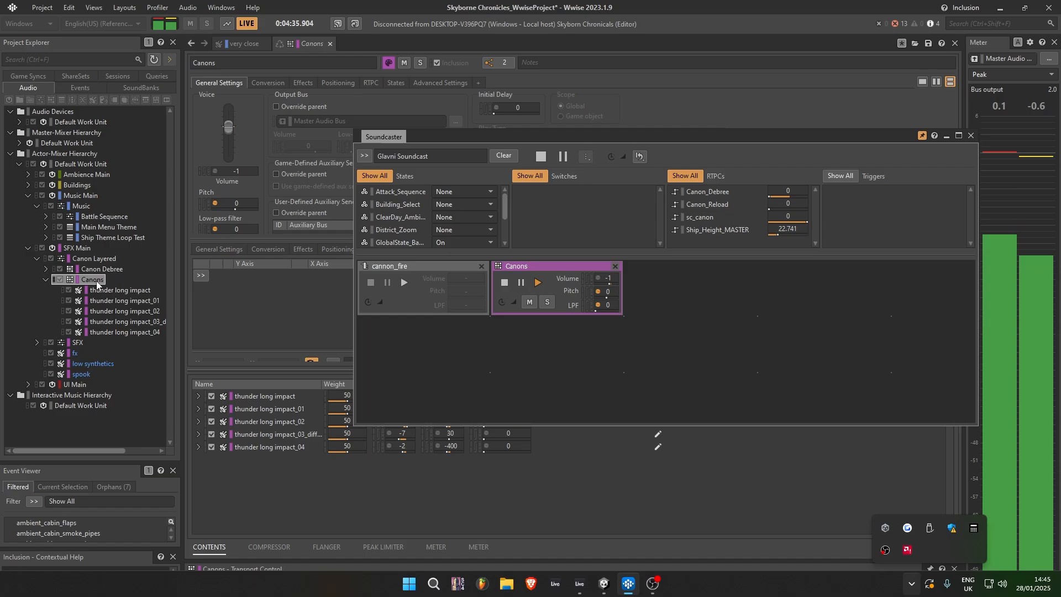
Step: Open the thunder long impact sound, move the Soundcaster aside, and enlarge the sound's source waveform area
{"action": "left_click", "coordinate": [116, 291]}
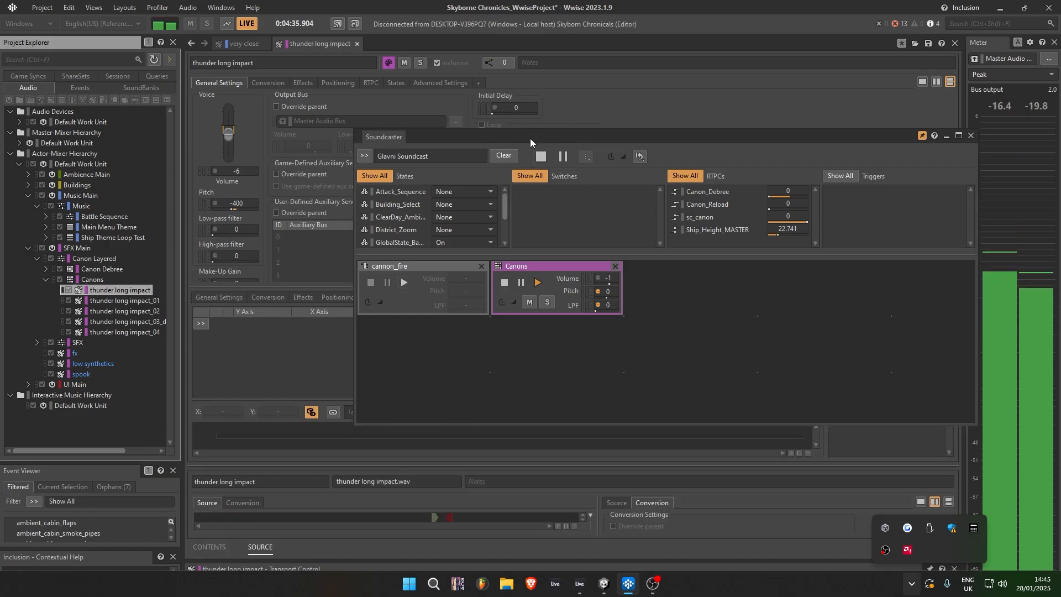
{"action": "left_click_drag", "start_coordinate": [531, 138], "coordinate": [839, 150]}
{"action": "left_click_drag", "start_coordinate": [353, 407], "coordinate": [355, 345]}
{"action": "left_click_drag", "start_coordinate": [329, 289], "coordinate": [320, 177]}
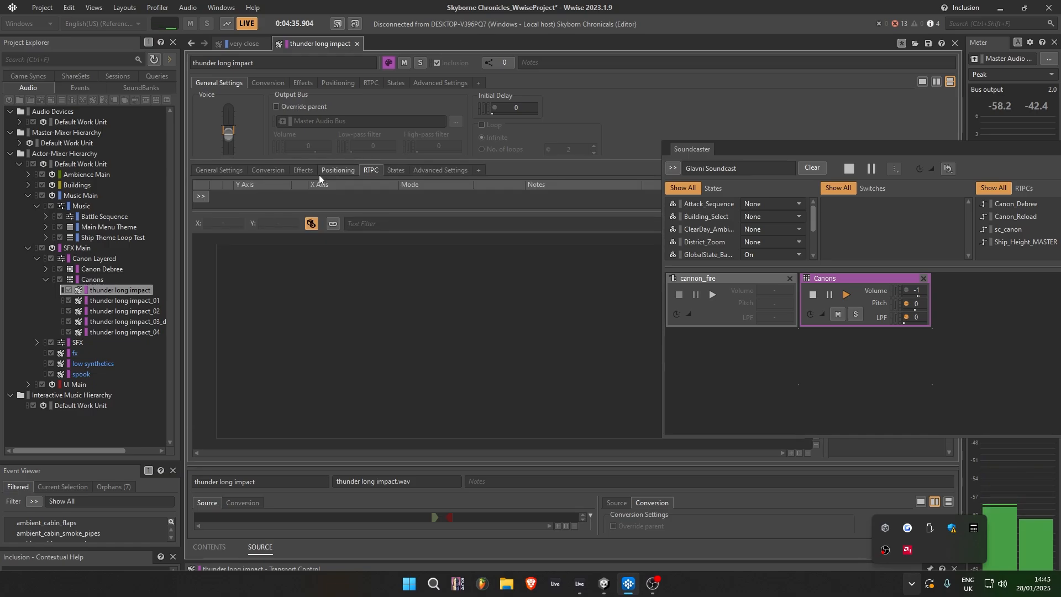
{"action": "left_click_drag", "start_coordinate": [250, 463], "coordinate": [236, 320]}
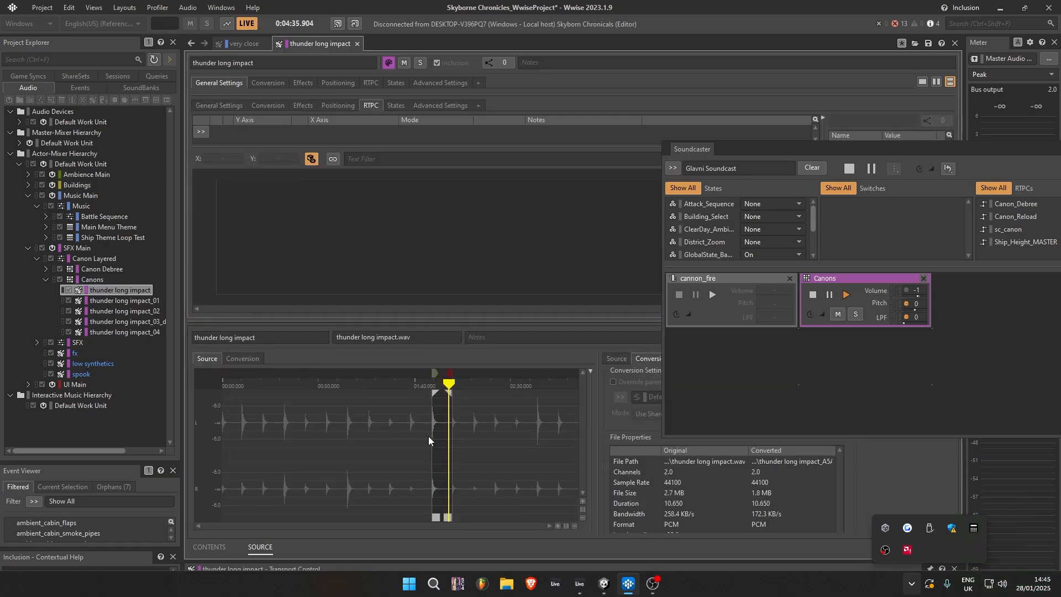
Step: Play the thunder long impact sound, try moving its start trim earlier on the waveform, and undo the change
{"action": "key", "text": "space"}
{"action": "scroll", "coordinate": [428, 436], "scroll_direction": "up", "scroll_amount": 5}
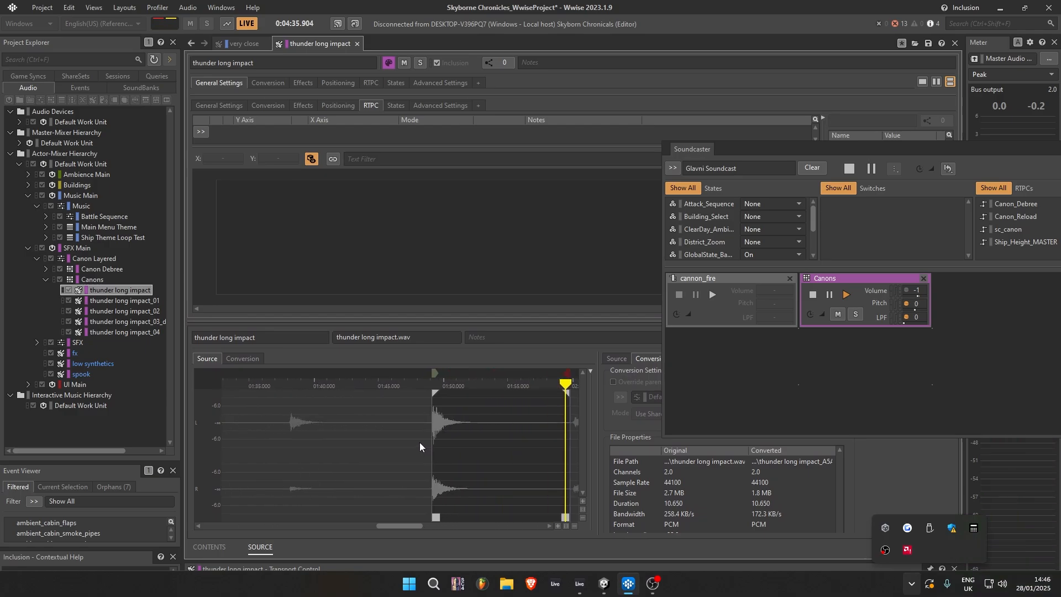
{"action": "scroll", "coordinate": [420, 442], "scroll_direction": "up", "scroll_amount": 8}
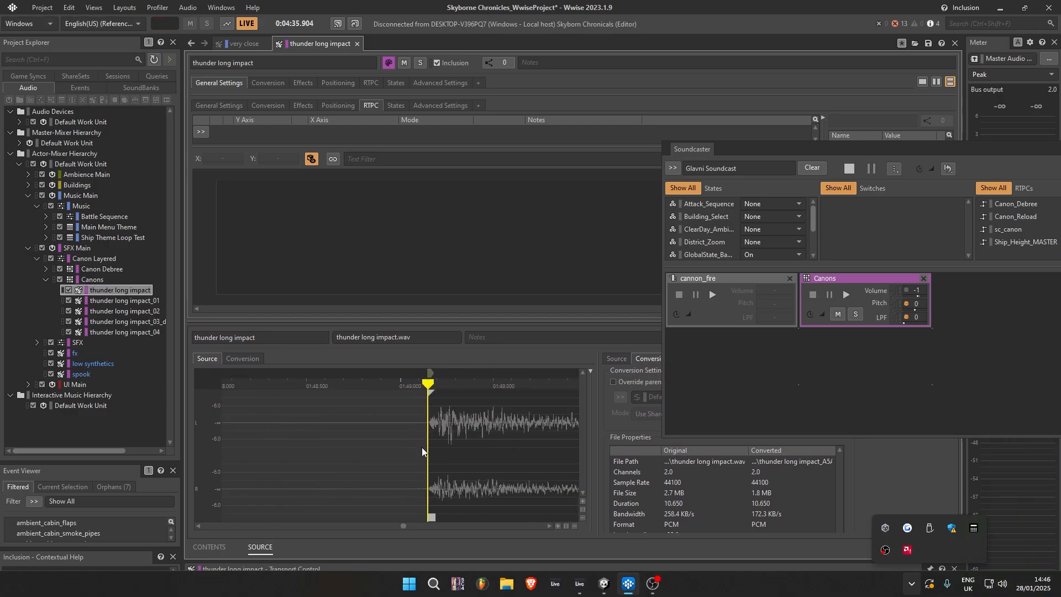
{"action": "scroll", "coordinate": [431, 475], "scroll_direction": "down", "scroll_amount": 4}
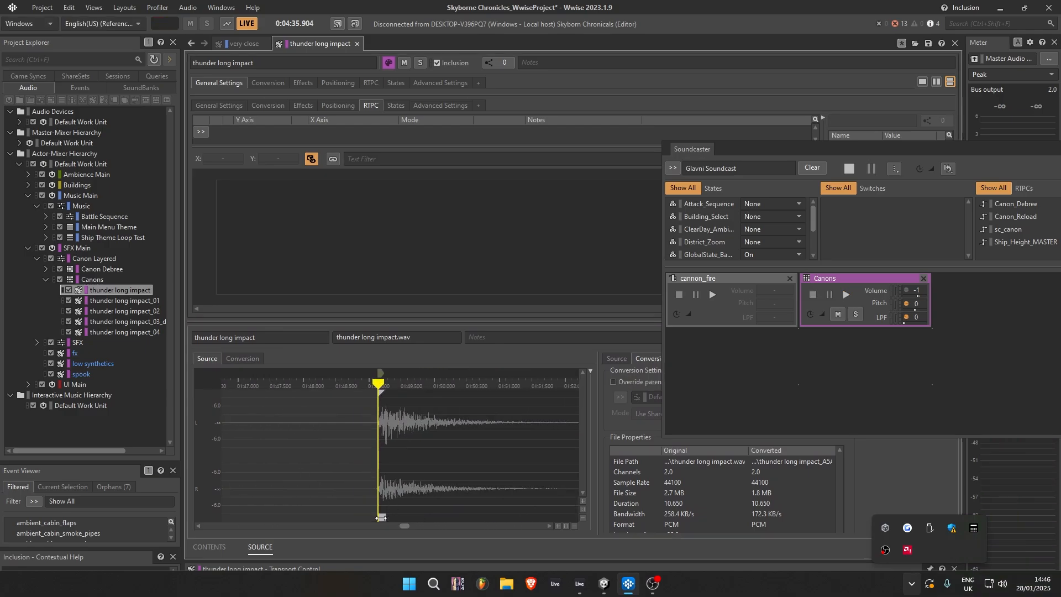
{"action": "mouse_move", "coordinate": [382, 517]}
{"action": "left_mouse_down"}
{"action": "mouse_move", "coordinate": [300, 515]}
{"action": "mouse_move", "coordinate": [345, 516]}
{"action": "left_mouse_up"}
{"action": "key", "text": "ctrl+z"}
Step: Examine the source waveforms of thunder long impact_01 through thunder long impact_04 in the Canons container
{"action": "left_click", "coordinate": [123, 302]}
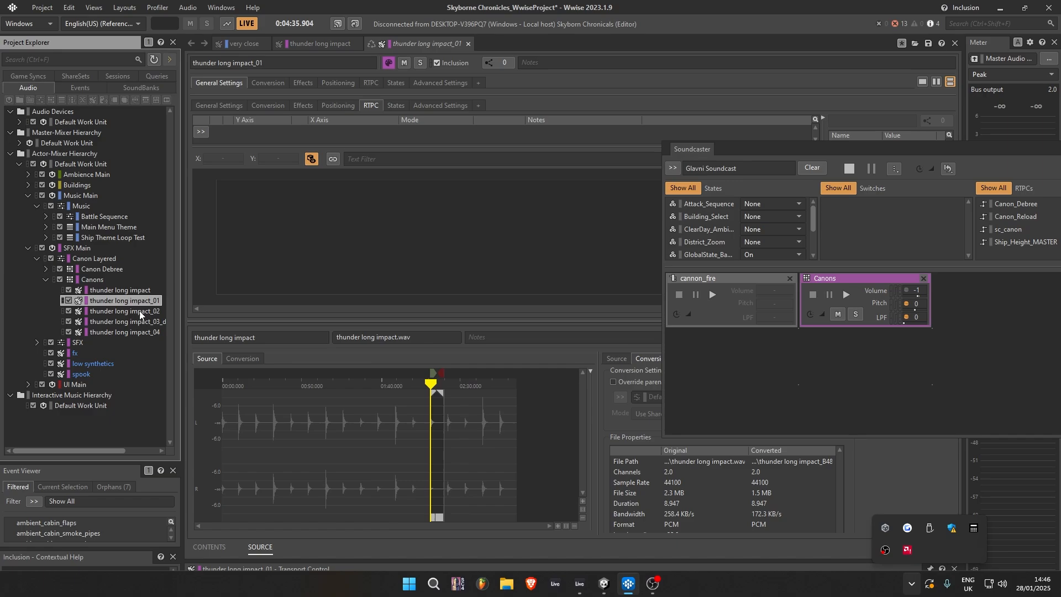
{"action": "left_click", "coordinate": [139, 313]}
{"action": "left_click", "coordinate": [145, 323]}
{"action": "left_click", "coordinate": [148, 331]}
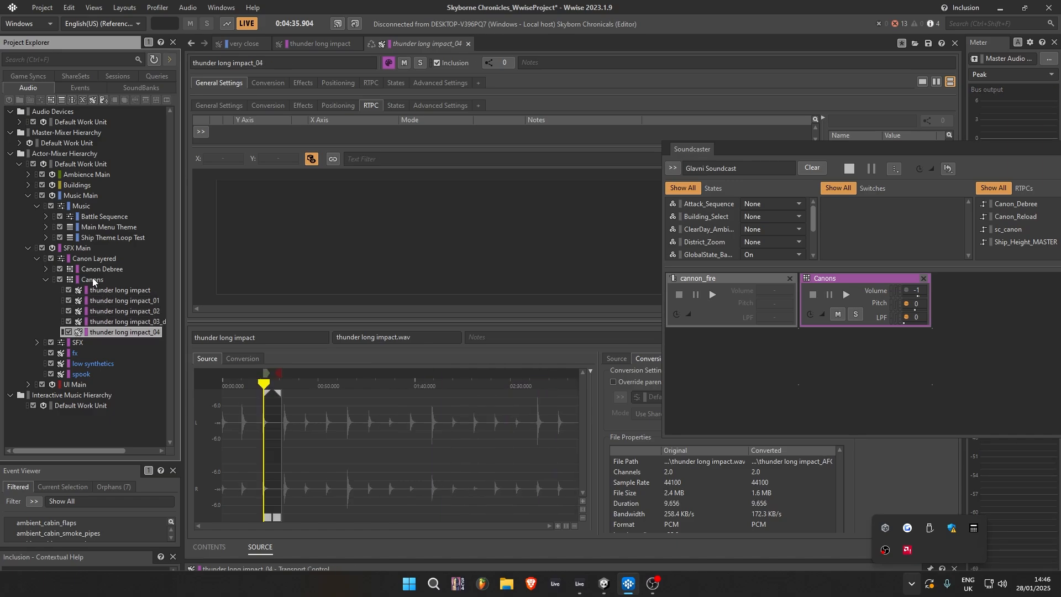
Step: Open the Canons container, enlarge its general settings area to show all voice and play options, and close the Soundcaster
{"action": "left_click", "coordinate": [92, 279]}
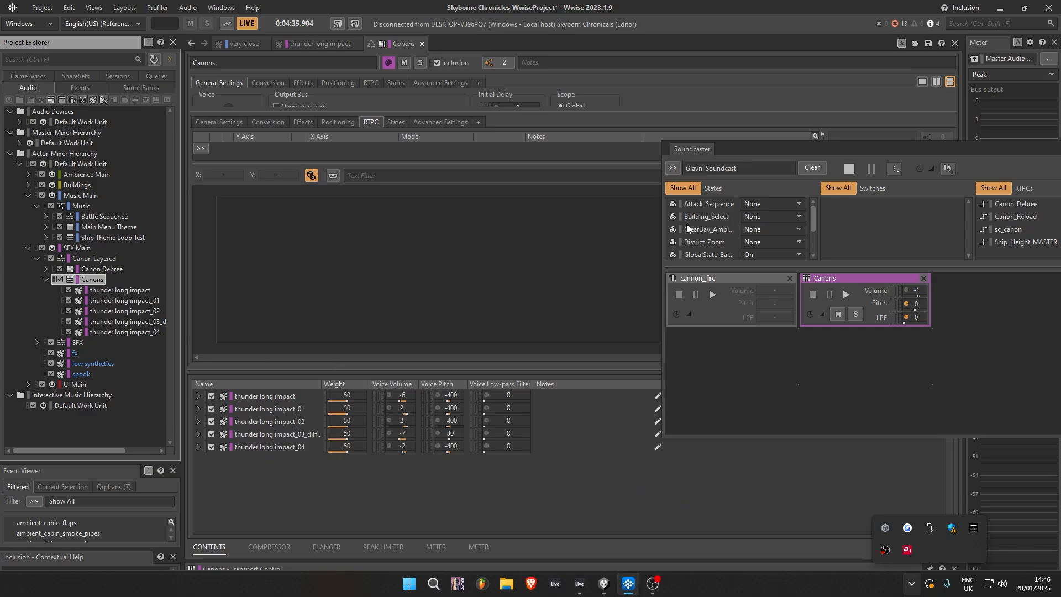
{"action": "left_click_drag", "start_coordinate": [411, 162], "coordinate": [421, 270]}
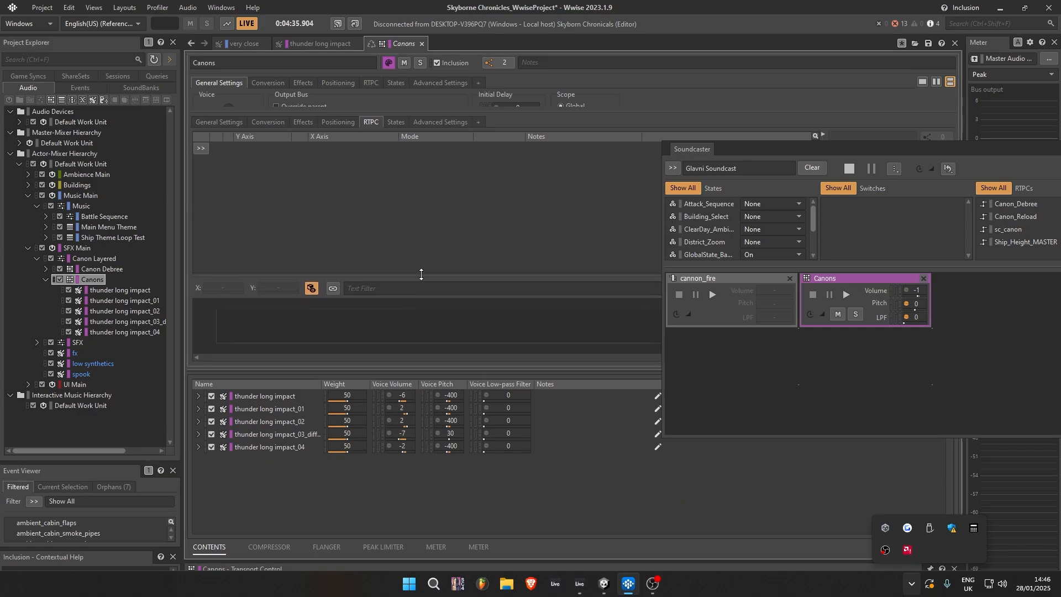
{"action": "left_click_drag", "start_coordinate": [362, 109], "coordinate": [364, 243]}
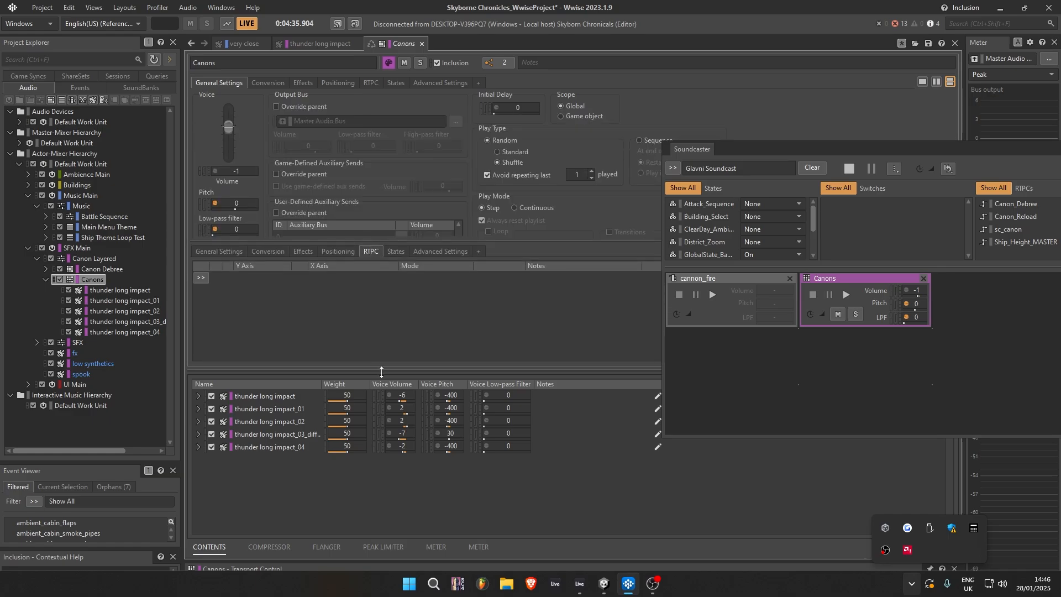
{"action": "left_click_drag", "start_coordinate": [381, 372], "coordinate": [392, 473]}
{"action": "left_click_drag", "start_coordinate": [387, 289], "coordinate": [386, 354]}
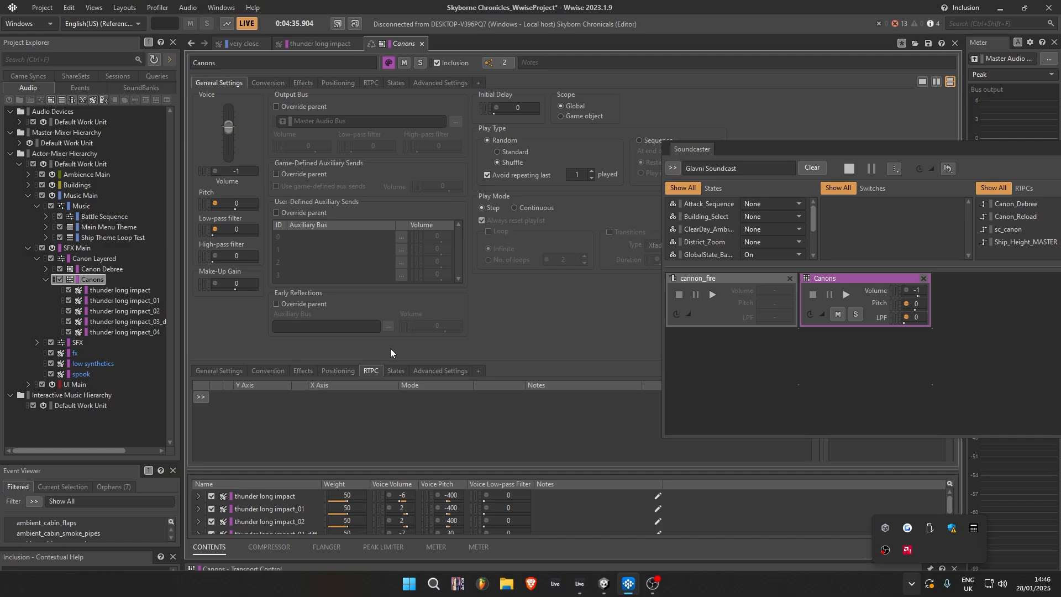
{"action": "double_click", "coordinate": [722, 154]}
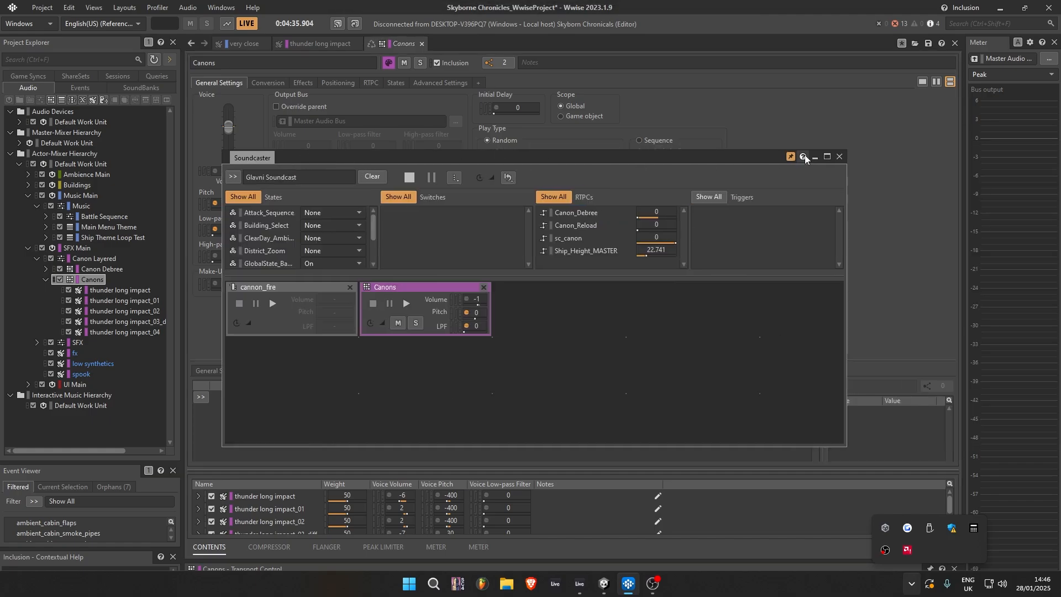
{"action": "left_click", "coordinate": [838, 159]}
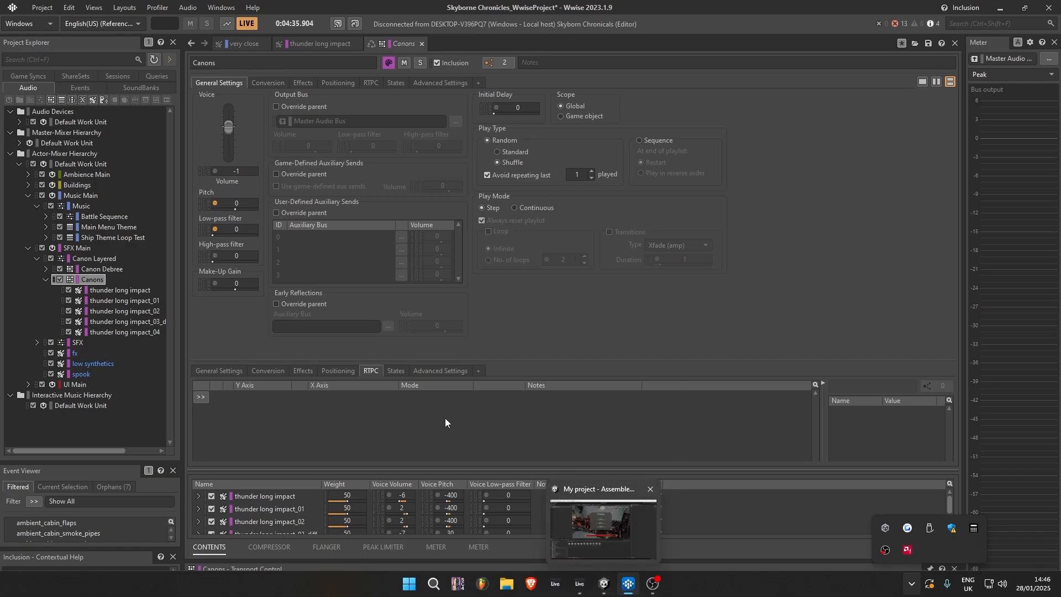
Step: View the paused game in Unity, return to Wwise, and slightly enlarge the Canons RTPC area
{"action": "left_click", "coordinate": [603, 588]}
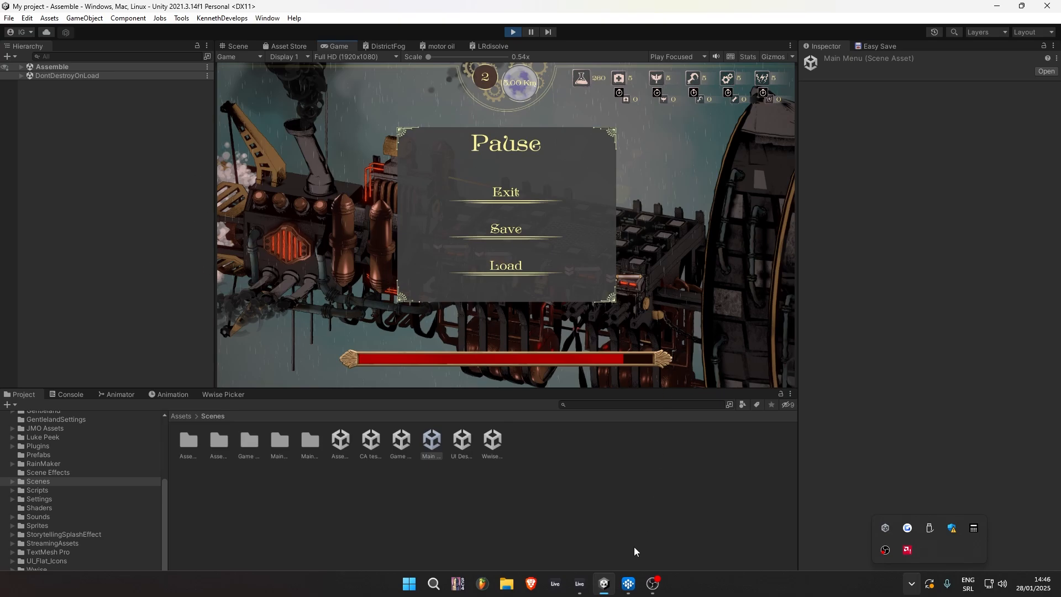
{"action": "left_click", "coordinate": [628, 584]}
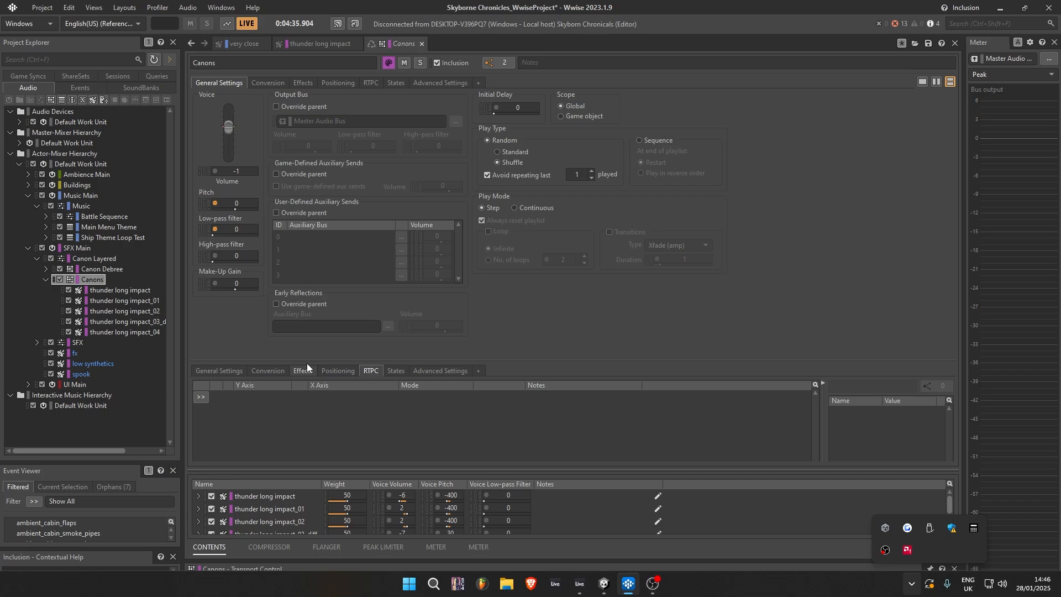
{"action": "left_click_drag", "start_coordinate": [306, 362], "coordinate": [301, 344]}
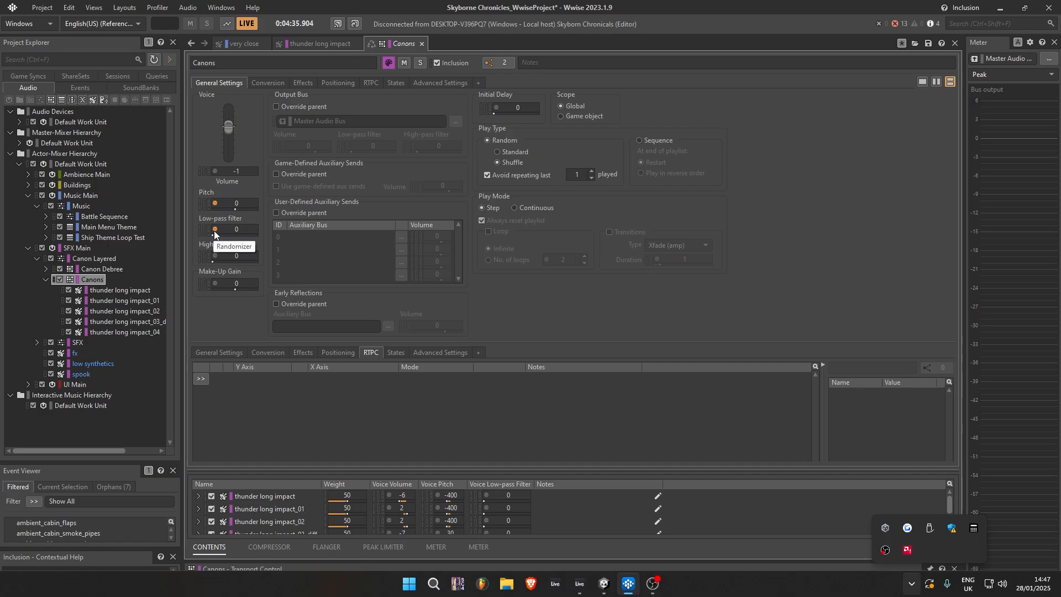
Step: Reopen the Soundcaster, move it clear of the Canons voice settings, and play the cannon_fire event
{"action": "left_click", "coordinate": [120, 11]}
{"action": "left_click", "coordinate": [404, 3]}
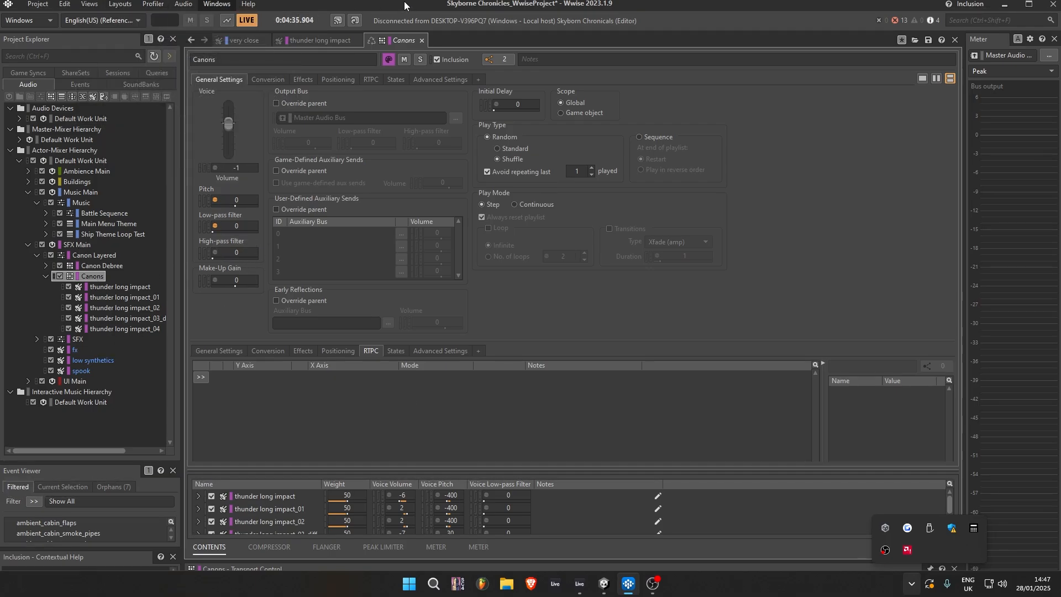
{"action": "left_click", "coordinate": [117, 11]}
{"action": "left_click", "coordinate": [94, 8]}
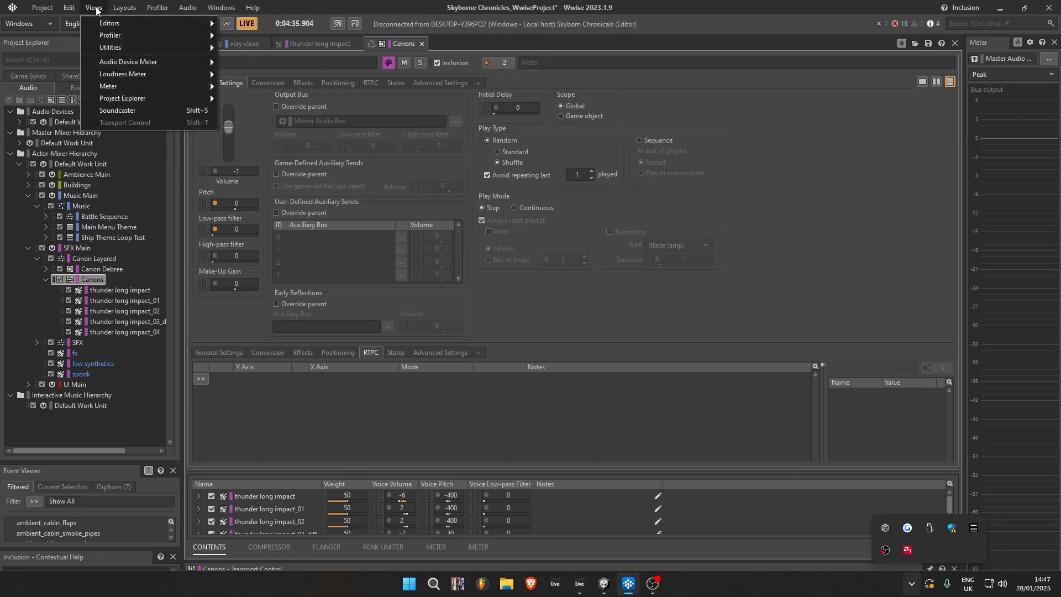
{"action": "left_click", "coordinate": [125, 111]}
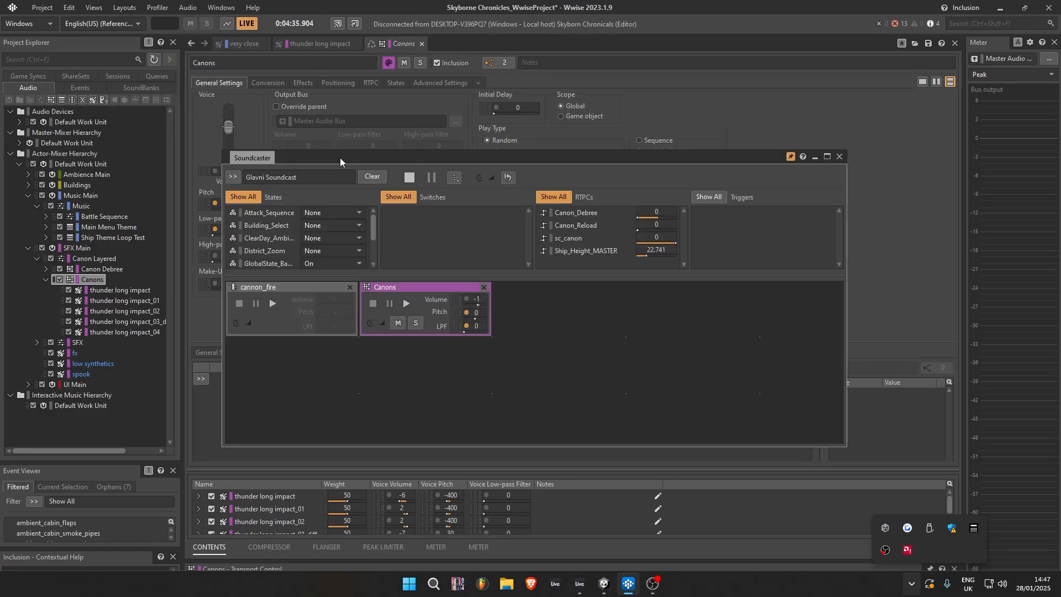
{"action": "left_click", "coordinate": [640, 254]}
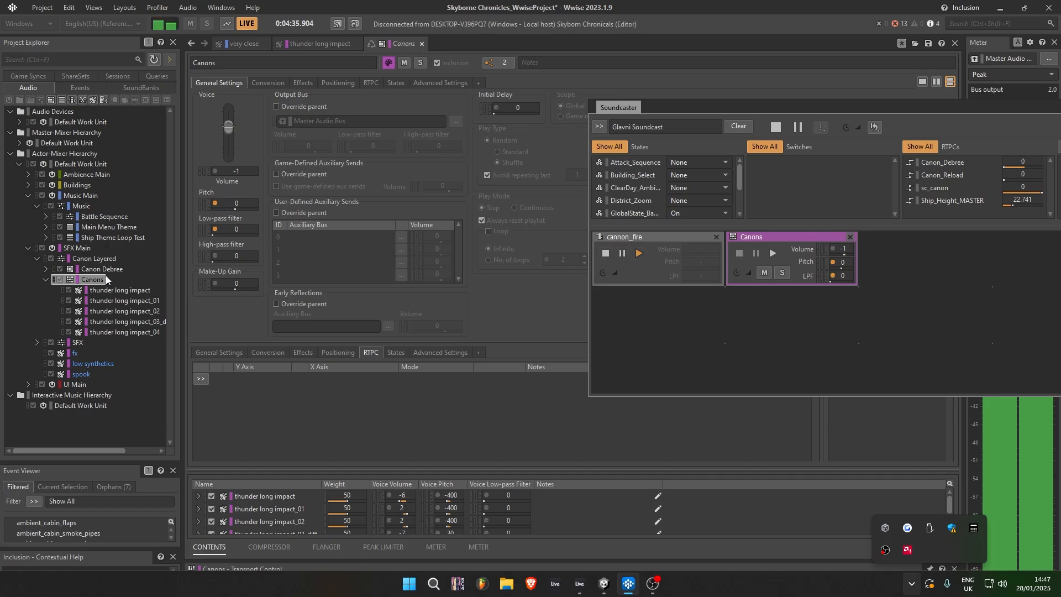
Step: Play the Canons container, inspect its pitch and low-pass filter randomizers, and play it again
{"action": "left_click", "coordinate": [777, 259]}
{"action": "left_click", "coordinate": [215, 204]}
{"action": "left_click", "coordinate": [348, 222]}
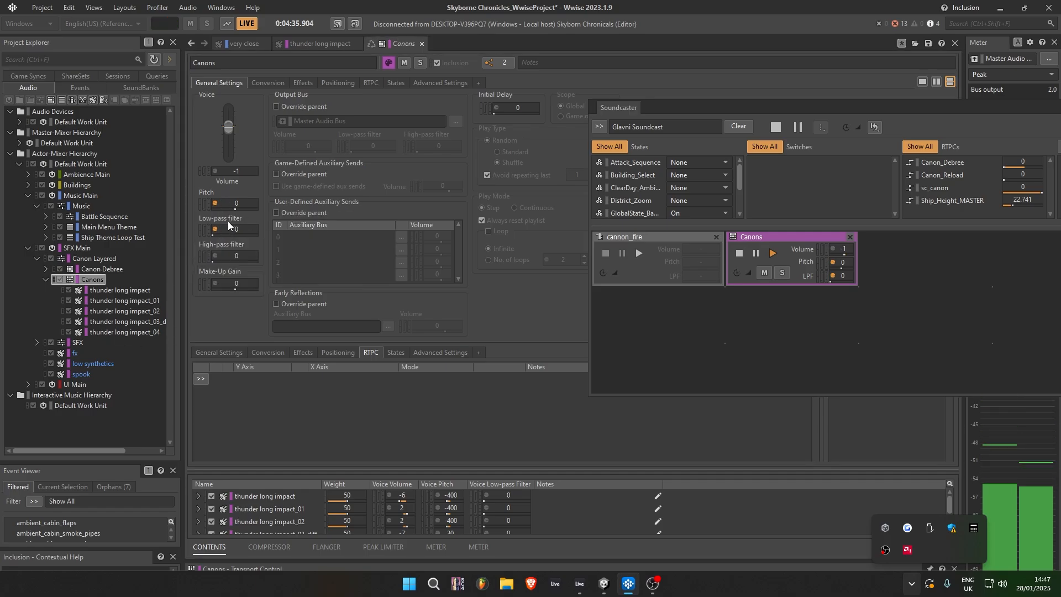
{"action": "left_click", "coordinate": [214, 230]}
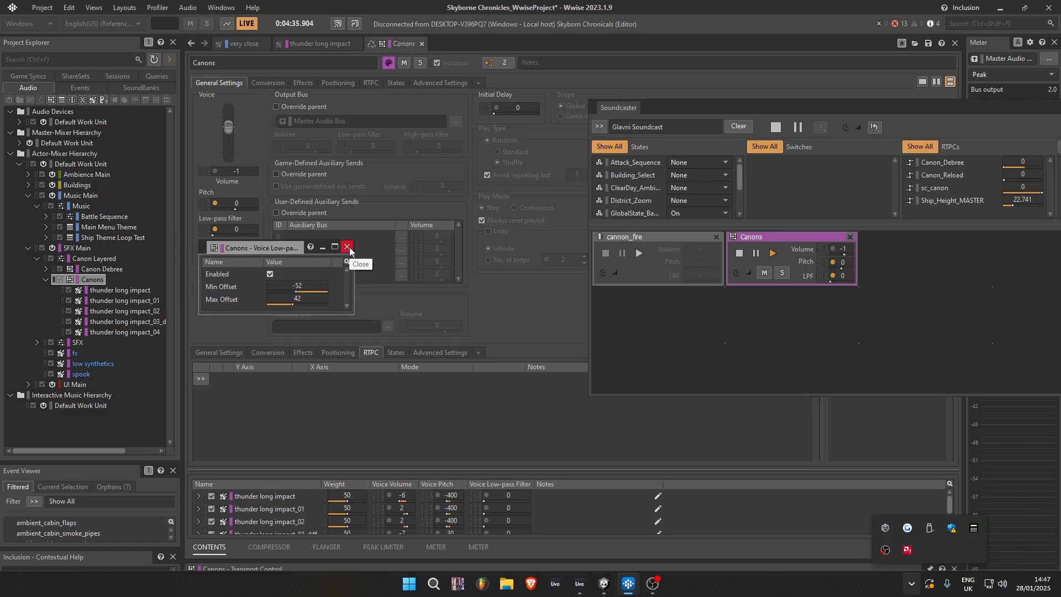
{"action": "left_click", "coordinate": [347, 247]}
{"action": "left_click", "coordinate": [772, 253]}
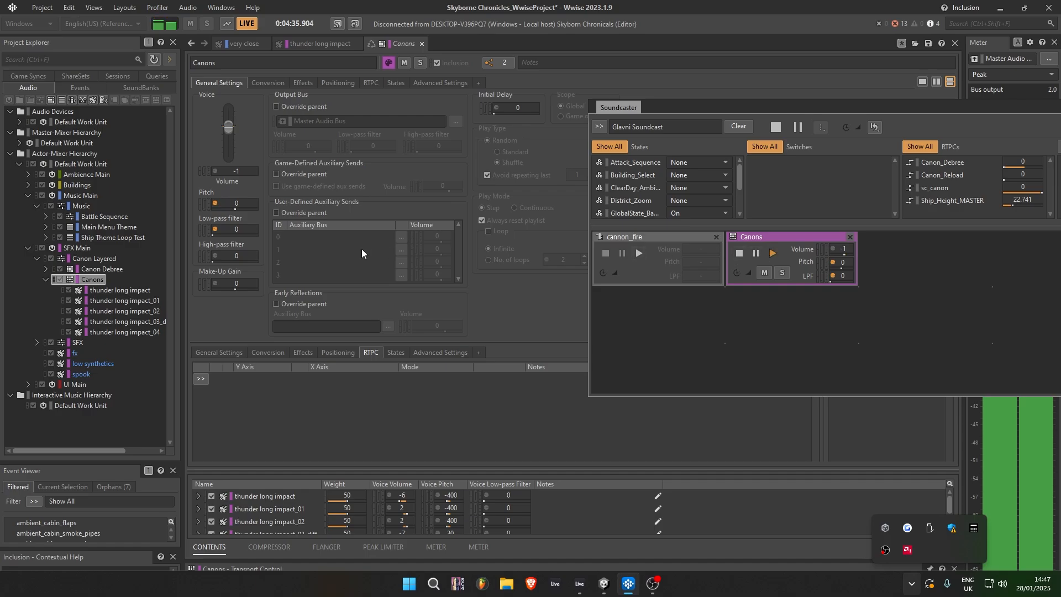
Step: View the thunder long impact_01 settings, return to the Canons container, and play it in the Soundcaster
{"action": "left_click", "coordinate": [112, 301]}
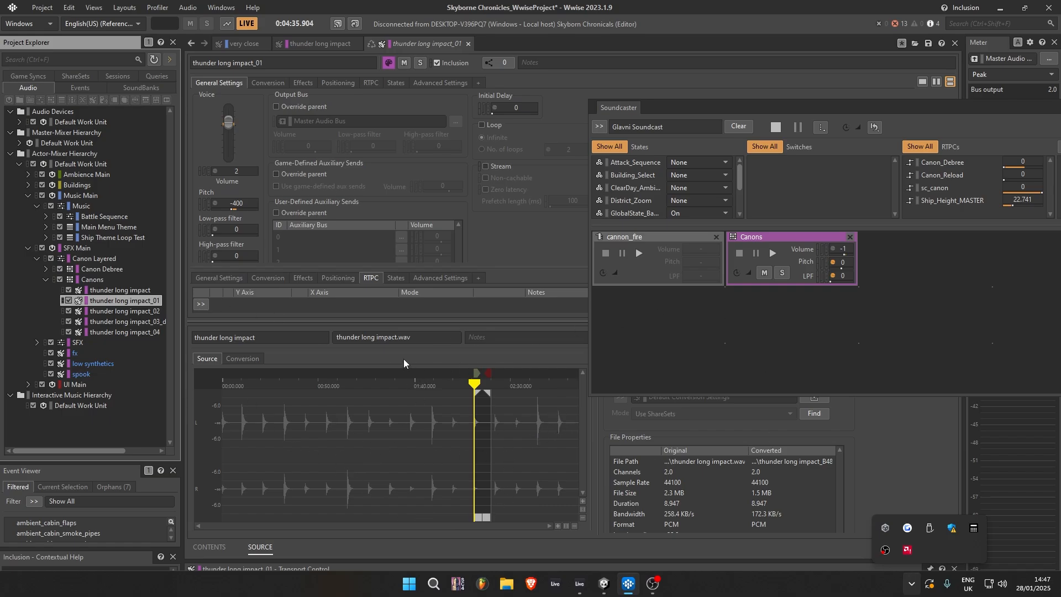
{"action": "left_click", "coordinate": [92, 280]}
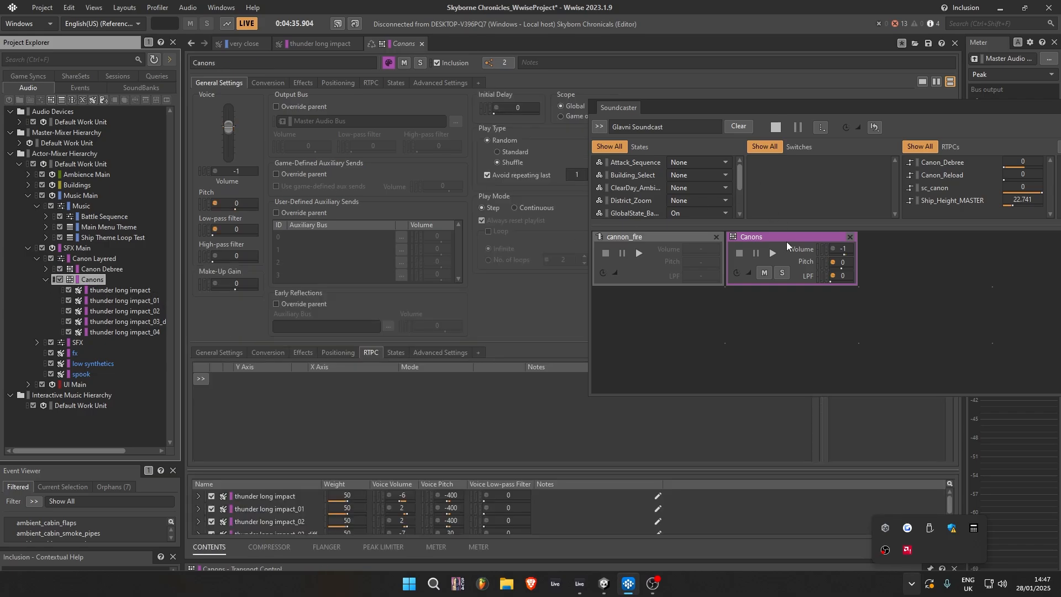
{"action": "left_click", "coordinate": [777, 257]}
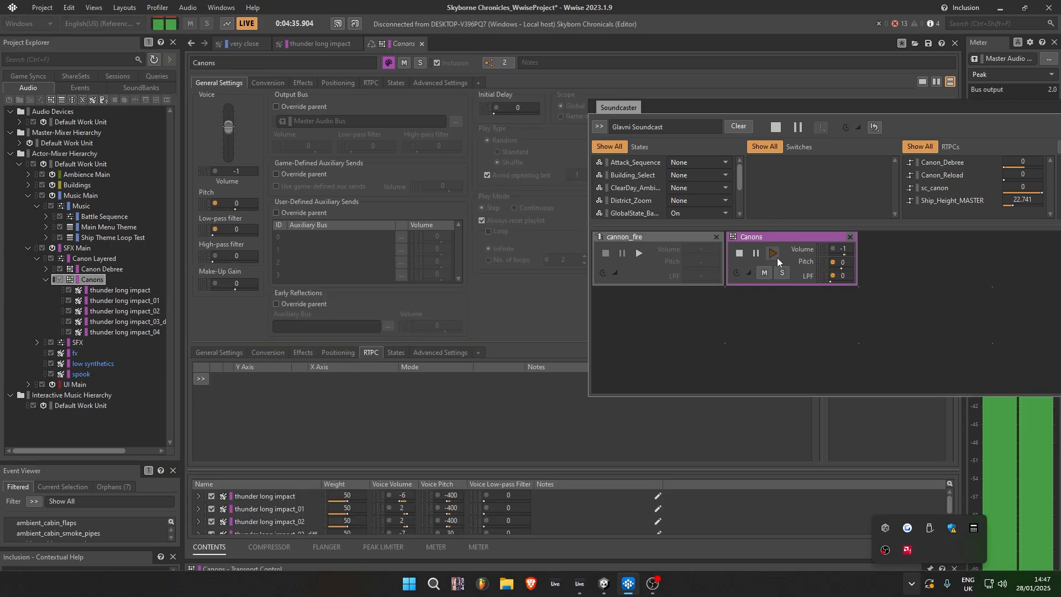
Step: Collapse Canons, expand the Canon Debree container, add it to the Soundcaster session, and play and stop it
{"action": "left_click", "coordinate": [46, 280]}
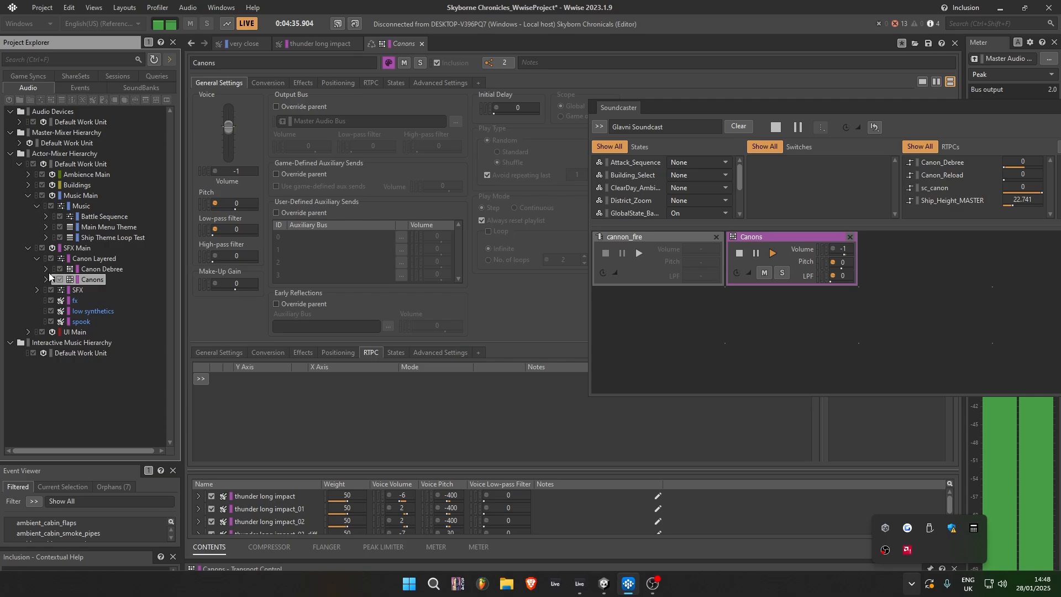
{"action": "left_click", "coordinate": [46, 270]}
{"action": "left_click", "coordinate": [105, 273]}
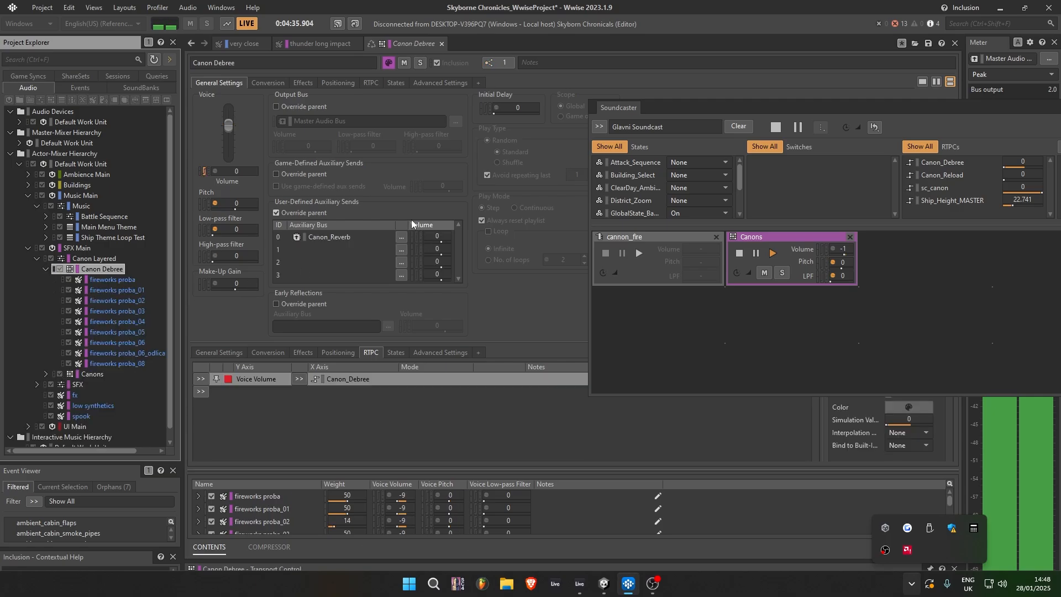
{"action": "left_click_drag", "start_coordinate": [106, 274], "coordinate": [608, 301]}
{"action": "left_click", "coordinate": [576, 286]}
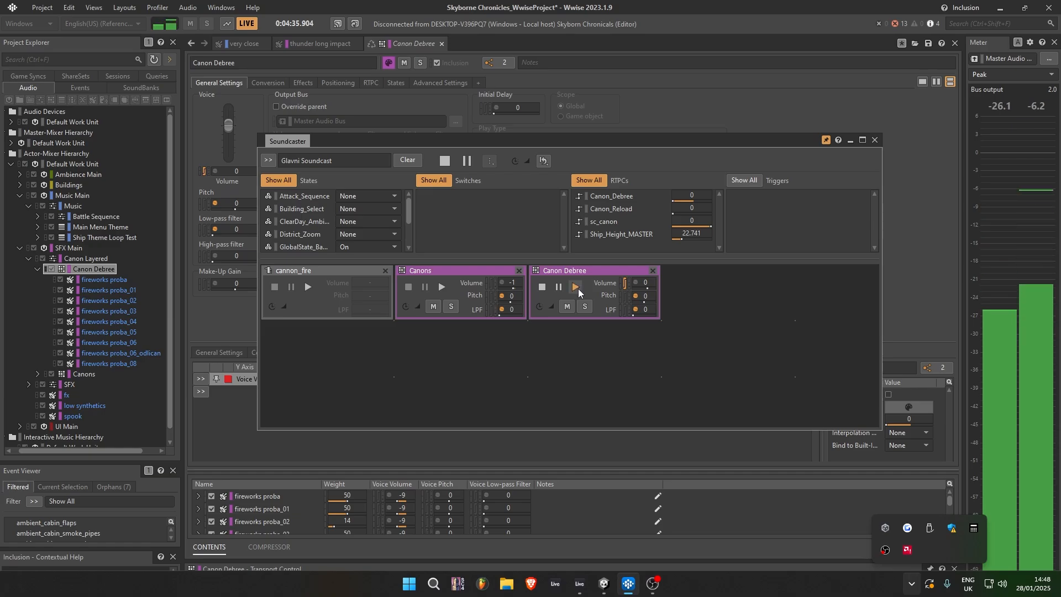
{"action": "left_click", "coordinate": [543, 288]}
Step: Switch to the canon late debree set in Ableton Live, solo the fireworks group, and play its edited section from the start
{"action": "left_click", "coordinate": [581, 584]}
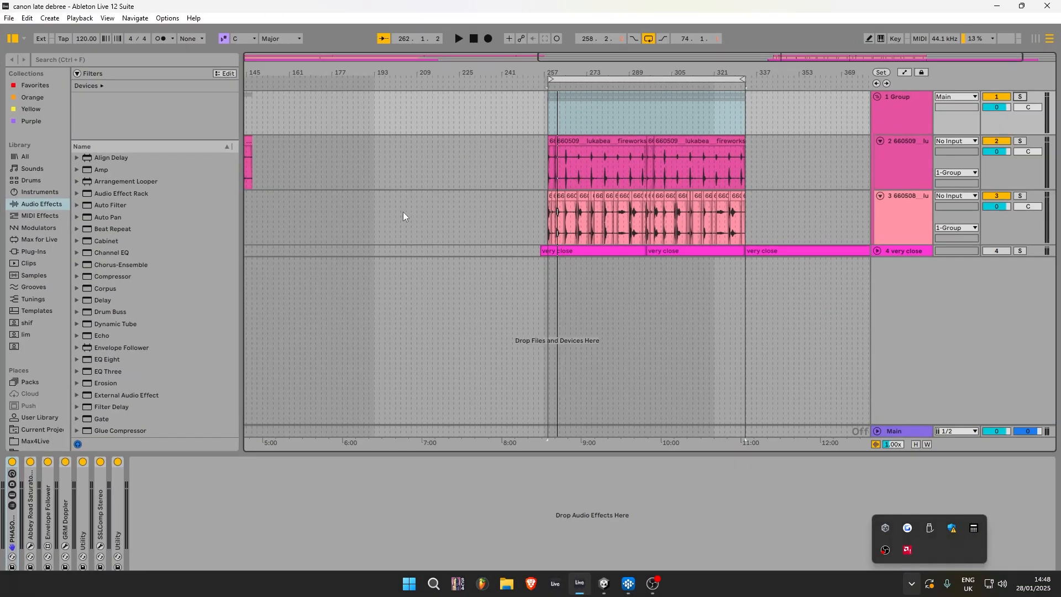
{"action": "left_click", "coordinate": [557, 148]}
{"action": "left_click_drag", "start_coordinate": [549, 75], "coordinate": [608, 499]}
{"action": "left_click", "coordinate": [1020, 97]}
{"action": "key", "text": "space"}
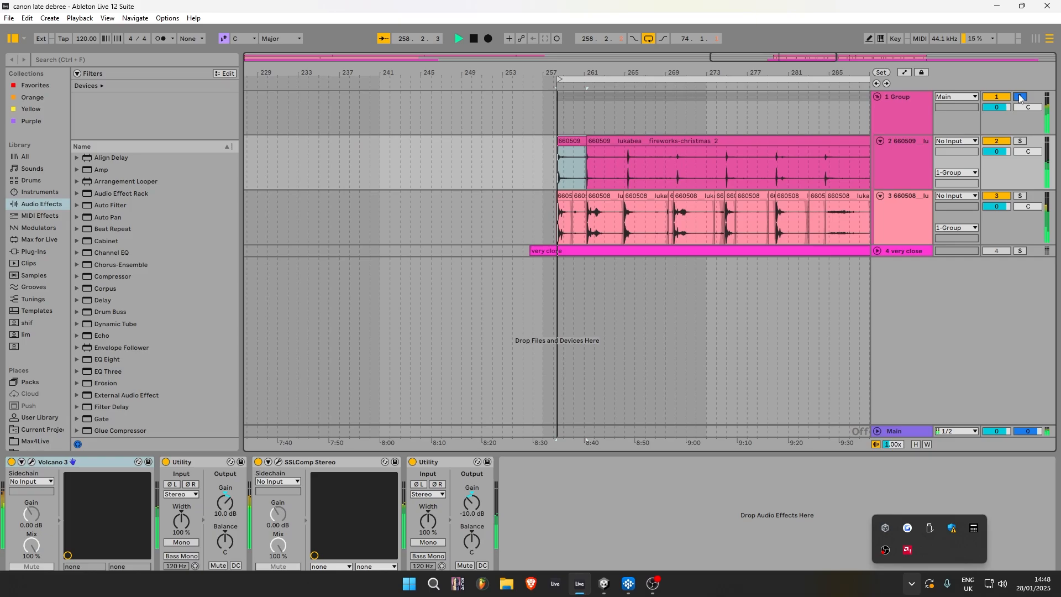
{"action": "left_click_drag", "start_coordinate": [594, 75], "coordinate": [575, 22]}
{"action": "key", "text": "space"}
Step: Copy the edited fireworks clips from both grouped tracks onto two new audio tracks below the very close track
{"action": "left_click", "coordinate": [764, 142]}
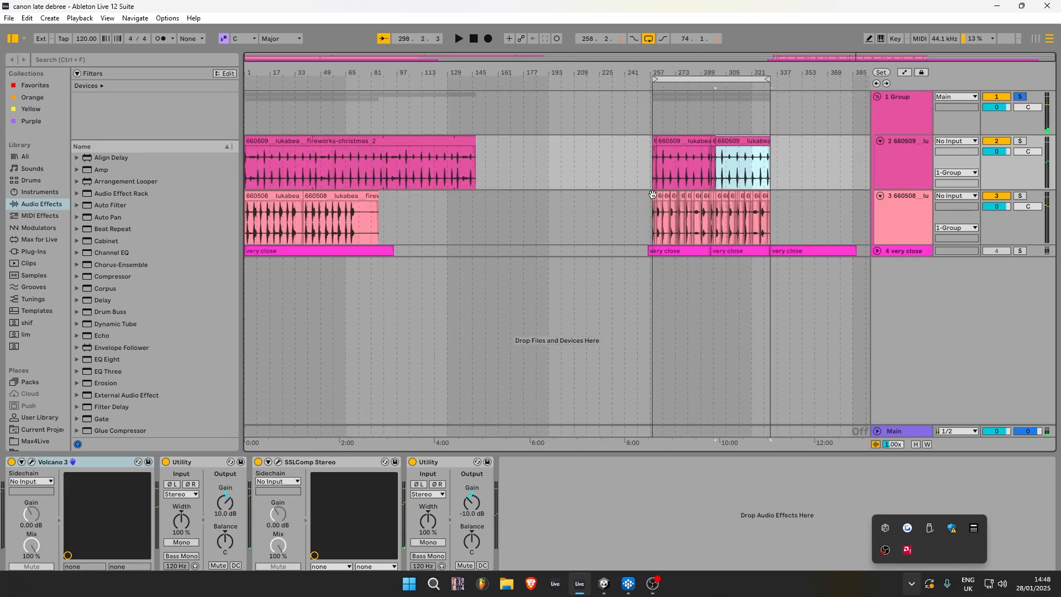
{"action": "left_click", "coordinate": [675, 204], "text": "shift"}
{"action": "right_click", "coordinate": [916, 293]}
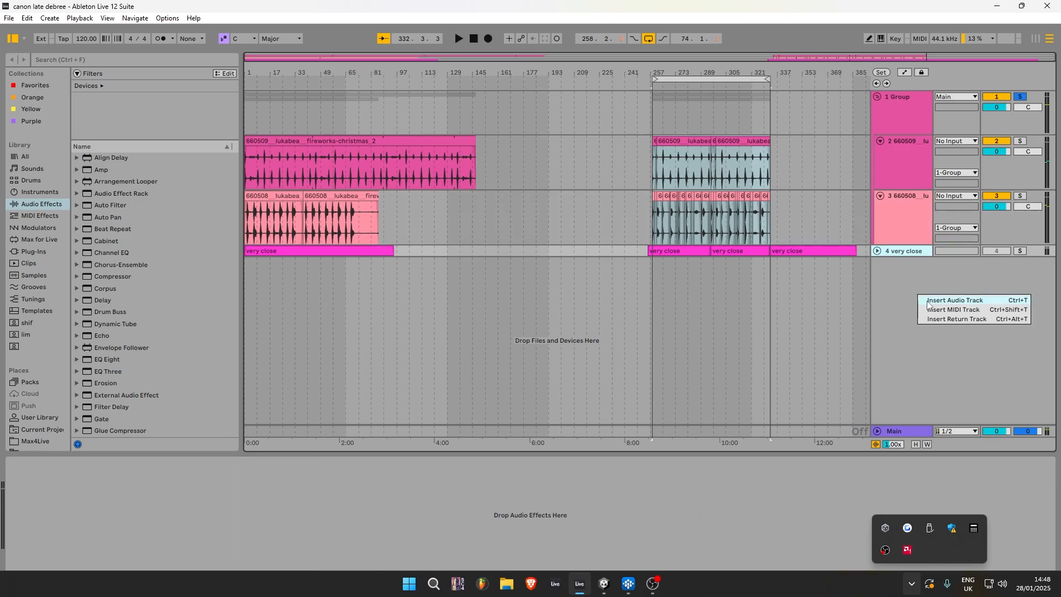
{"action": "left_click", "coordinate": [939, 298]}
{"action": "key", "text": "ctrl+t"}
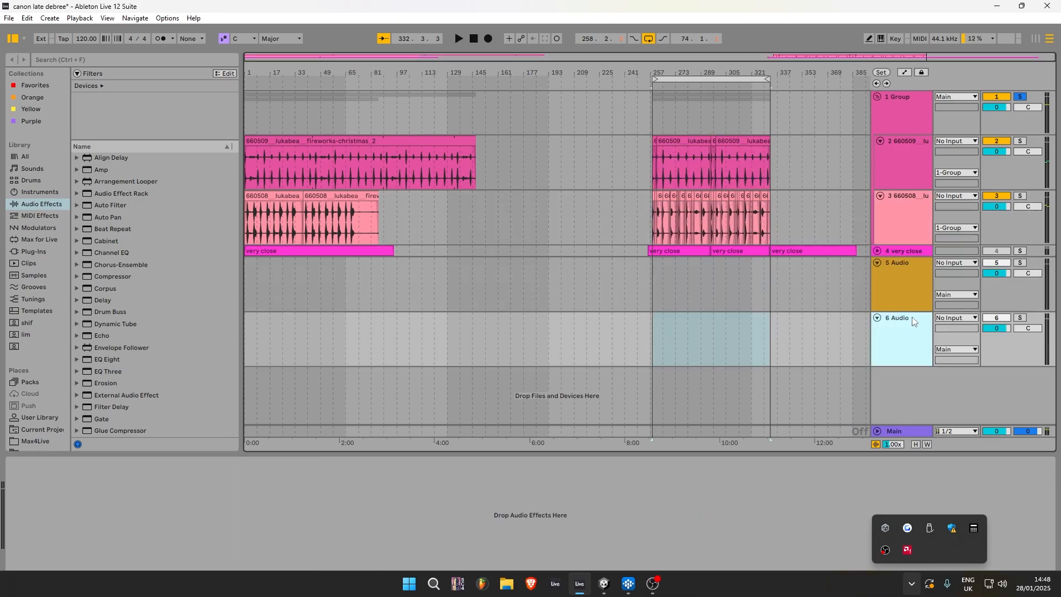
{"action": "left_click", "coordinate": [686, 278]}
{"action": "key", "text": "ctrl+v"}
Step: Solo the two new audio tracks and play the copied fireworks clips from their beginning
{"action": "left_click", "coordinate": [1018, 264]}
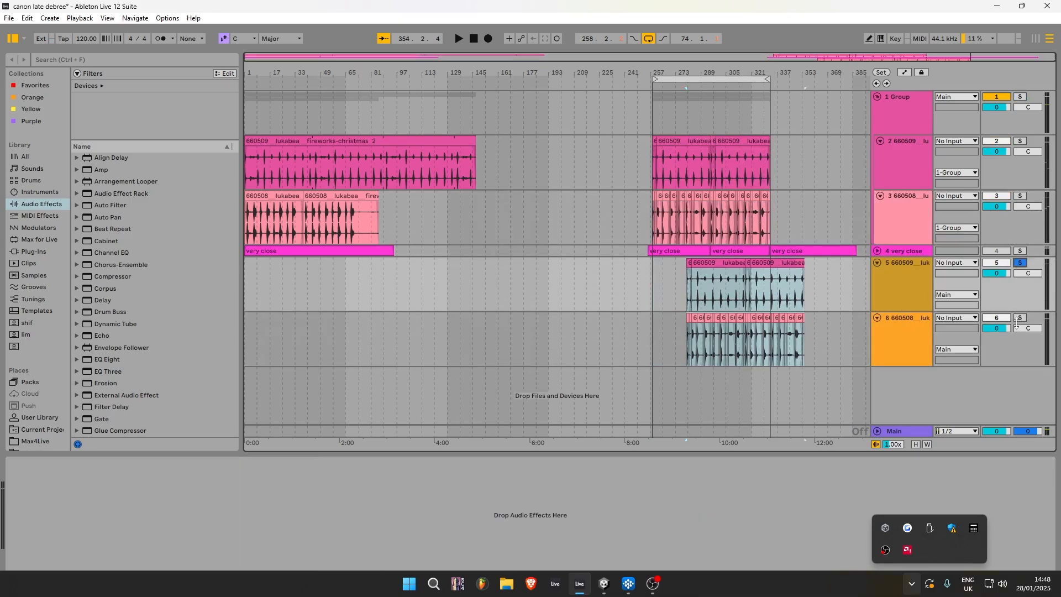
{"action": "left_click", "coordinate": [1017, 318], "text": "ctrl"}
{"action": "left_click", "coordinate": [690, 263]}
{"action": "key", "text": "space"}
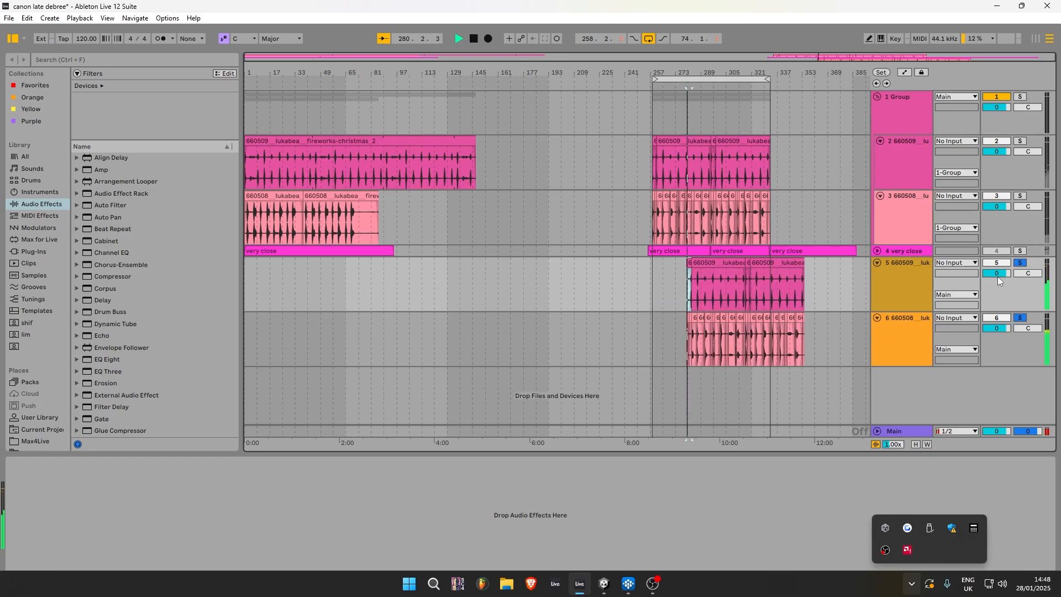
{"action": "key", "text": "space"}
Step: Open the first copied fireworks-christmas_2 clip, place an extended copy earlier on track 5, and turn off its warping
{"action": "scroll", "coordinate": [700, 271], "scroll_direction": "up", "scroll_amount": 5}
{"action": "double_click", "coordinate": [640, 265]}
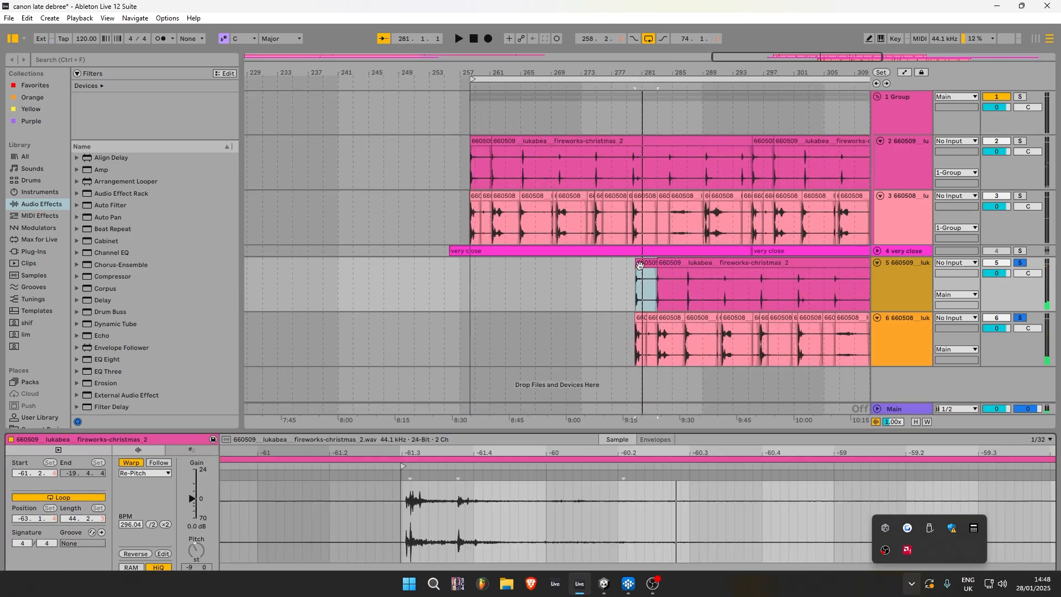
{"action": "left_click_drag", "start_coordinate": [480, 446], "coordinate": [266, 441]}
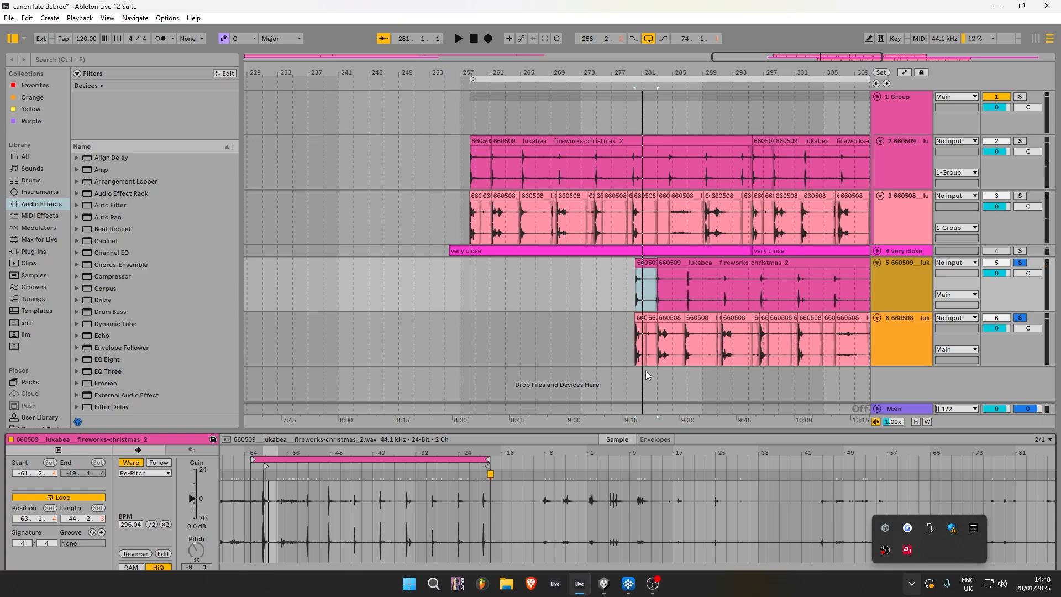
{"action": "left_click_drag", "start_coordinate": [653, 260], "coordinate": [547, 260]}
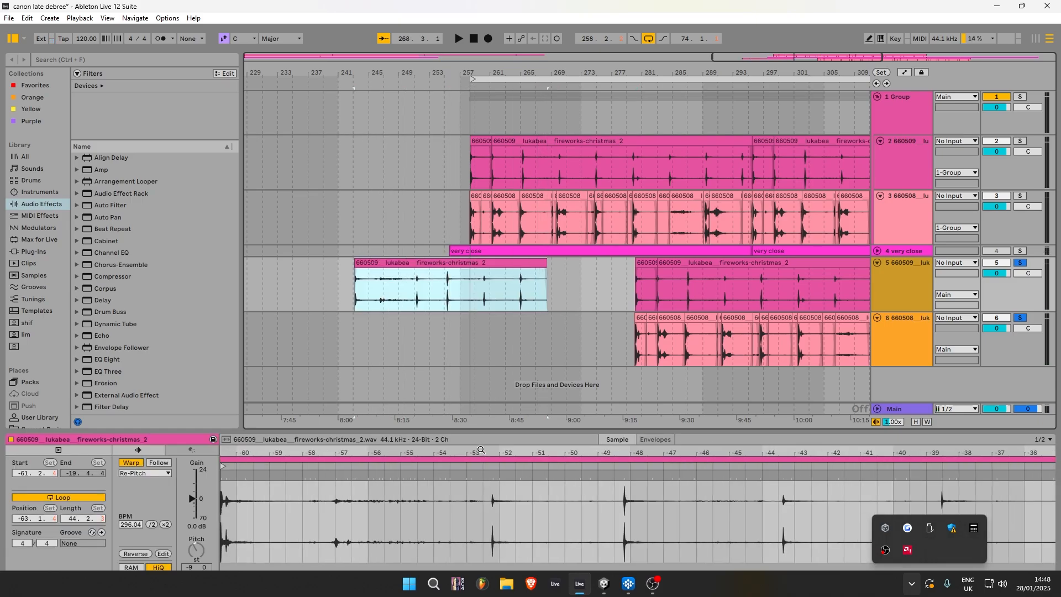
{"action": "left_click", "coordinate": [121, 462]}
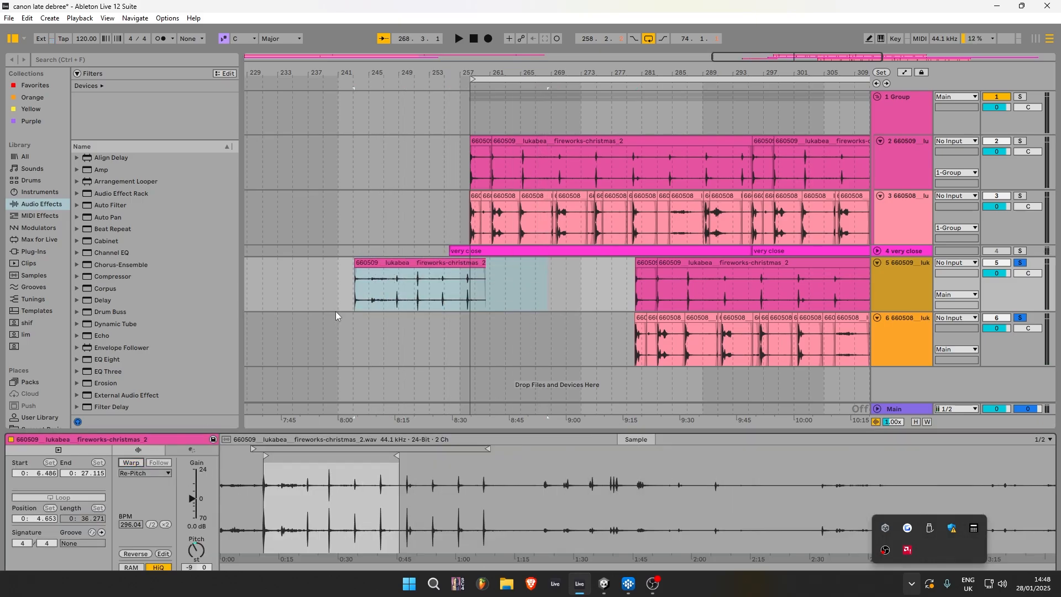
Step: Move the unwarped fireworks-christmas_2 clip on track 5 earlier to about bar 237 and play it
{"action": "left_click_drag", "start_coordinate": [372, 265], "coordinate": [329, 264]}
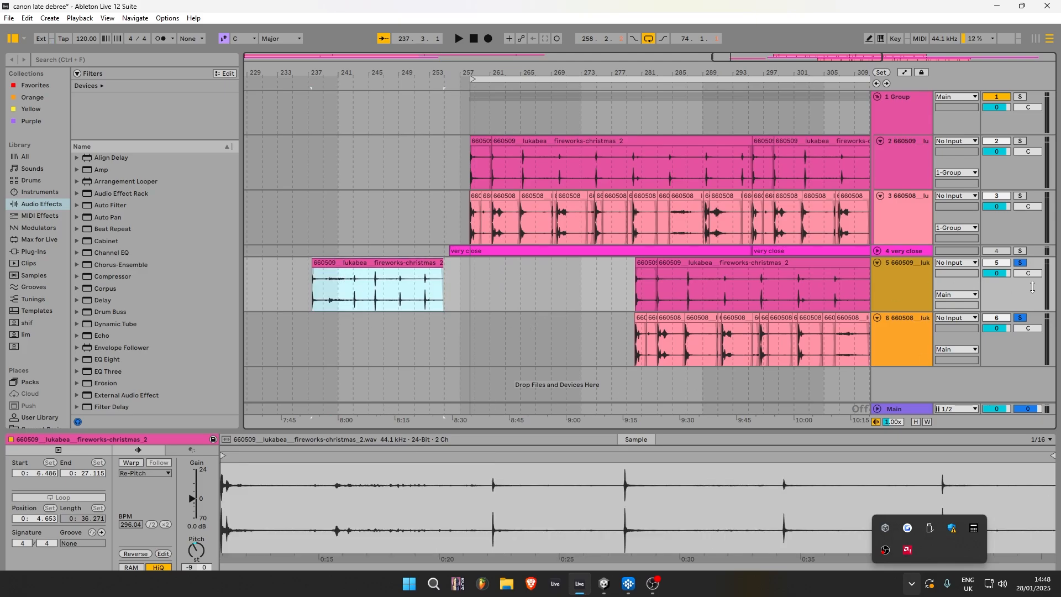
{"action": "key", "text": "space"}
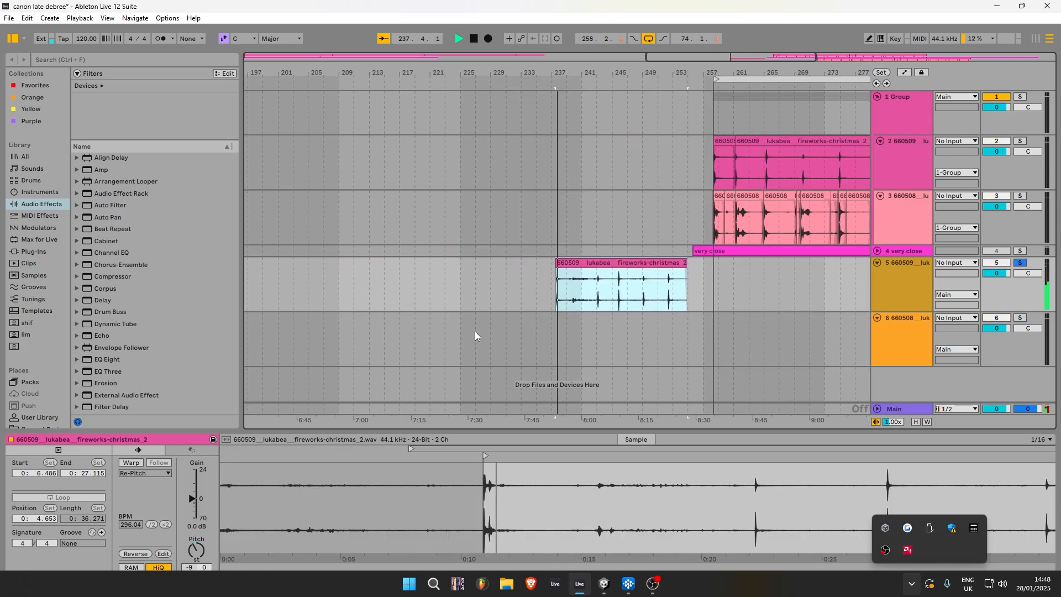
{"action": "left_click_drag", "start_coordinate": [420, 511], "coordinate": [420, 464]}
{"action": "key", "text": "space"}
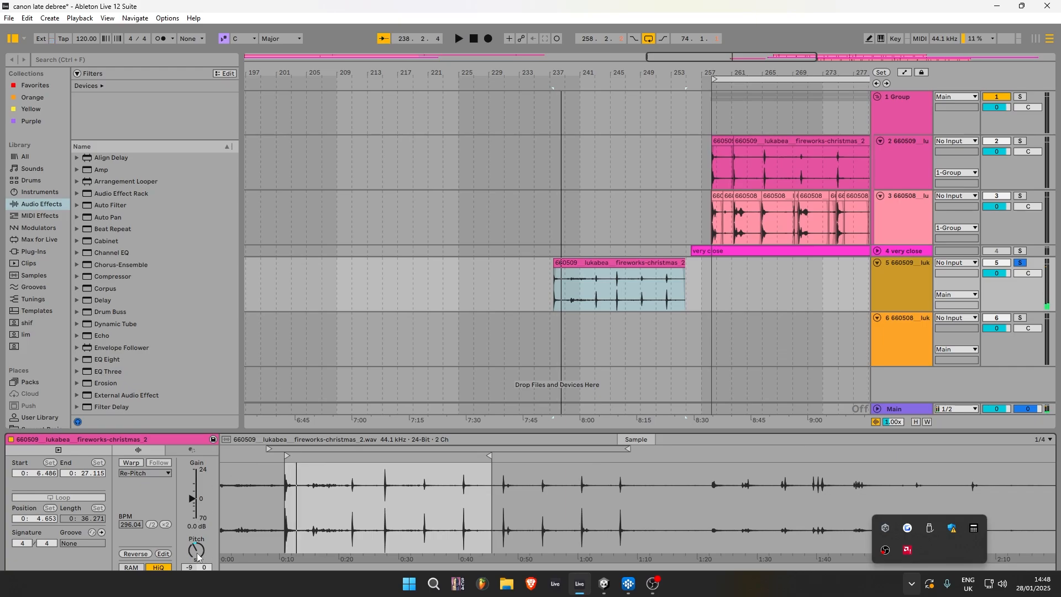
{"action": "double_click", "coordinate": [301, 7]}
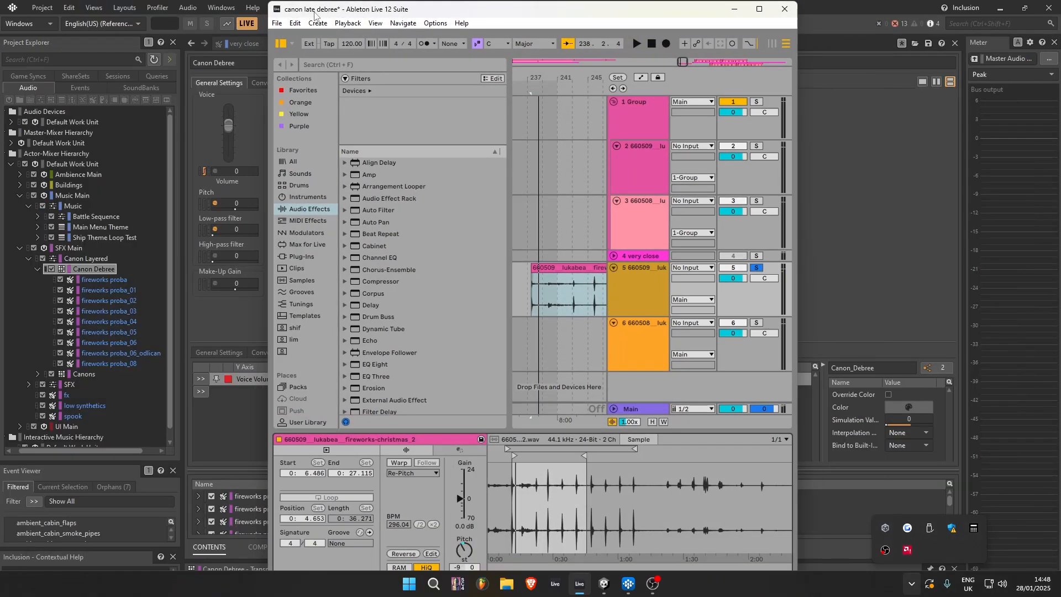
{"action": "double_click", "coordinate": [301, 7]}
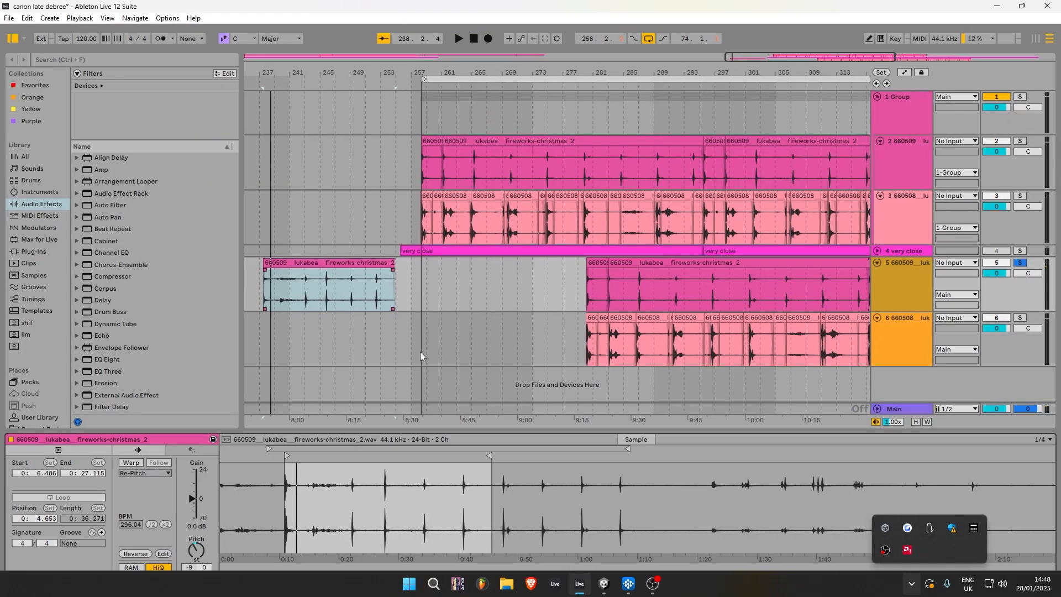
{"action": "left_click", "coordinate": [583, 586]}
{"action": "left_click", "coordinate": [583, 586]}
Step: Play the track 5 clip with its pitch reset to 0 st, undo the pitch change, and play it at -9 st again
{"action": "left_click", "coordinate": [289, 466]}
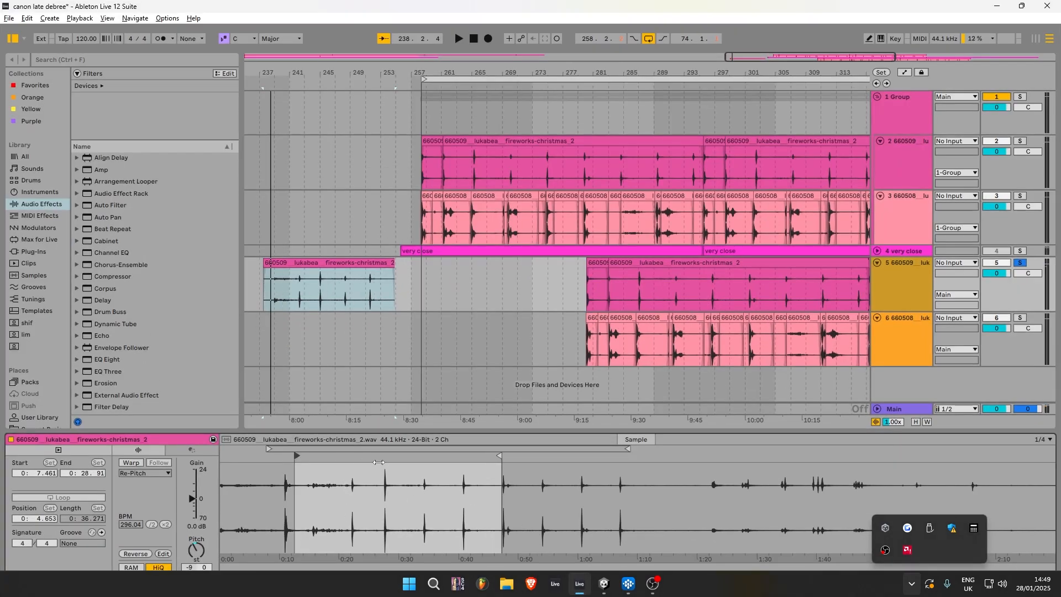
{"action": "double_click", "coordinate": [196, 549]}
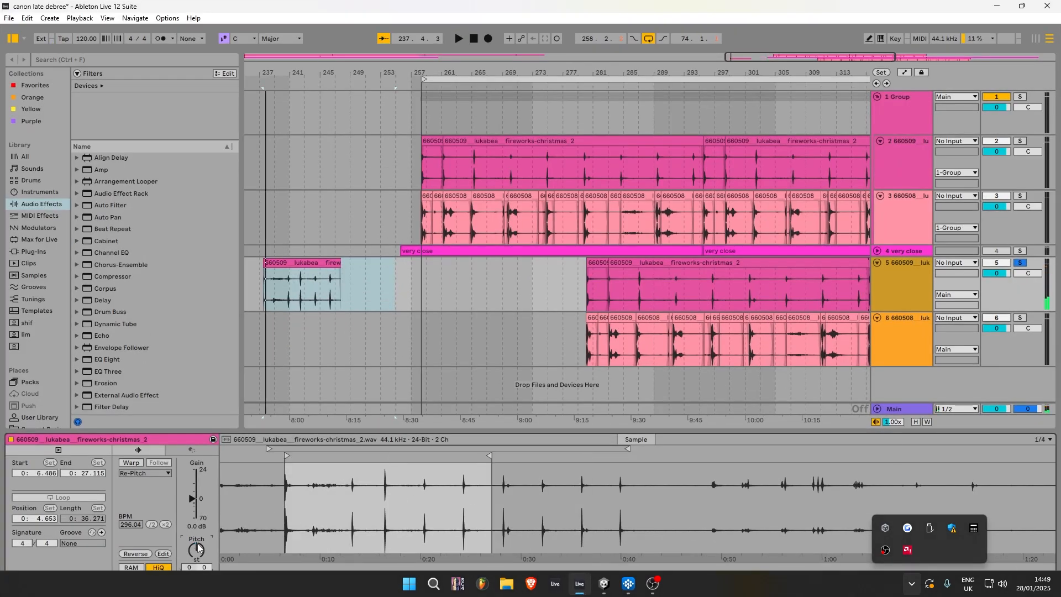
{"action": "key", "text": "space"}
{"action": "key", "text": "space"}
{"action": "key", "text": "ctrl+z"}
{"action": "left_click_drag", "start_coordinate": [337, 519], "coordinate": [296, 494]}
{"action": "key", "text": "space"}
{"action": "key", "text": "space"}
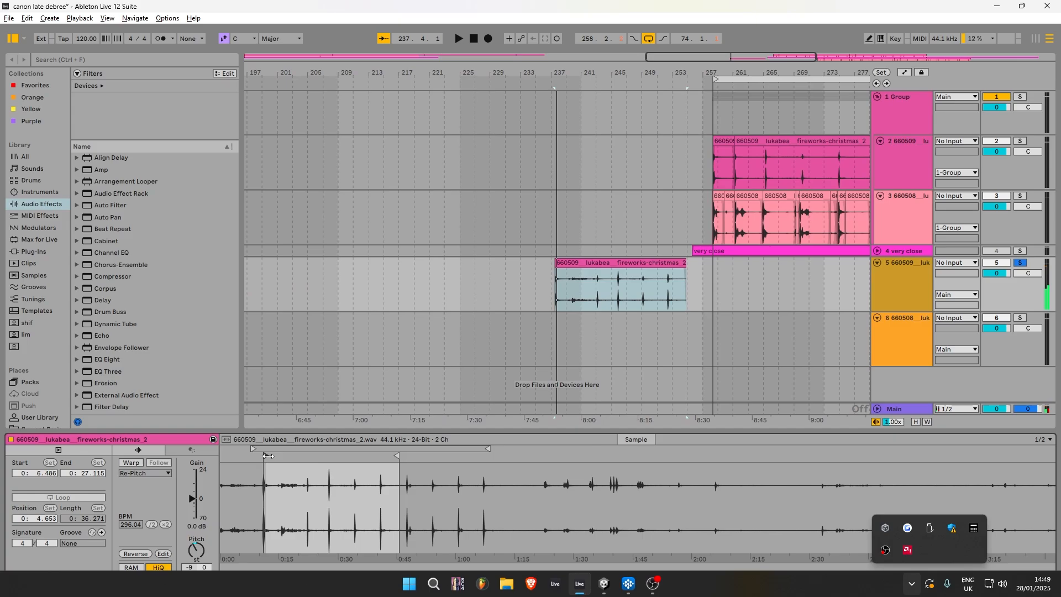
Step: Shift the track 5 clip's sample region so it starts at 1:30.549 in the recording, and play it
{"action": "left_click_drag", "start_coordinate": [266, 456], "coordinate": [612, 455]}
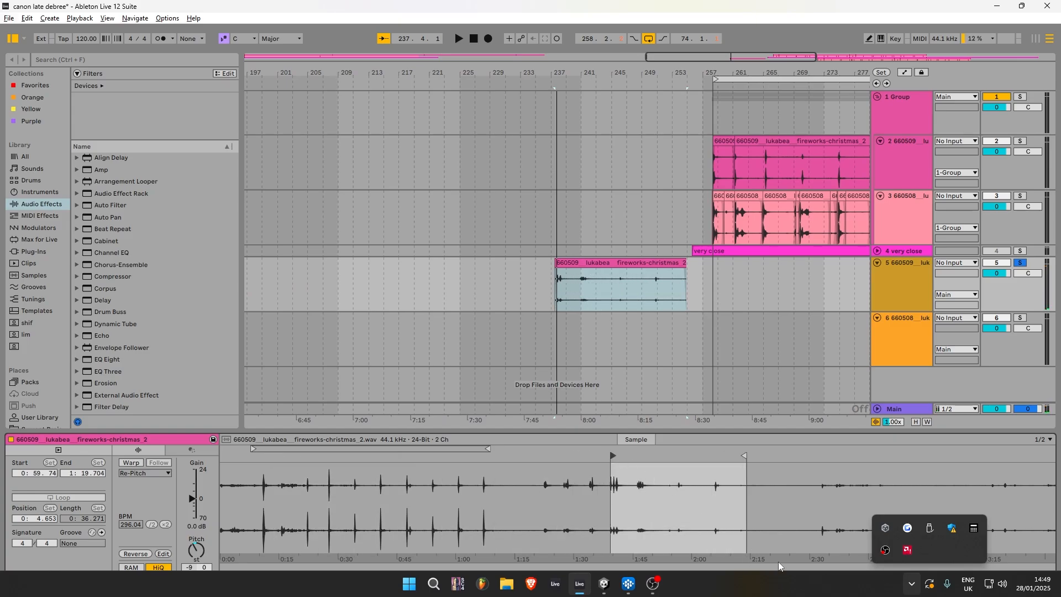
{"action": "left_click", "coordinate": [912, 583]}
{"action": "left_click", "coordinate": [829, 519]}
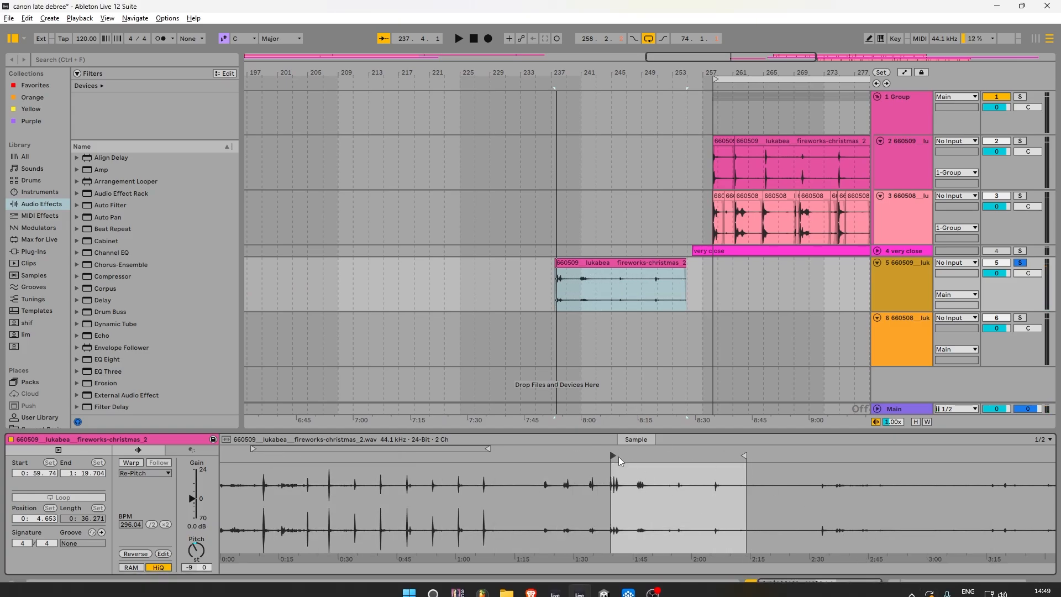
{"action": "left_click_drag", "start_coordinate": [618, 457], "coordinate": [820, 456]}
{"action": "key", "text": "space"}
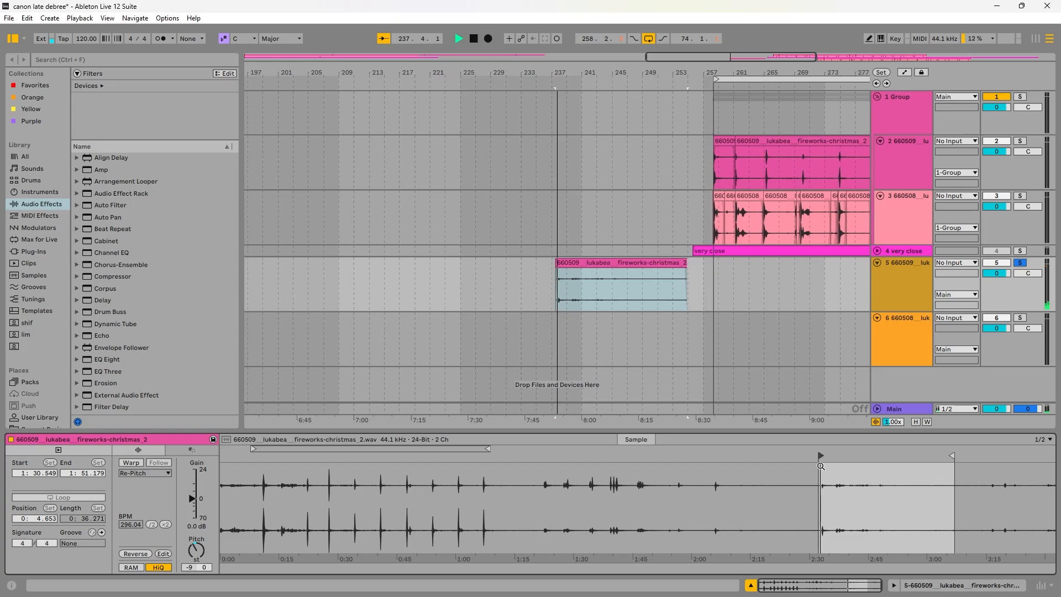
Step: Try a clip gain of 13.0 dB, undo it, and delete the unwarped test clip from track 5
{"action": "left_click_drag", "start_coordinate": [193, 498], "coordinate": [192, 482]}
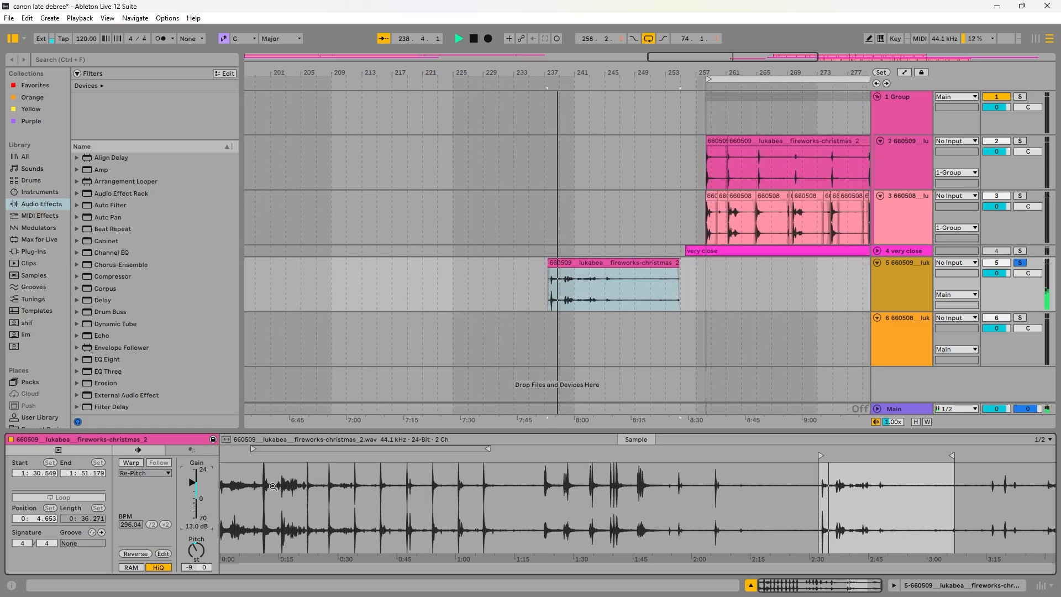
{"action": "key", "text": "space"}
{"action": "key", "text": "ctrl+z"}
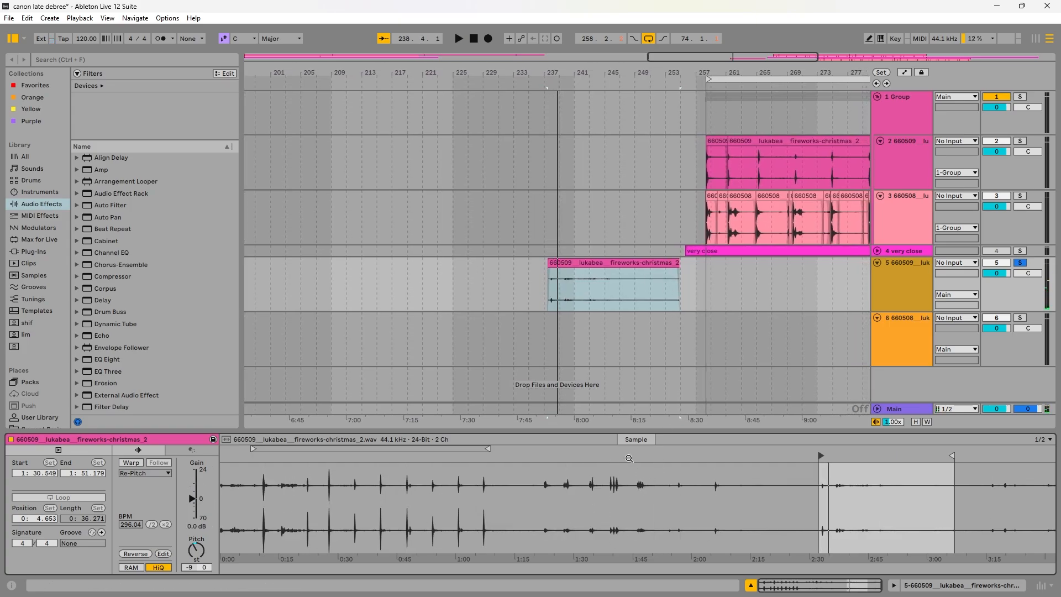
{"action": "left_click", "coordinate": [590, 266]}
{"action": "key", "text": "Delete"}
Step: Place a copy of a short fireworks-christmas_1 clip at about bar 88 on track 6 and extend its end to about bar 129
{"action": "left_click_drag", "start_coordinate": [518, 58], "coordinate": [518, 33]}
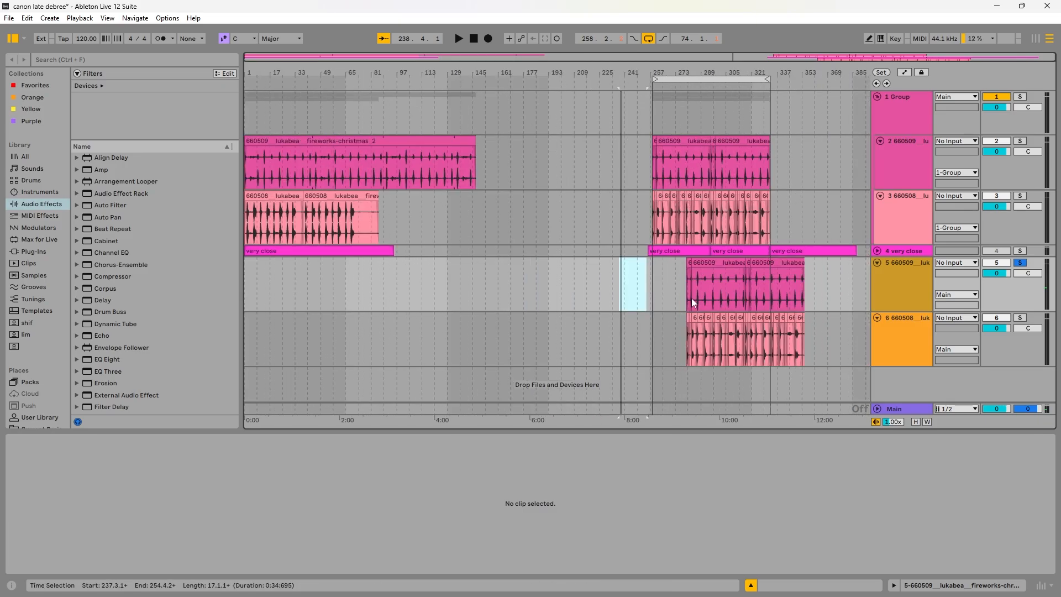
{"action": "left_click", "coordinate": [384, 334]}
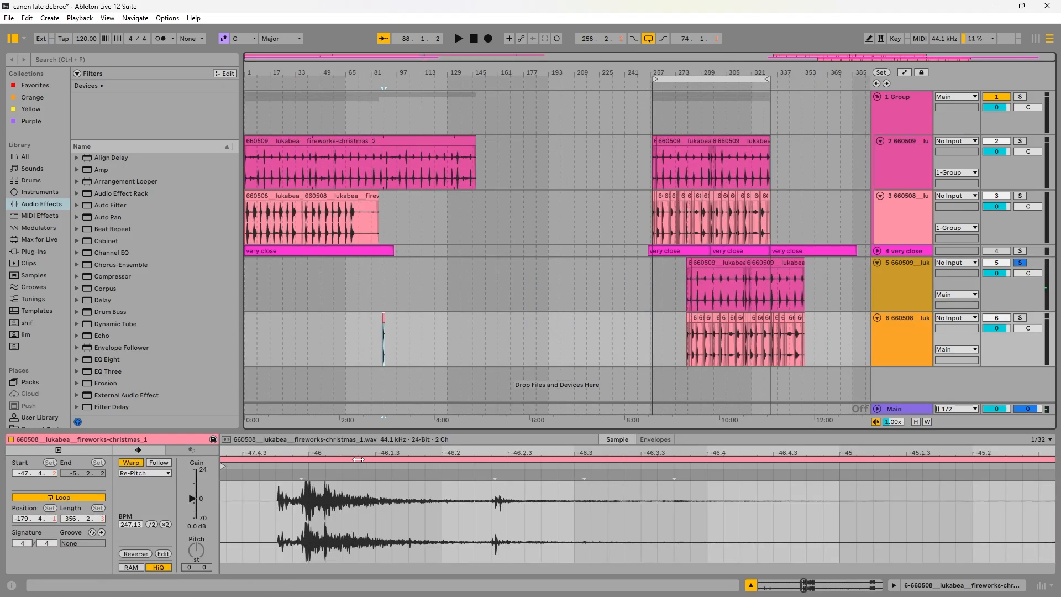
{"action": "left_click_drag", "start_coordinate": [357, 454], "coordinate": [358, 406]}
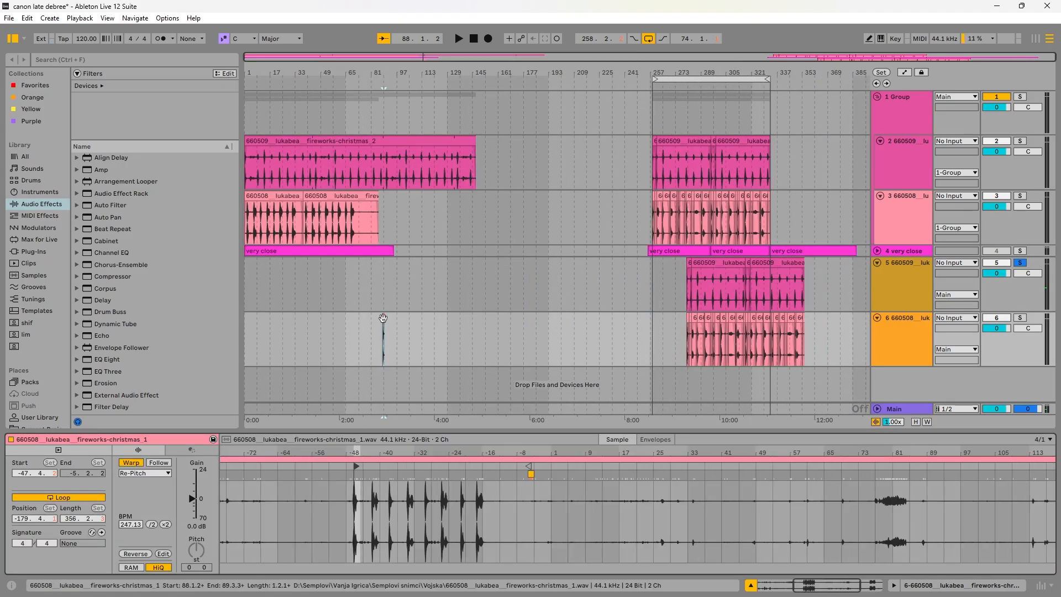
{"action": "left_click_drag", "start_coordinate": [383, 67], "coordinate": [384, 111]}
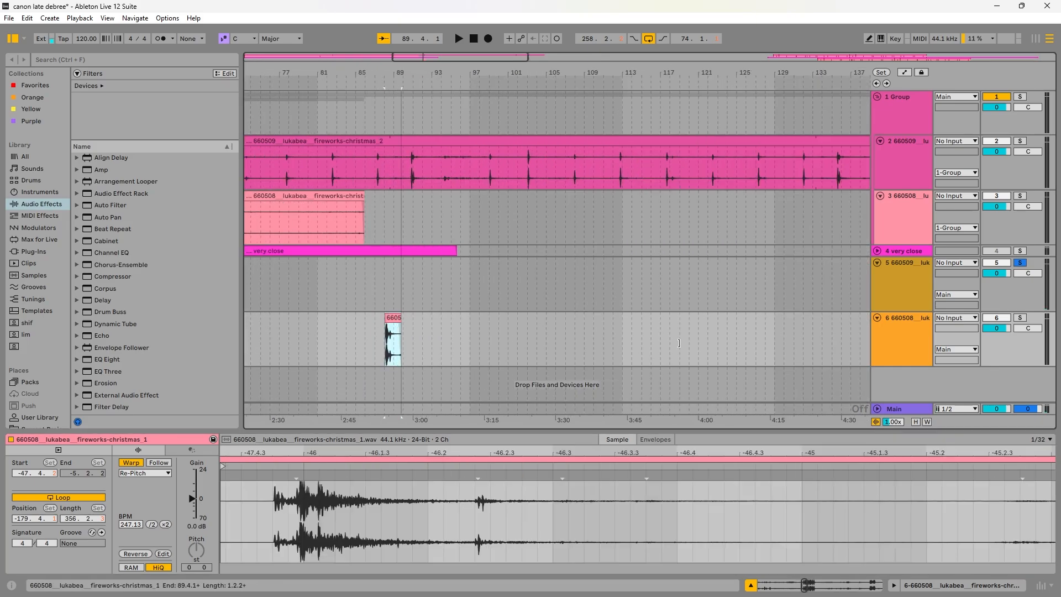
{"action": "left_click_drag", "start_coordinate": [400, 332], "coordinate": [779, 331]}
Step: Solo track 6, turn off the extended clip's warping, and play it from its start and from the third burst
{"action": "left_click", "coordinate": [414, 318]}
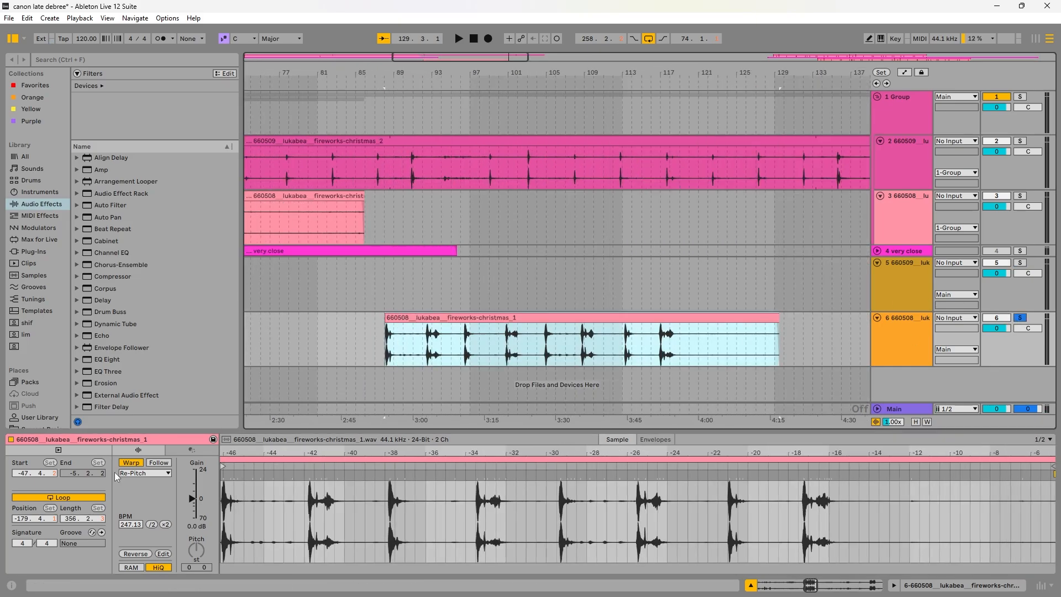
{"action": "left_click", "coordinate": [130, 463]}
{"action": "key", "text": "space"}
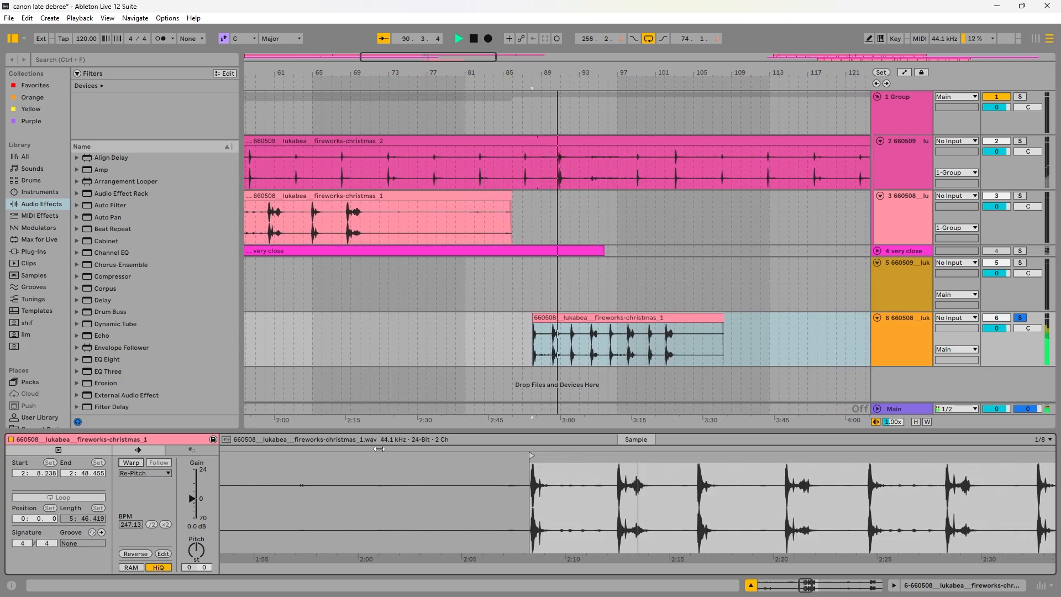
{"action": "key", "text": "space"}
{"action": "left_click", "coordinate": [568, 355]}
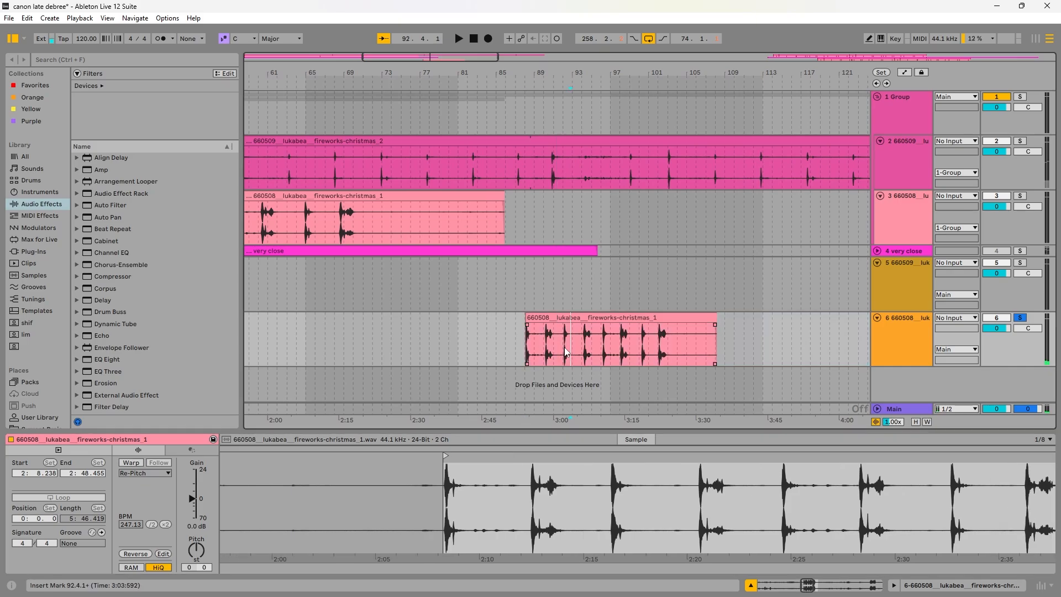
{"action": "left_click", "coordinate": [564, 344]}
{"action": "key", "text": "space"}
{"action": "key", "text": "plus"}
{"action": "key", "text": "plus"}
{"action": "key", "text": "minus"}
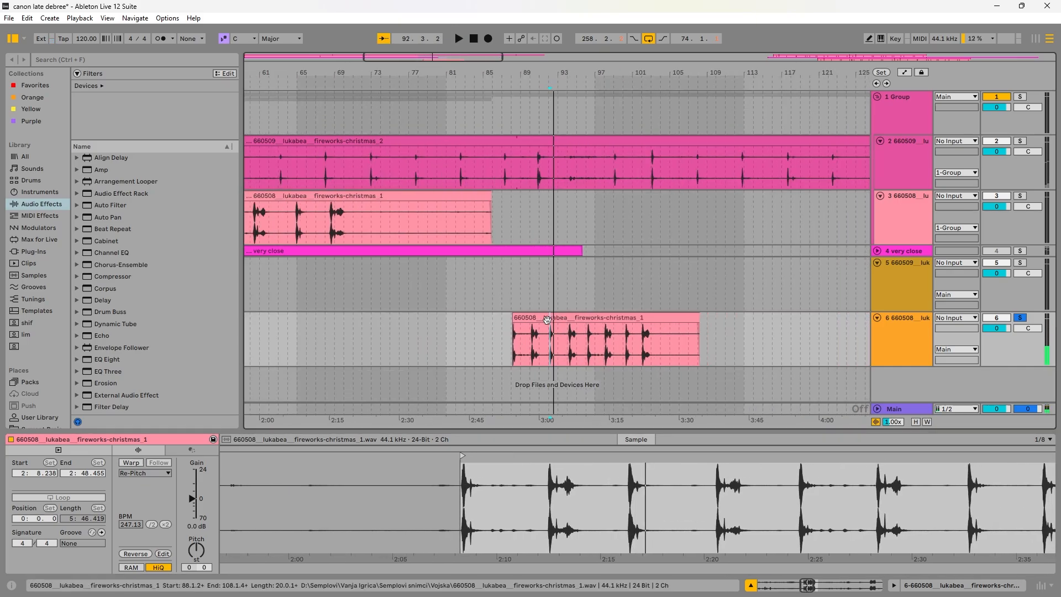
Step: Undo the warp and length changes on the track 6 test clip and delete the clip
{"action": "key", "text": "ctrl+z"}
{"action": "key", "text": "ctrl+z"}
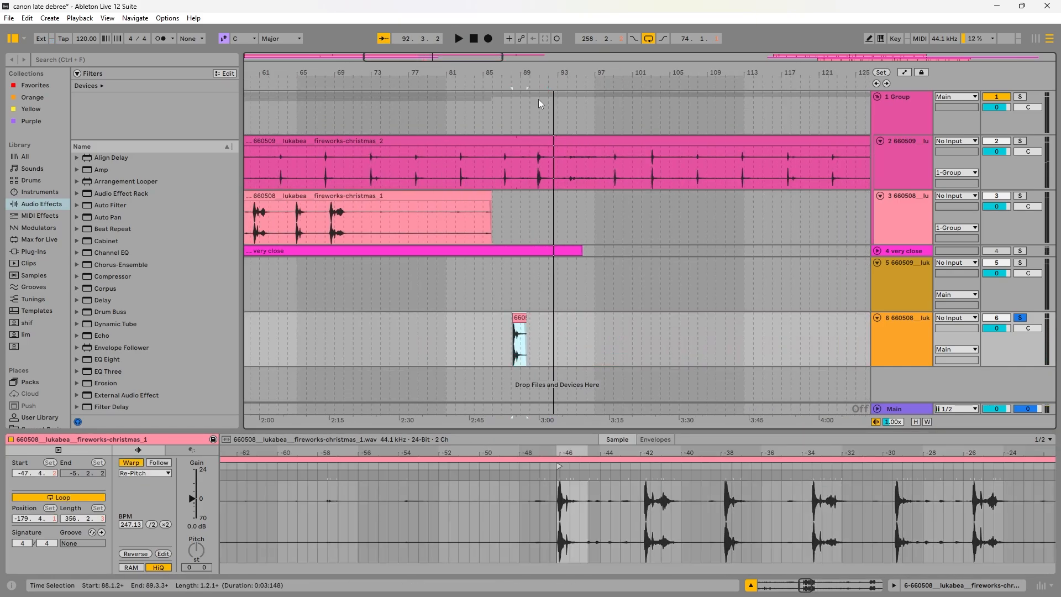
{"action": "key", "text": "Delete"}
Step: Delete the two added audio tracks, 5 and 6, that hold the copied fireworks clips
{"action": "left_click_drag", "start_coordinate": [525, 73], "coordinate": [383, 73]}
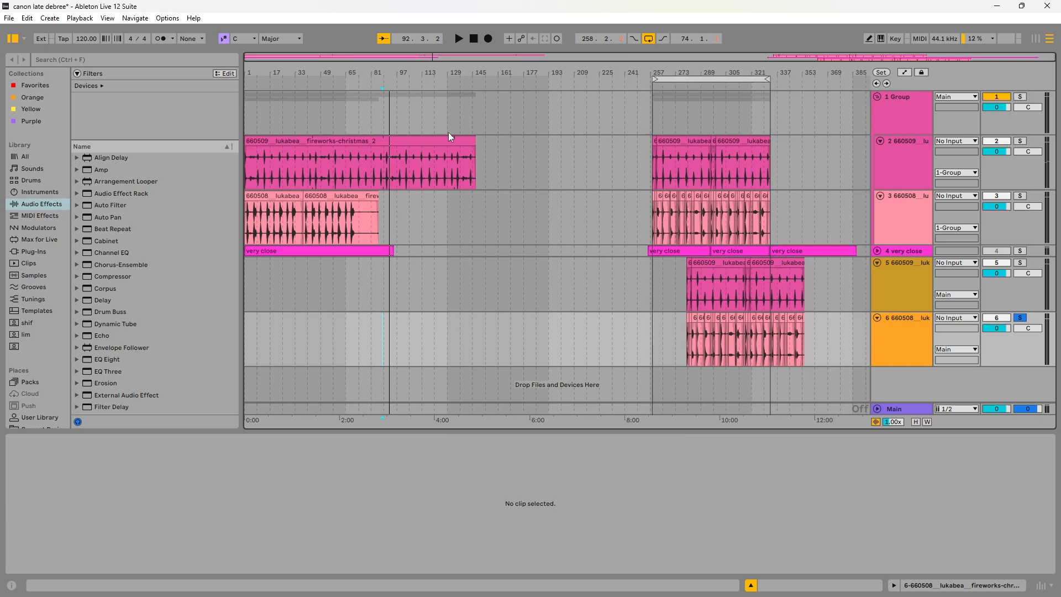
{"action": "left_click", "coordinate": [893, 298]}
{"action": "left_click", "coordinate": [909, 343], "text": "shift"}
{"action": "key", "text": "Delete"}
Step: Select the first edited fireworks-christmas_2 clip on track 2 at about bar 258 and solo that track
{"action": "left_click", "coordinate": [654, 140]}
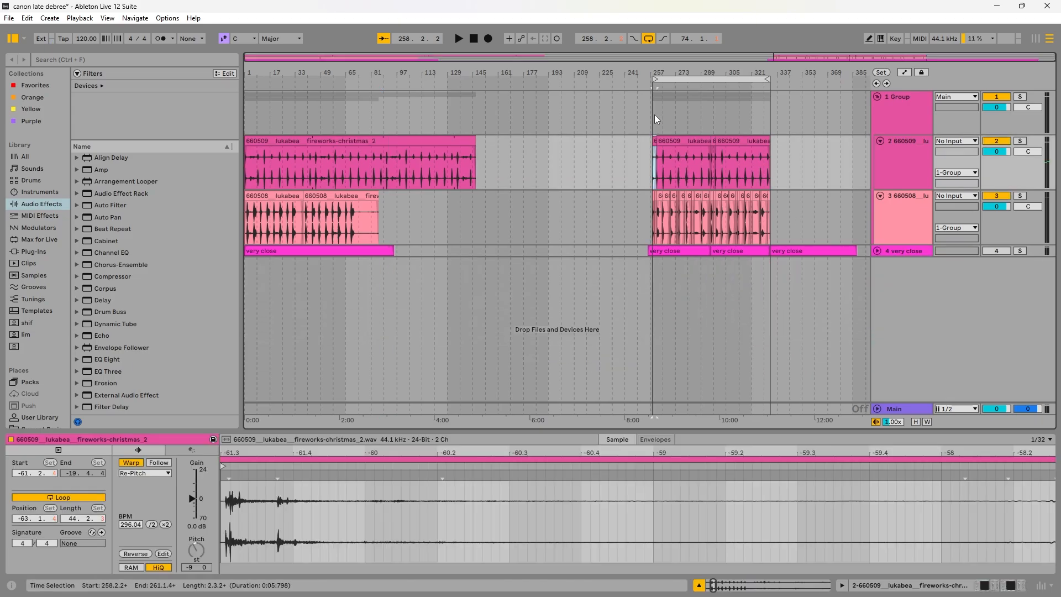
{"action": "left_click_drag", "start_coordinate": [654, 73], "coordinate": [551, 114]}
{"action": "left_click", "coordinate": [1020, 142]}
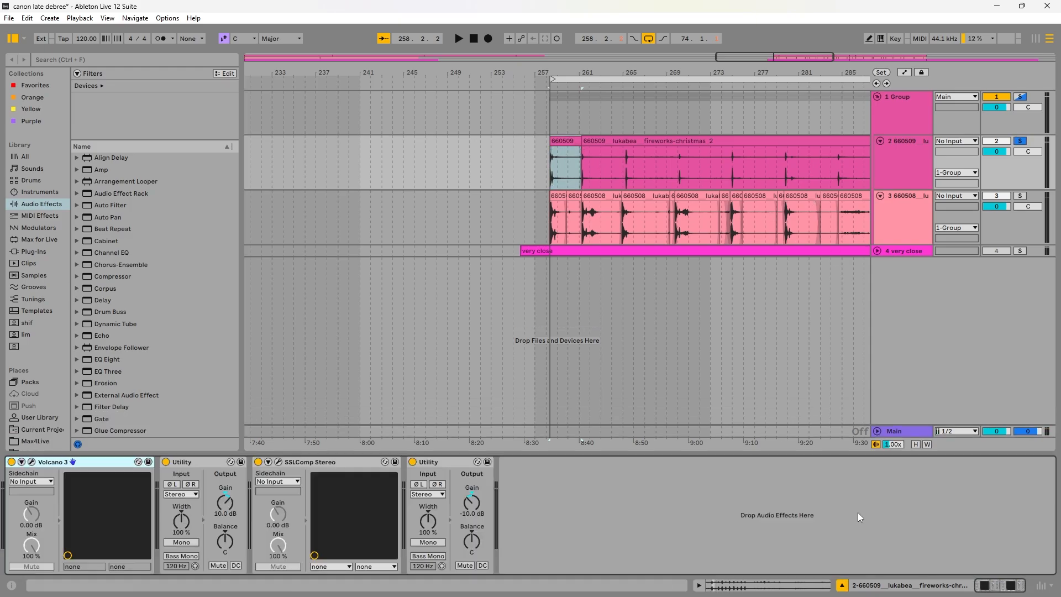
Step: Show track 2's effects chain and open the Volcano 3 plug-in window
{"action": "key", "text": "shift+Tab"}
{"action": "left_click", "coordinate": [895, 116]}
{"action": "left_click", "coordinate": [906, 166]}
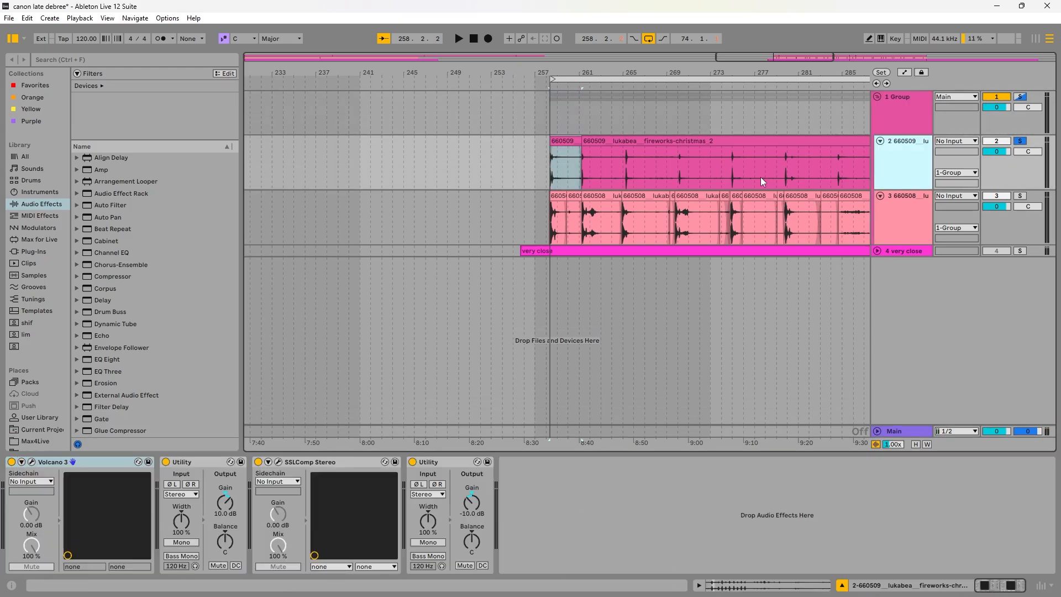
{"action": "left_click", "coordinate": [31, 461]}
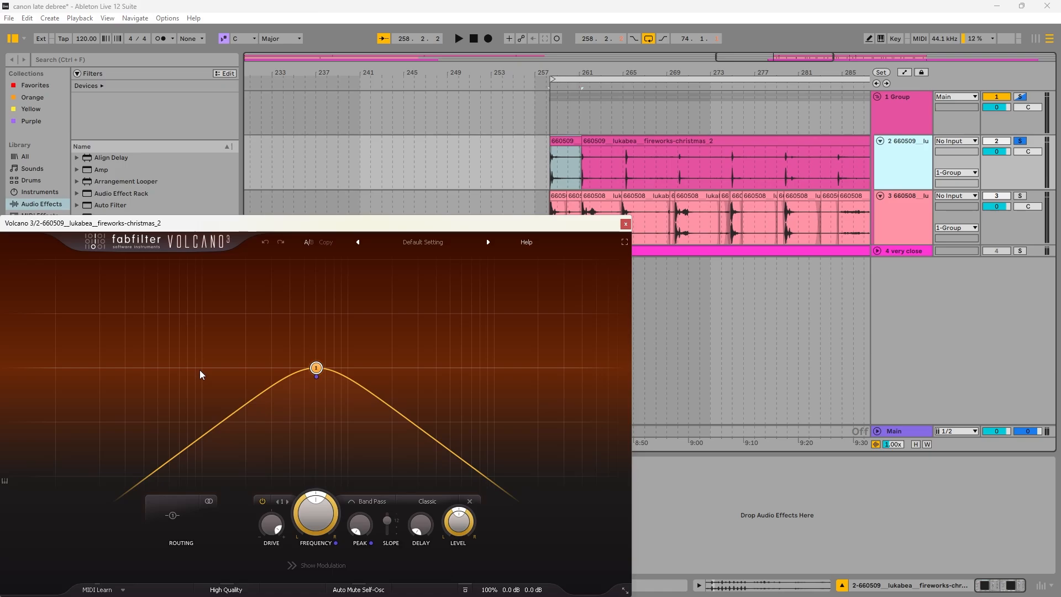
Step: Play the first bursts on track 2 through the Volcano 3 filter, restarting playback at the following bursts
{"action": "key", "text": "space"}
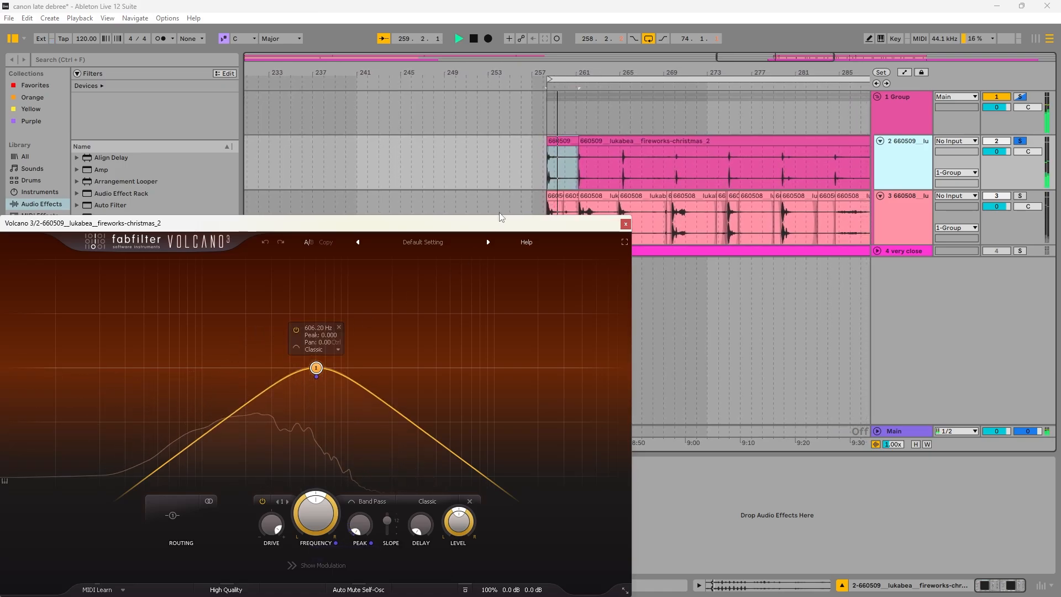
{"action": "left_click", "coordinate": [579, 144]}
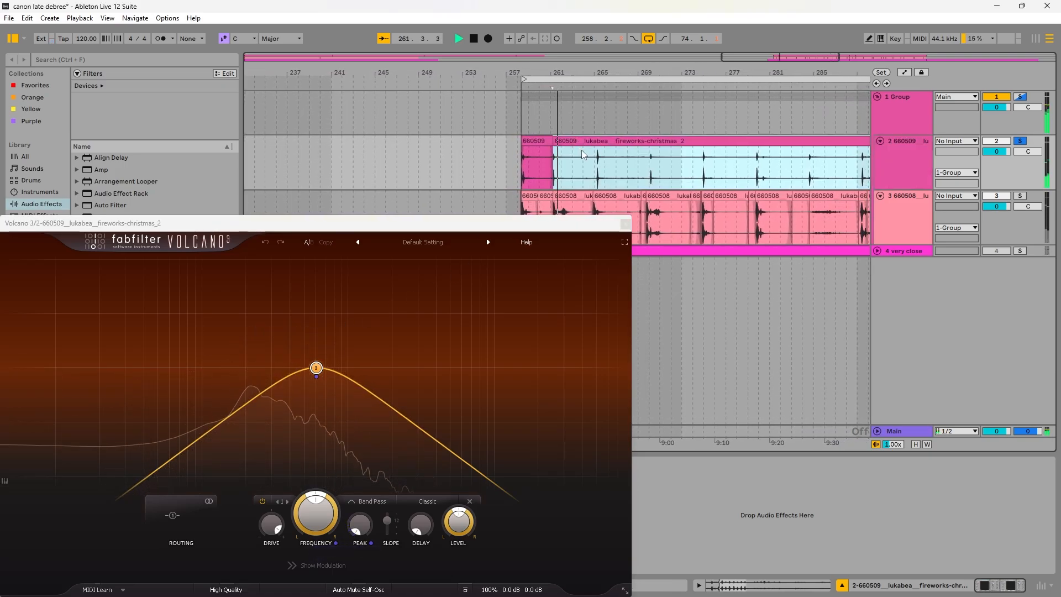
{"action": "key", "text": "space"}
{"action": "left_click", "coordinate": [594, 166]}
{"action": "key", "text": "space"}
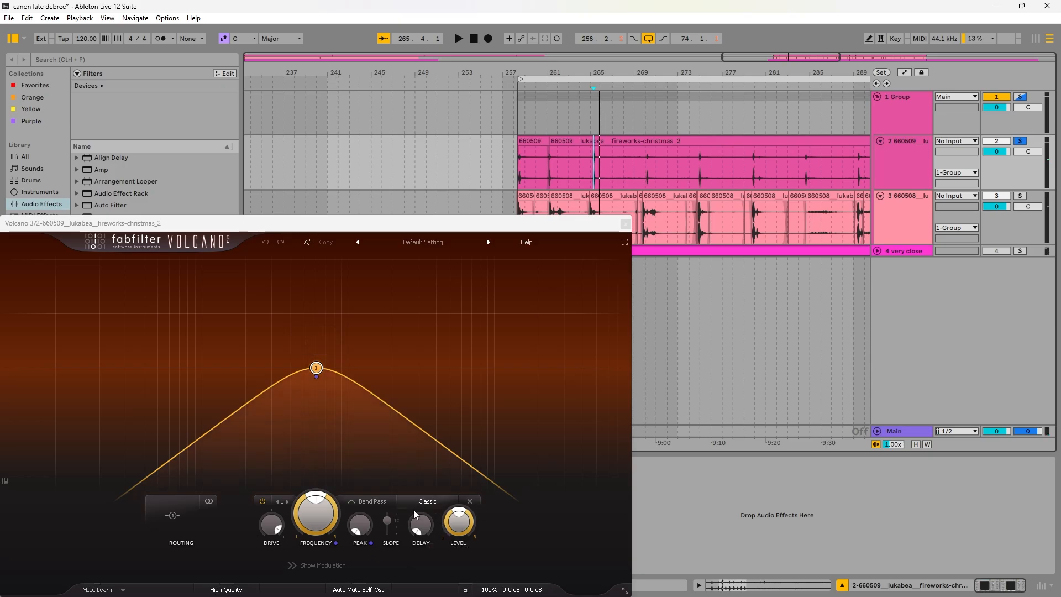
Step: Expand Volcano 3's modulation section and replay the first track 2 clip to examine how the filter responds
{"action": "left_click", "coordinate": [292, 566]}
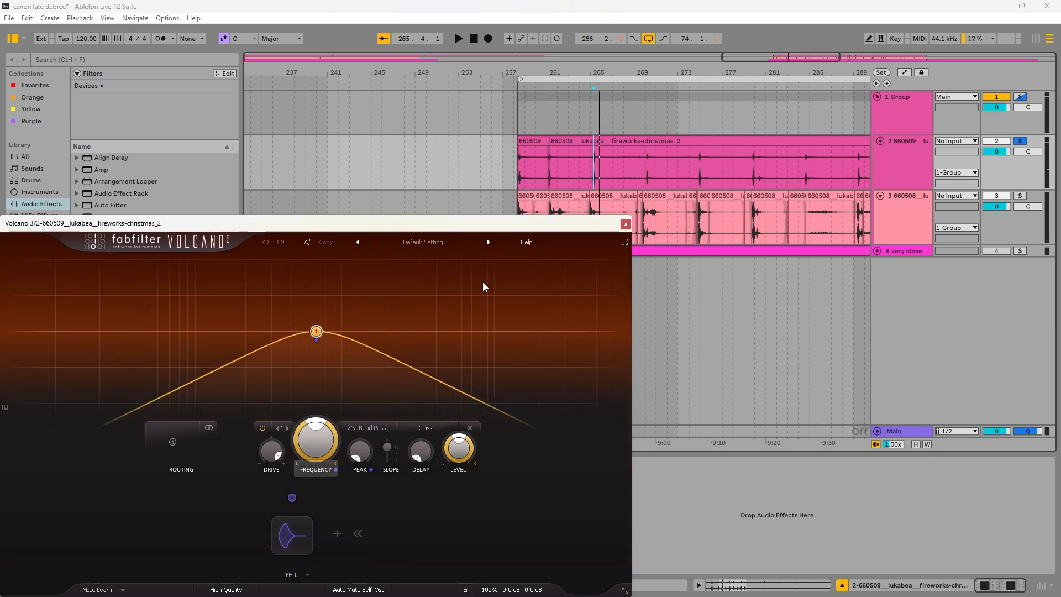
{"action": "left_click_drag", "start_coordinate": [524, 67], "coordinate": [431, 196]}
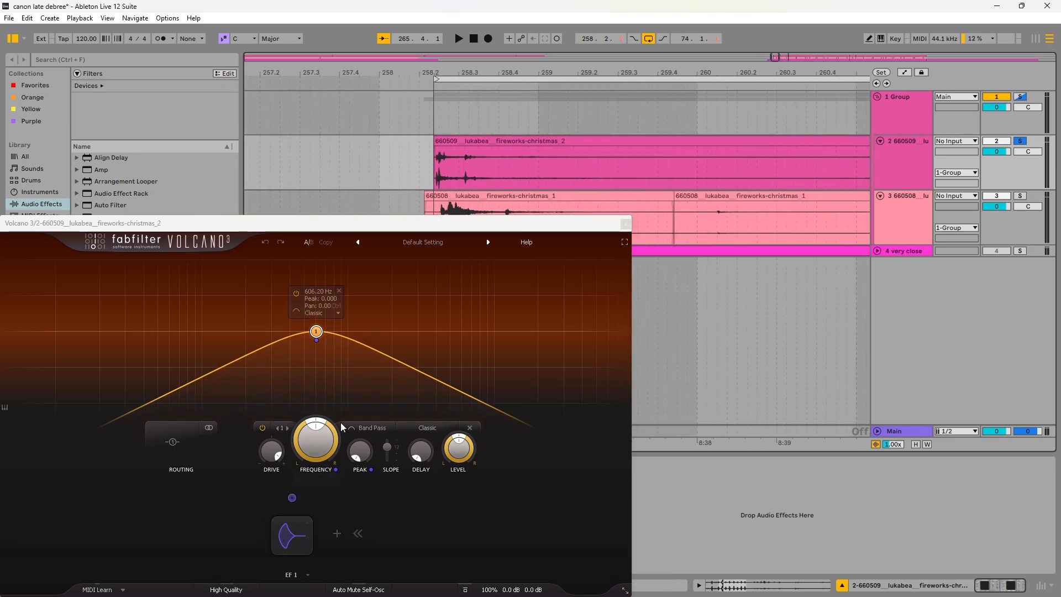
{"action": "left_click", "coordinate": [452, 143]}
{"action": "key", "text": "space"}
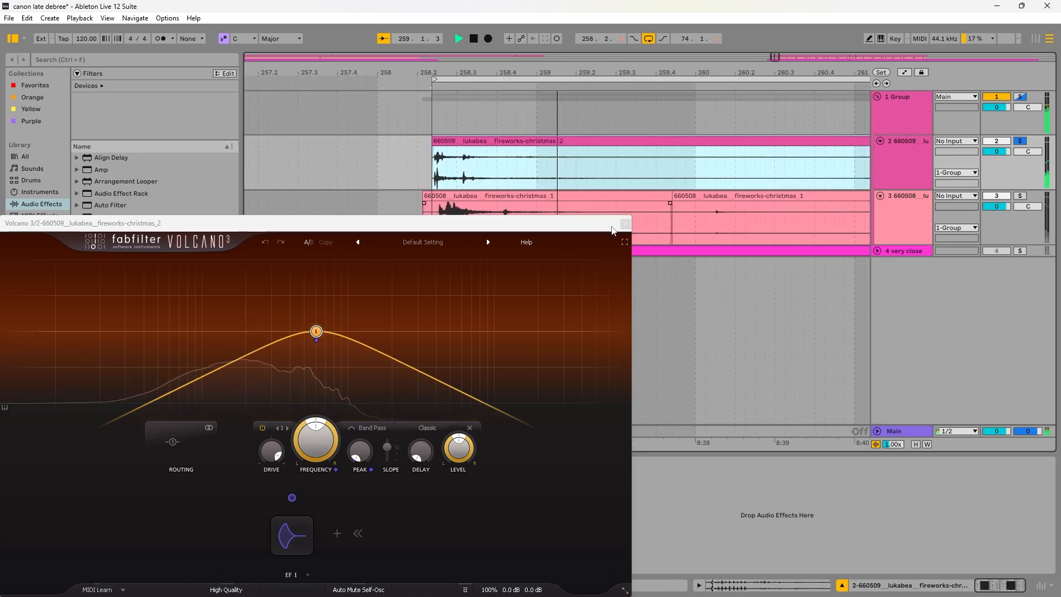
{"action": "key", "text": "space"}
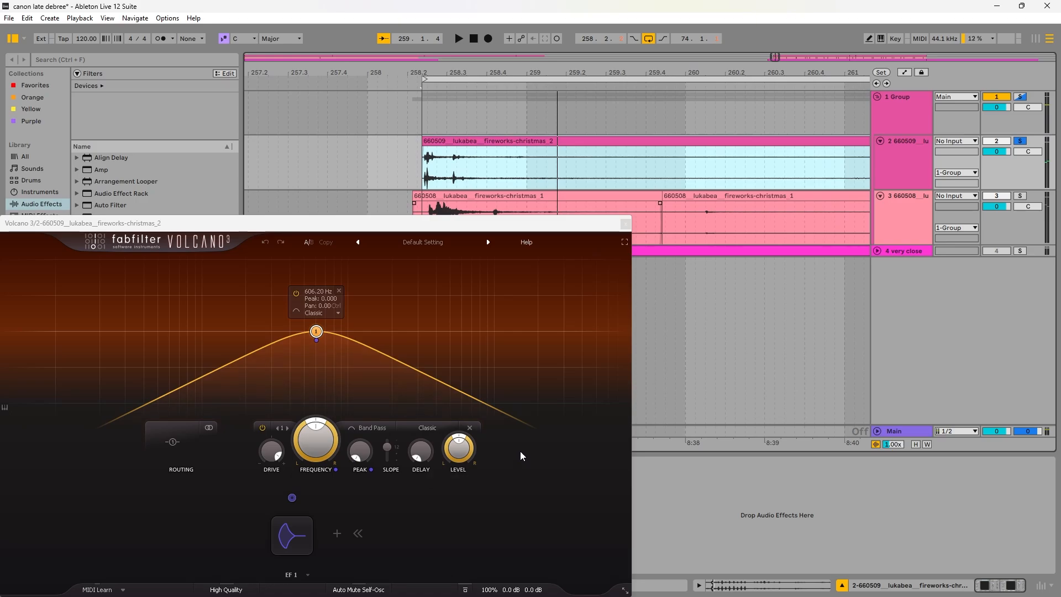
{"action": "left_click_drag", "start_coordinate": [431, 73], "coordinate": [431, 39]}
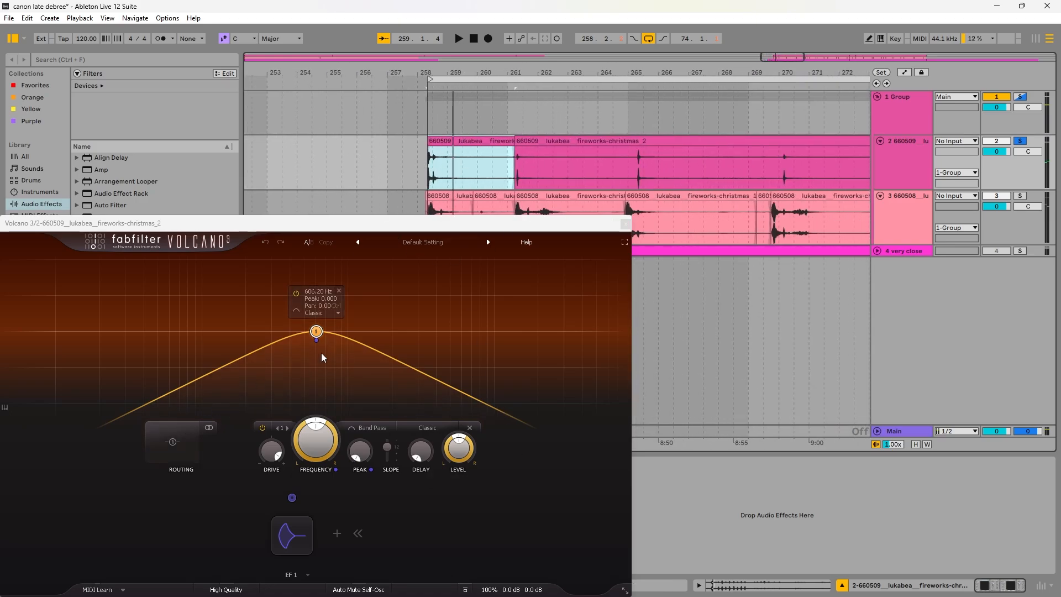
Step: Solo track 3 and then track 2 to compare how their first bursts sound at about bar 258
{"action": "left_click_drag", "start_coordinate": [424, 71], "coordinate": [430, 74]}
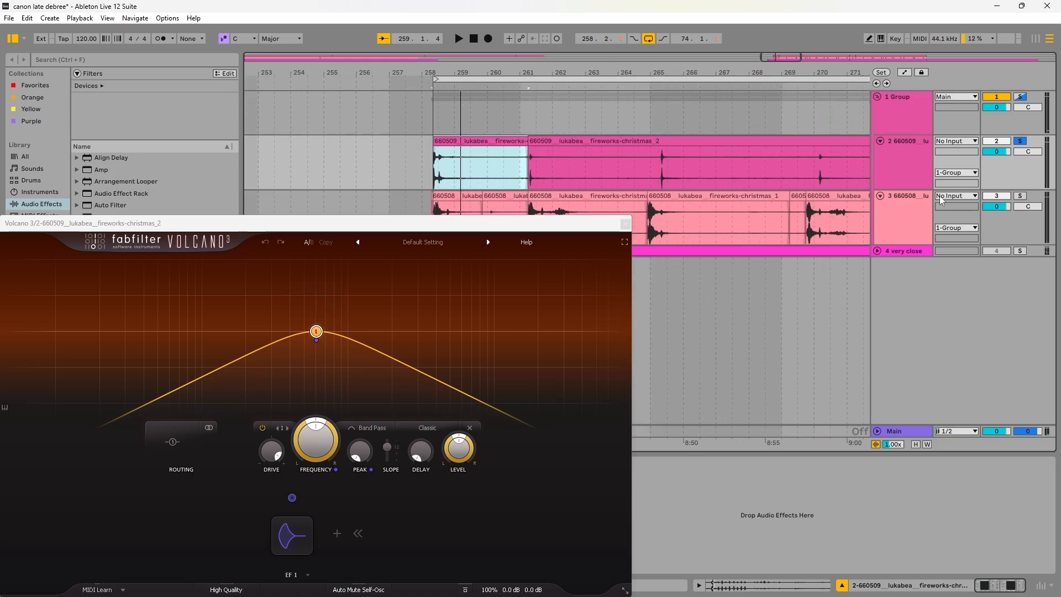
{"action": "left_click", "coordinate": [1021, 197]}
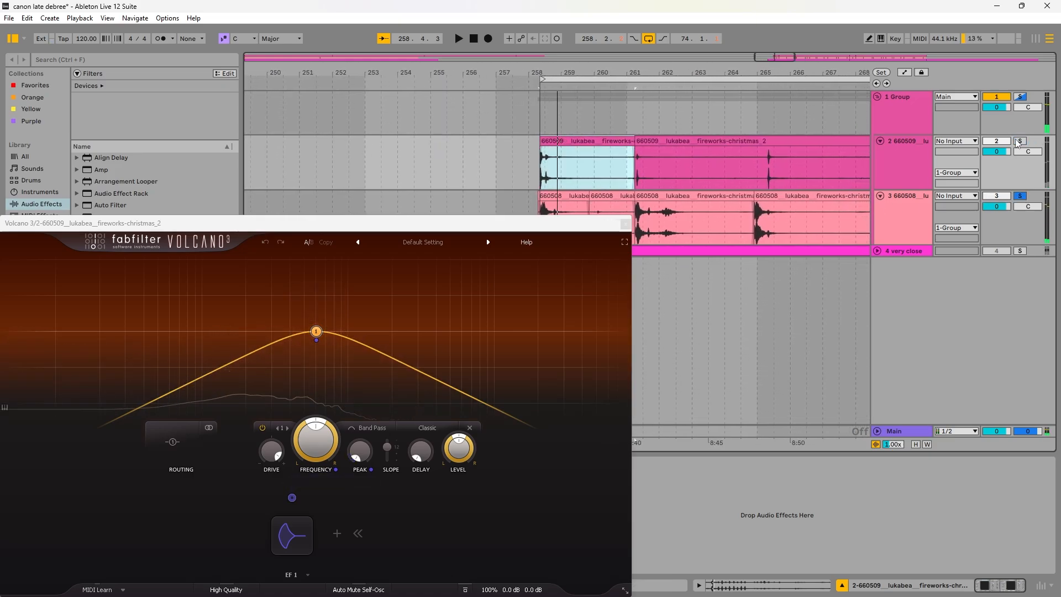
{"action": "left_click", "coordinate": [1020, 142]}
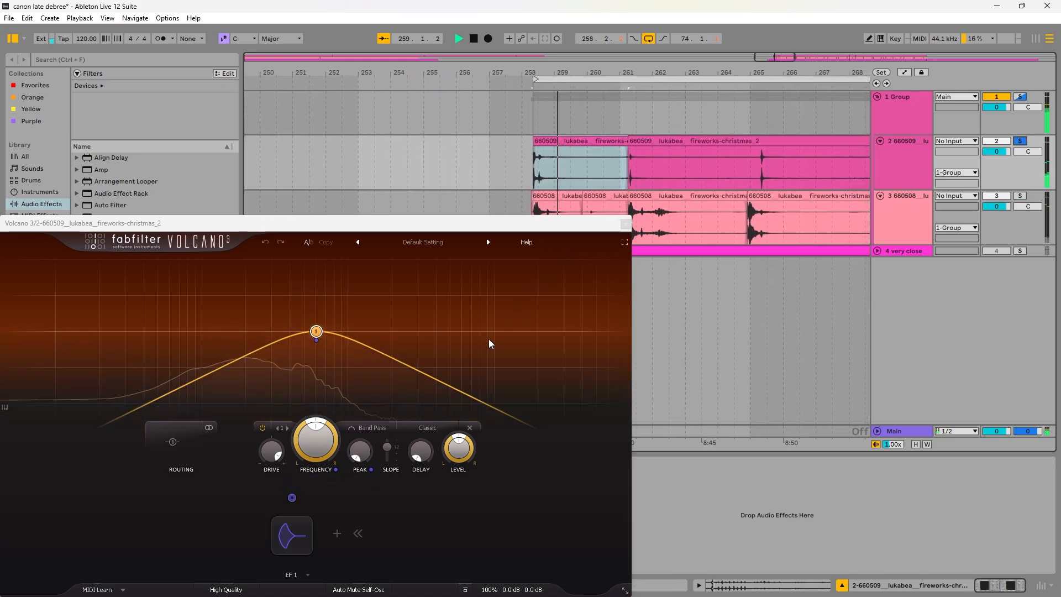
{"action": "key", "text": "space"}
Step: Close the Volcano 3 window and wrap the entire effects chain of 1 Group in an Audio Effect Rack
{"action": "left_click", "coordinate": [656, 117]}
{"action": "left_click", "coordinate": [625, 224]}
{"action": "left_click", "coordinate": [889, 128]}
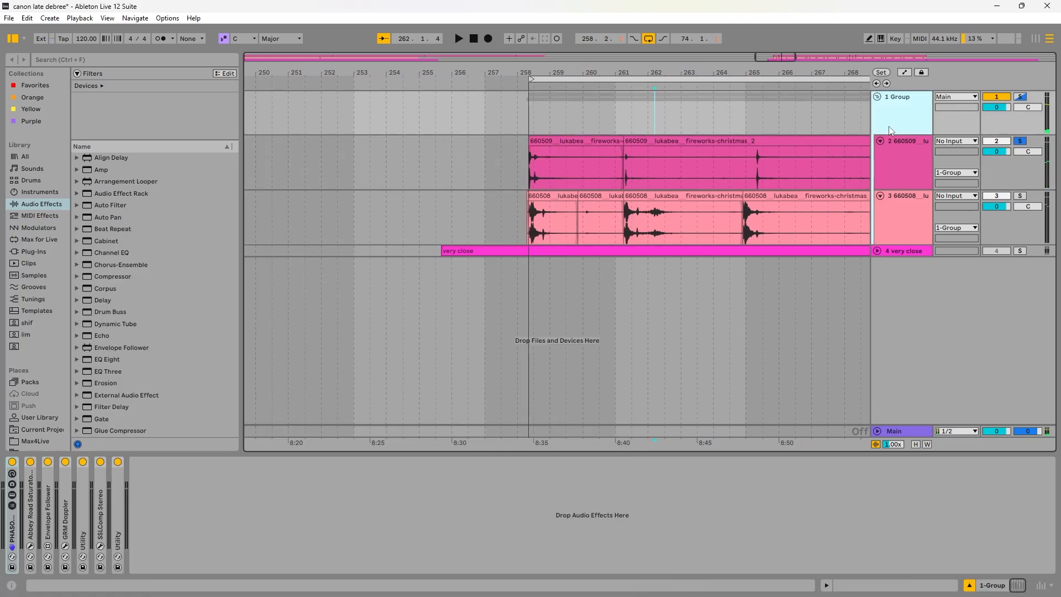
{"action": "left_click", "coordinate": [101, 490]}
{"action": "key", "text": "ctrl+g"}
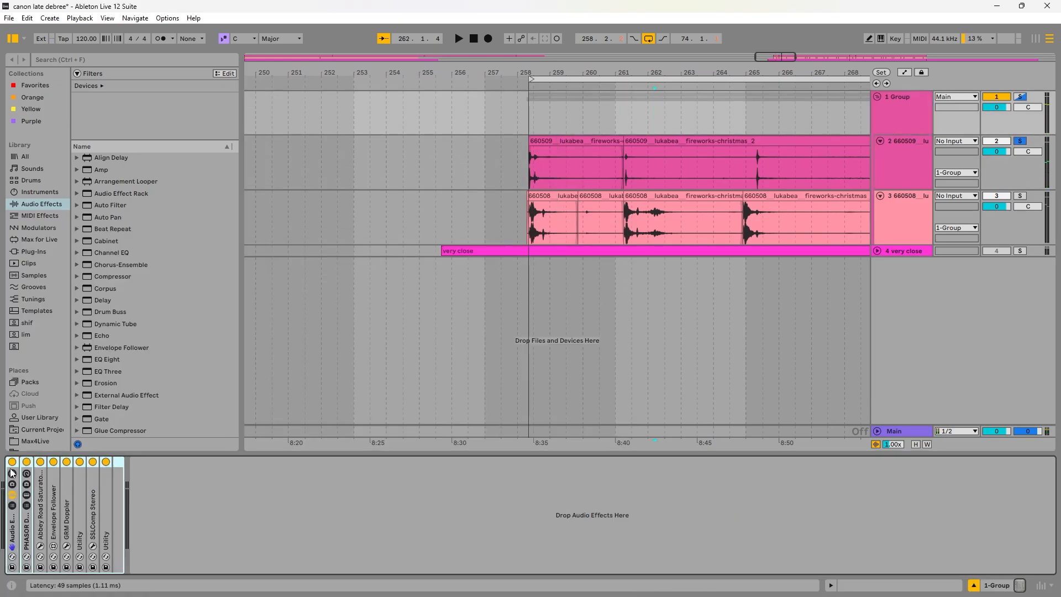
Step: Bypass the 1 Group effect rack and play the first track 2 clip without the group processing
{"action": "key", "text": "space"}
{"action": "key", "text": "space"}
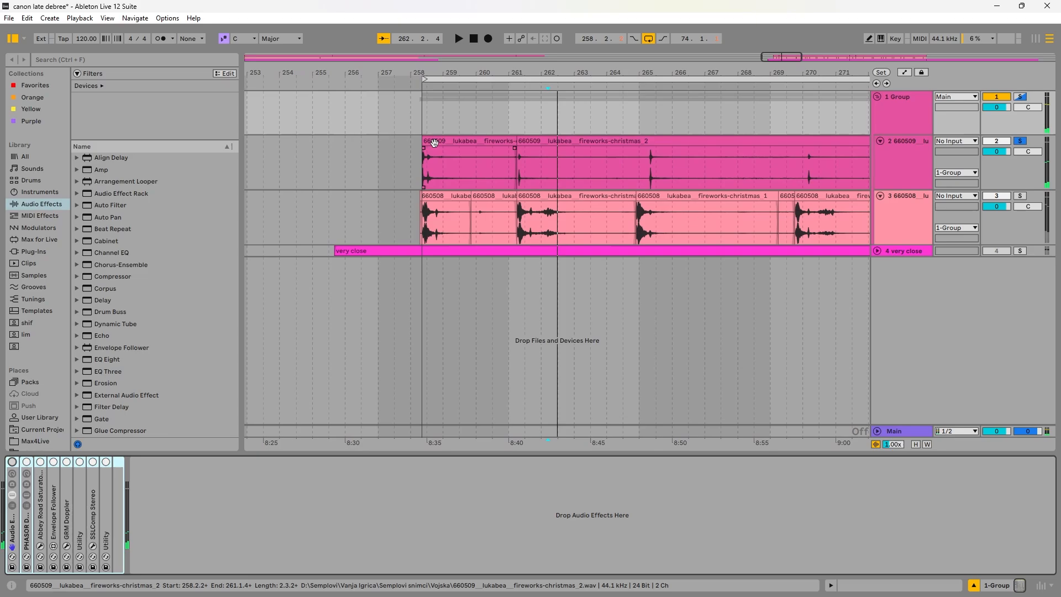
{"action": "left_click", "coordinate": [433, 142]}
{"action": "key", "text": "space"}
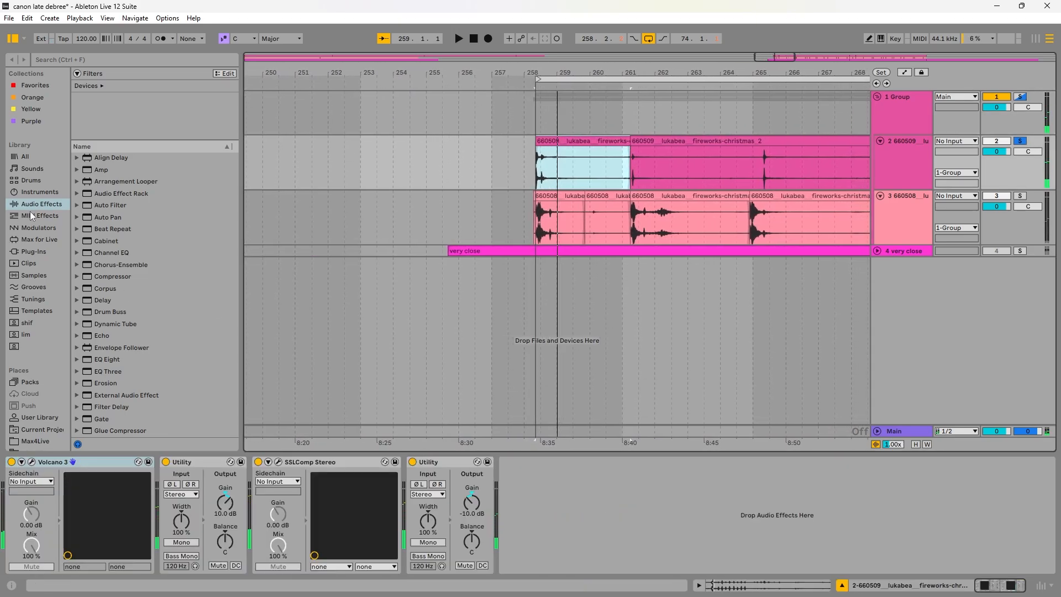
Step: Add a Utility at the end of track 2's chain, raise its gain to about 12.2 dB and play the first clip
{"action": "scroll", "coordinate": [168, 409], "scroll_direction": "down", "scroll_amount": 5}
{"action": "left_click", "coordinate": [573, 172]}
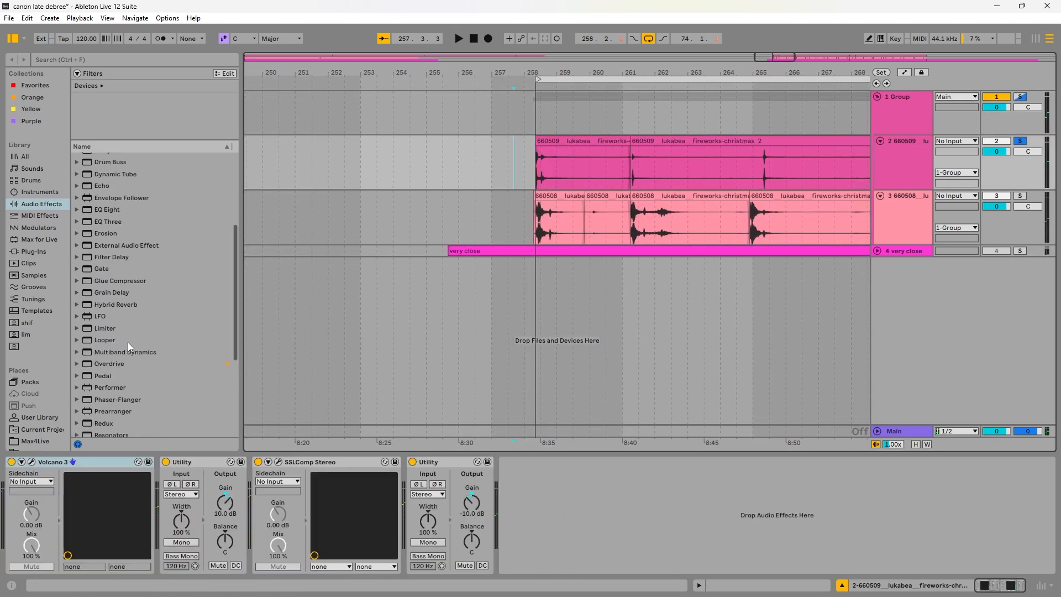
{"action": "scroll", "coordinate": [128, 342], "scroll_direction": "down", "scroll_amount": 5}
{"action": "left_click_drag", "start_coordinate": [123, 395], "coordinate": [123, 398]}
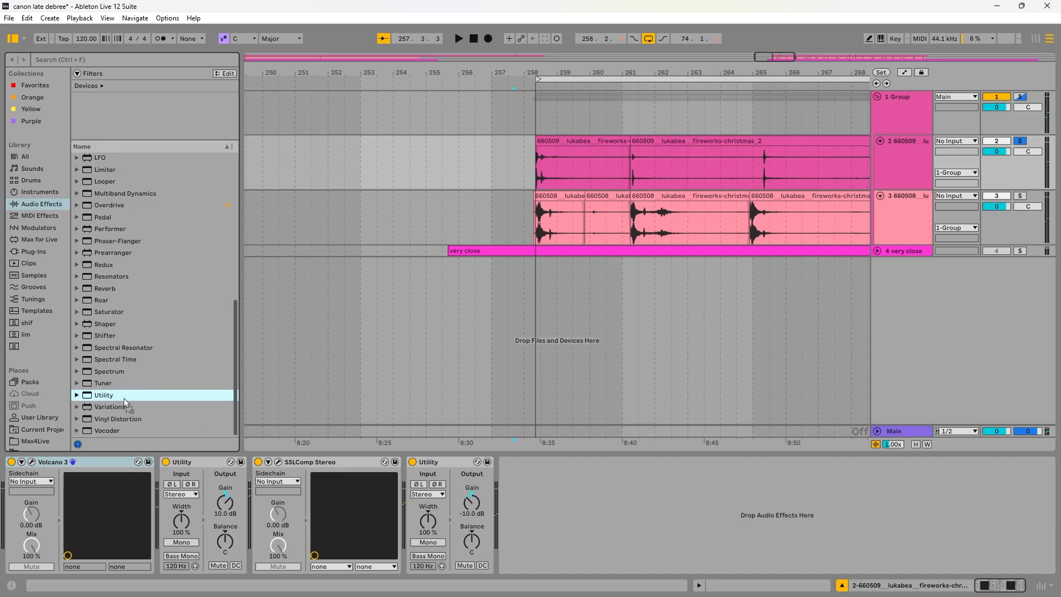
{"action": "left_click_drag", "start_coordinate": [559, 171], "coordinate": [560, 172]}
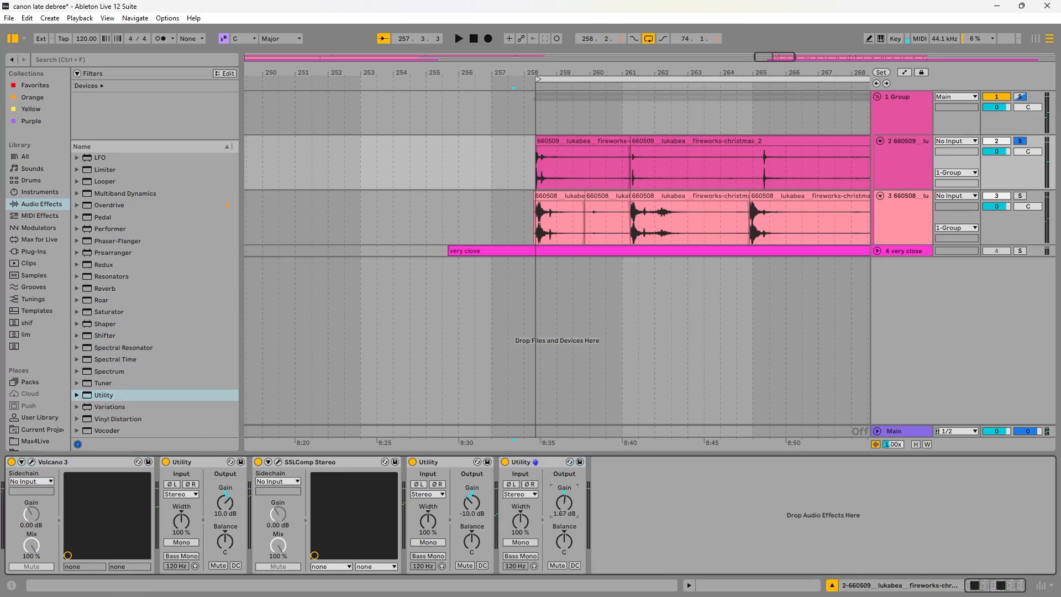
{"action": "left_click", "coordinate": [594, 140]}
{"action": "key", "text": "space"}
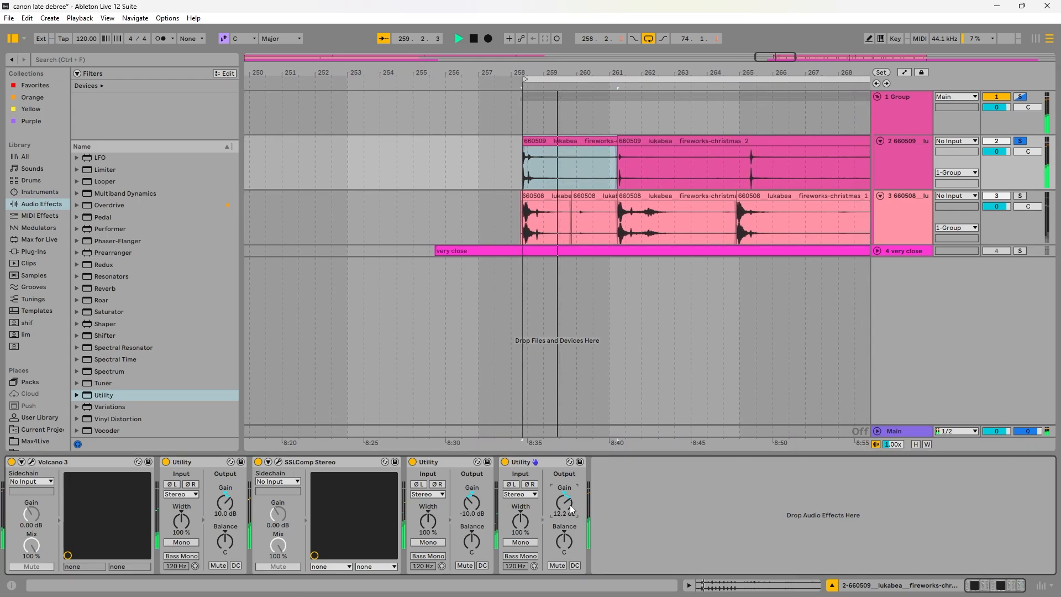
Step: Delete the extra Utility from the end of track 2's chain
{"action": "left_click", "coordinate": [898, 431]}
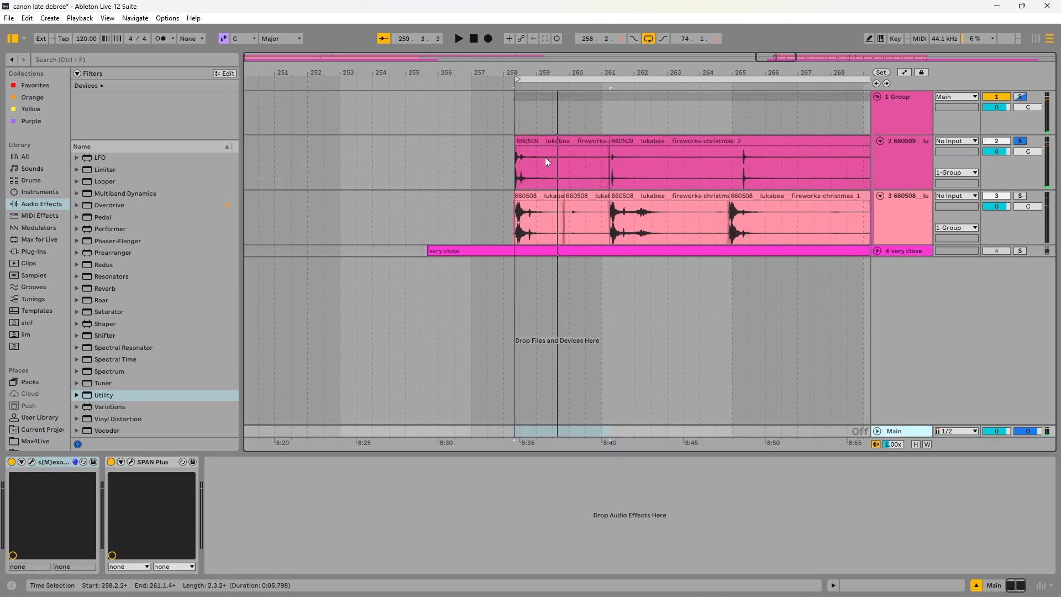
{"action": "left_click", "coordinate": [491, 163]}
{"action": "key", "text": "Delete"}
{"action": "left_click", "coordinate": [517, 152]}
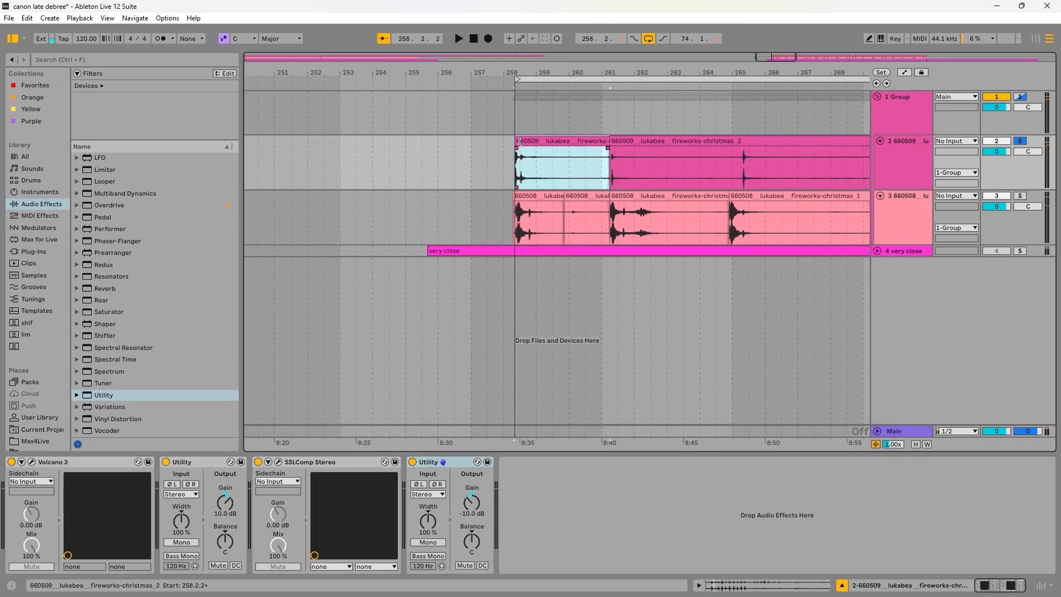
Step: Open track 2's SSLComp Stereo plug-in window and play the first track 2 clip through the compressor
{"action": "left_click", "coordinate": [912, 118]}
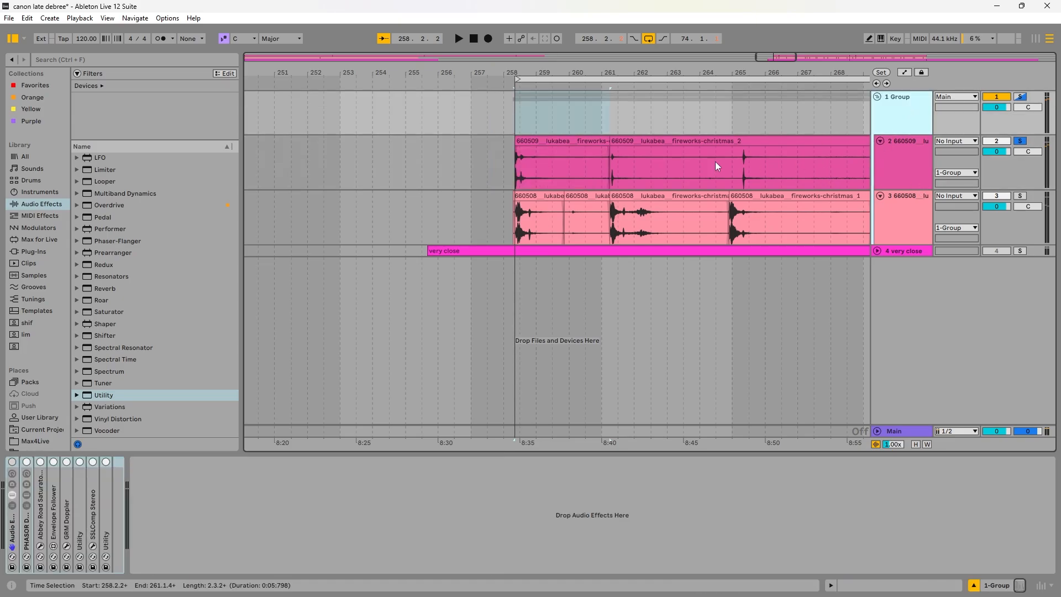
{"action": "left_click", "coordinate": [593, 142]}
{"action": "left_click", "coordinate": [879, 114]}
{"action": "left_click", "coordinate": [905, 164]}
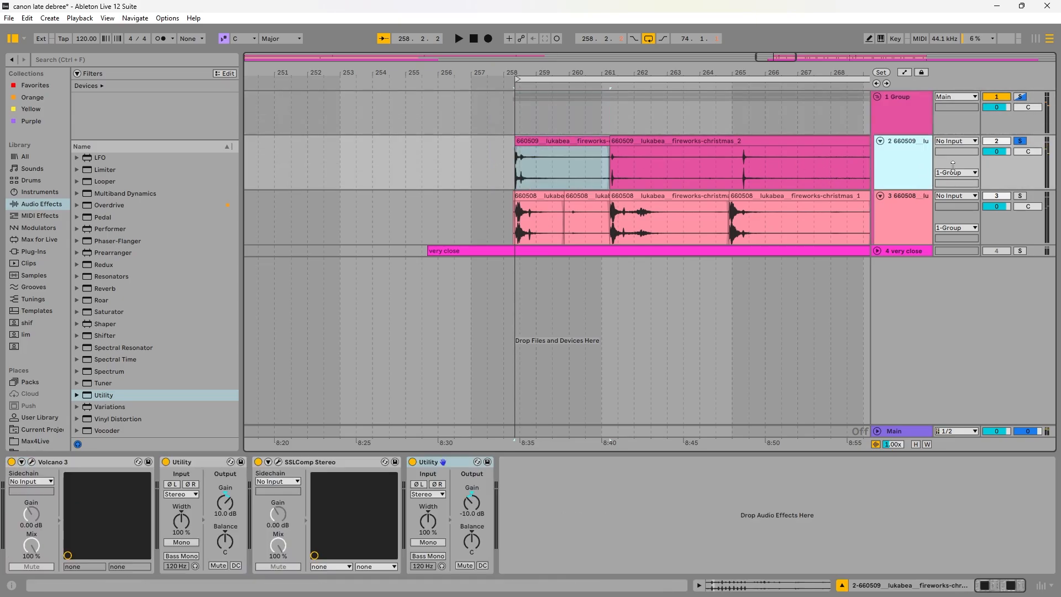
{"action": "left_click", "coordinate": [280, 463]}
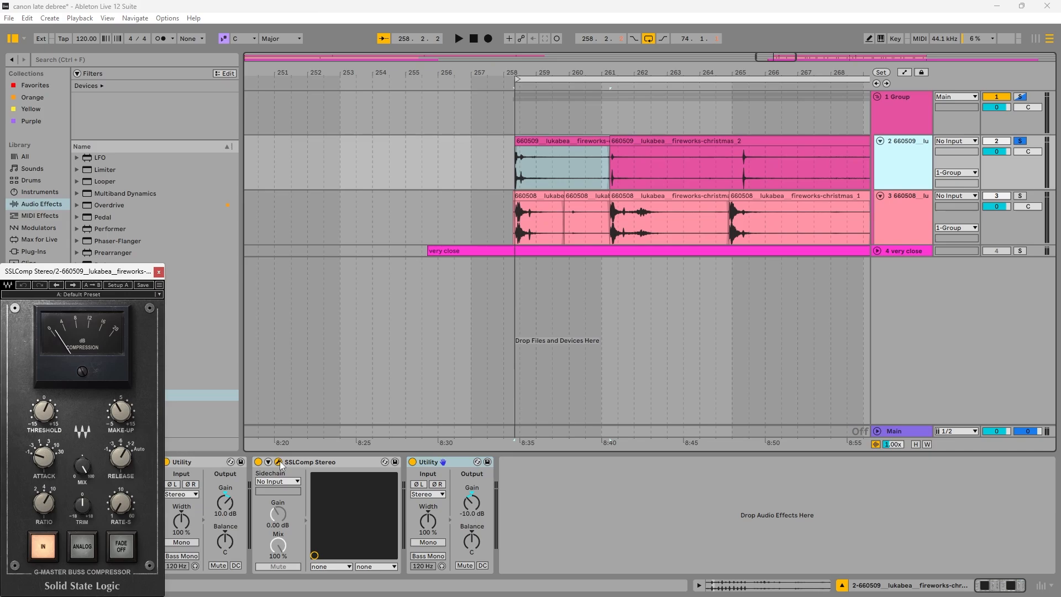
{"action": "left_click", "coordinate": [545, 141]}
{"action": "double_click", "coordinate": [1021, 140]}
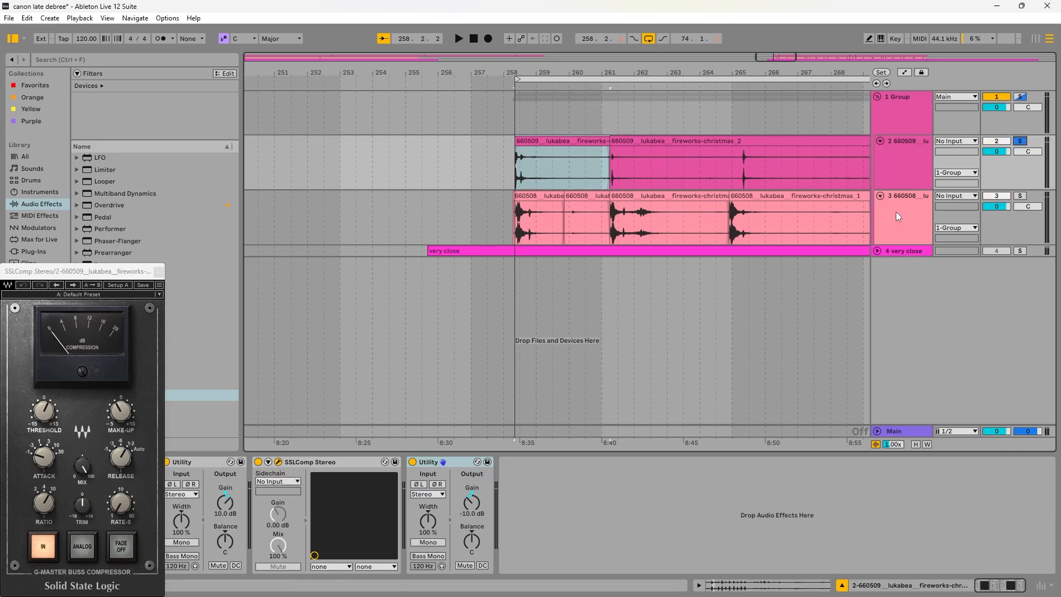
{"action": "key", "text": "space"}
Step: Group track 2's two Utilities and SSLComp Stereo into an Audio Effect Rack and move the compressor window clear of the devices
{"action": "left_click", "coordinate": [449, 467]}
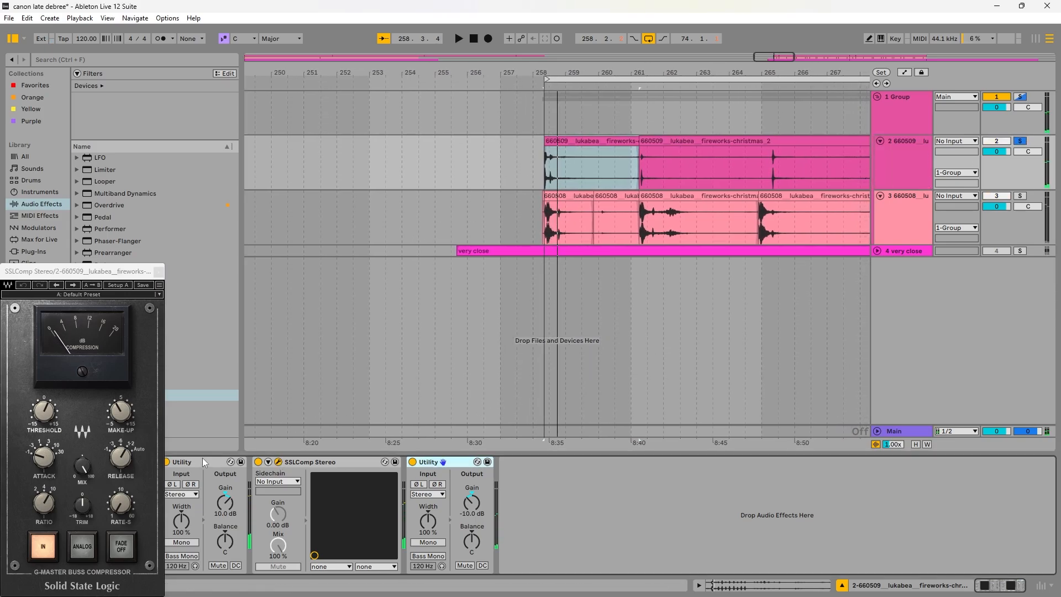
{"action": "key", "text": "ctrl+g"}
{"action": "left_click_drag", "start_coordinate": [119, 271], "coordinate": [188, 82]}
Step: Play the first track 2 clip with the compression rack bypassed and again with it re-enabled, then close the compressor window
{"action": "left_click", "coordinate": [167, 463]}
{"action": "key", "text": "space"}
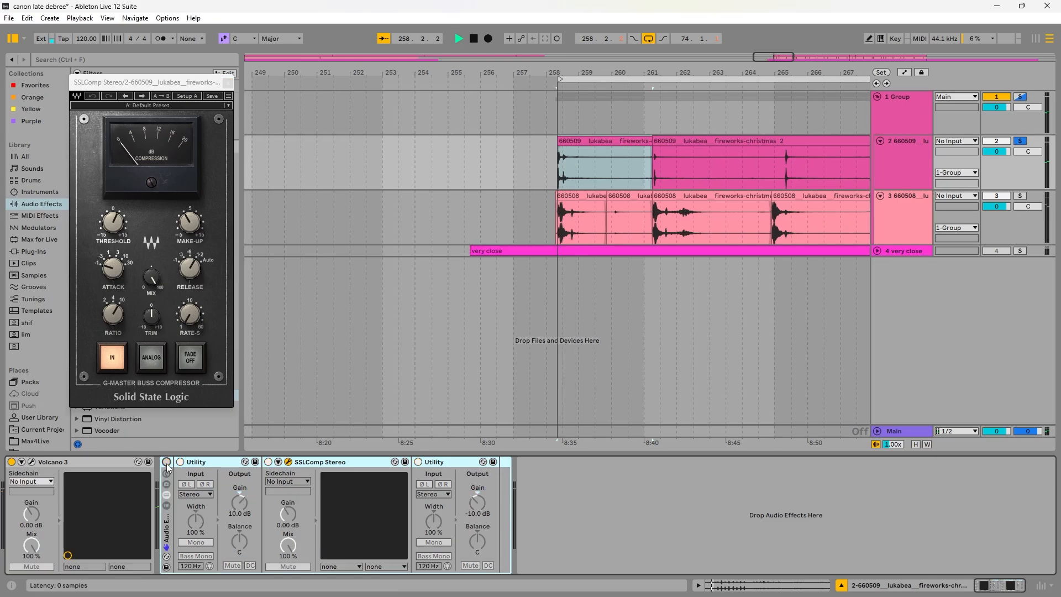
{"action": "key", "text": "space"}
{"action": "left_click", "coordinate": [167, 462]}
{"action": "key", "text": "space"}
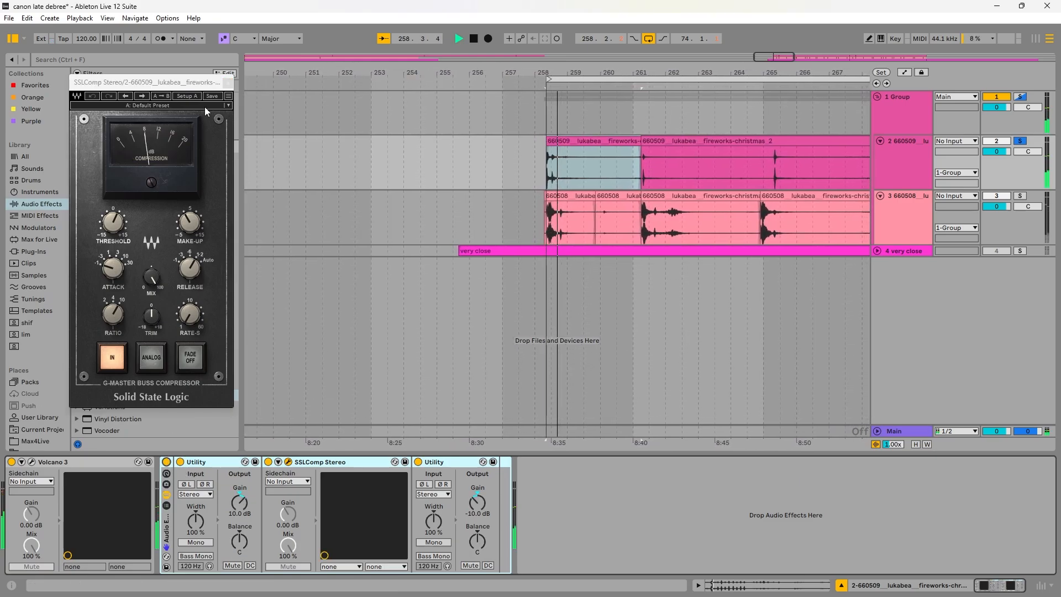
{"action": "key", "text": "space"}
{"action": "left_click", "coordinate": [227, 83]}
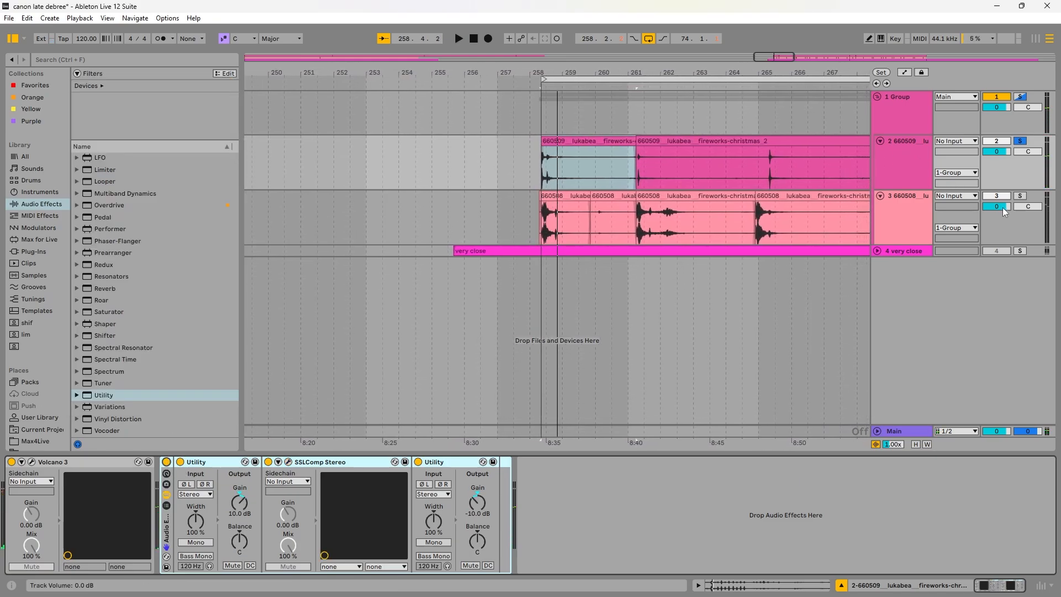
Step: Solo track 3, show its effects chain and play its burst at about bar 261
{"action": "left_click", "coordinate": [1020, 196]}
{"action": "left_click", "coordinate": [563, 240]}
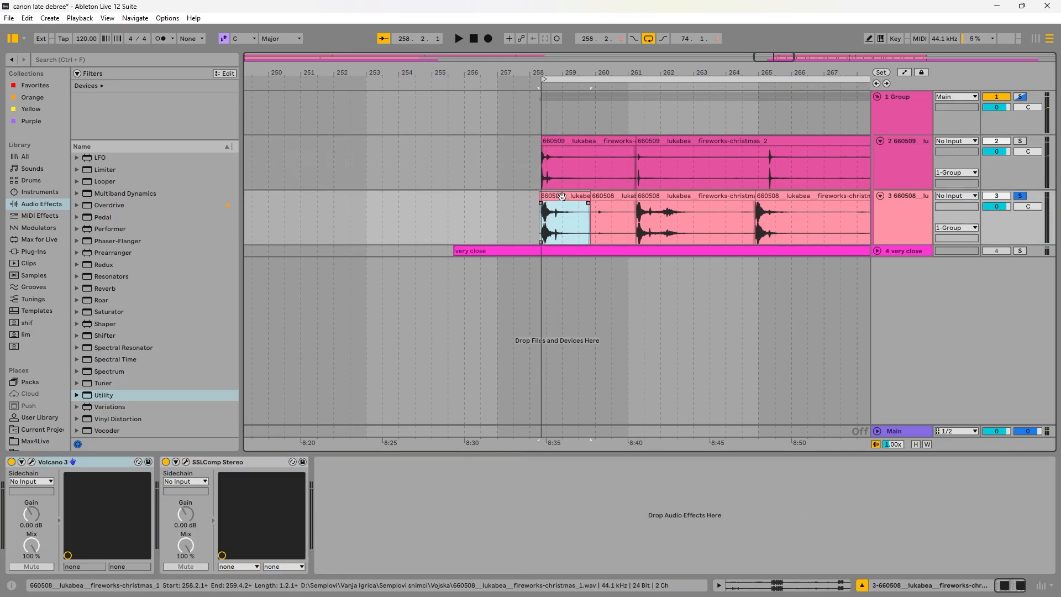
{"action": "left_click", "coordinate": [639, 220]}
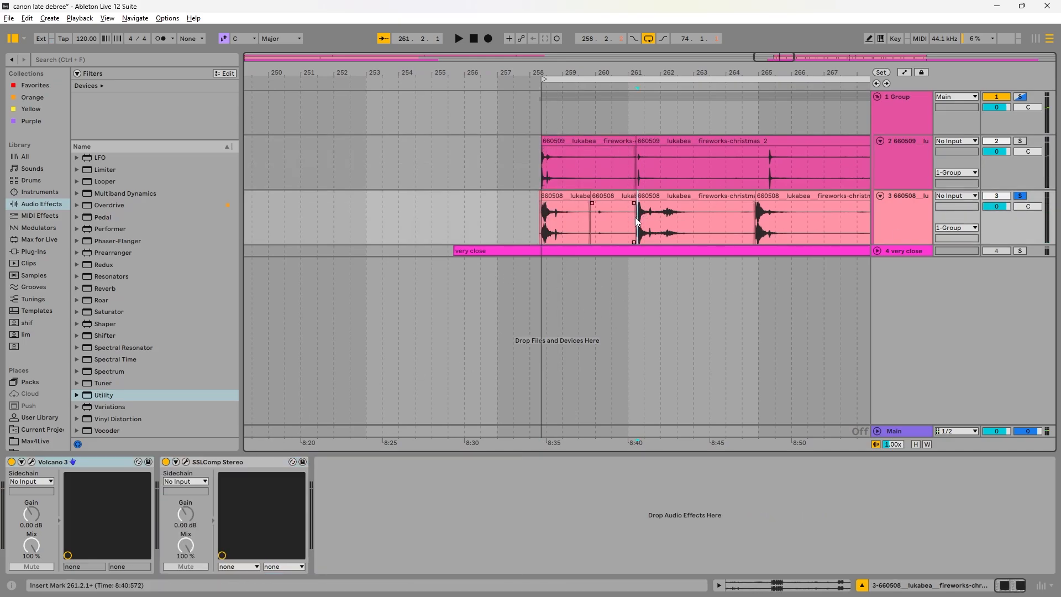
{"action": "key", "text": "space"}
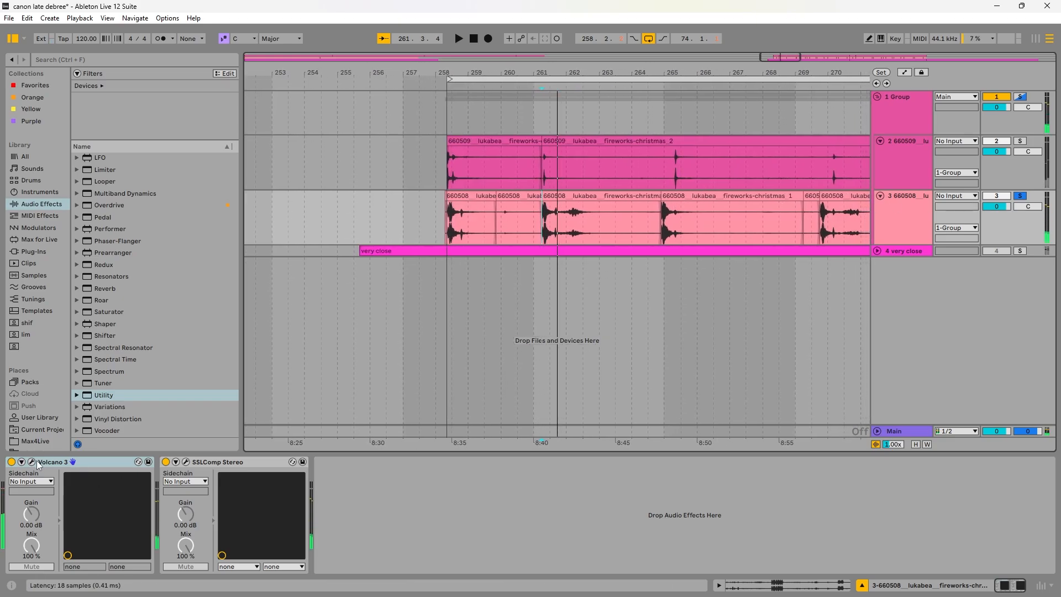
Step: Open track 3's Volcano 3 window and play the clip starting at about bar 264 through its filter
{"action": "left_click", "coordinate": [32, 461]}
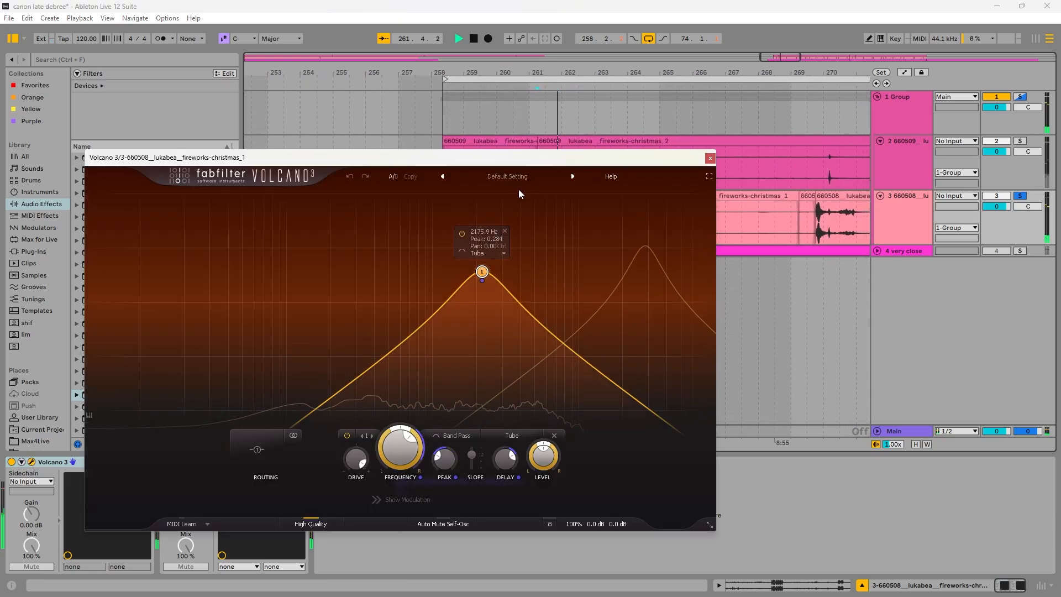
{"action": "key", "text": "space"}
{"action": "left_click_drag", "start_coordinate": [506, 158], "coordinate": [358, 110]}
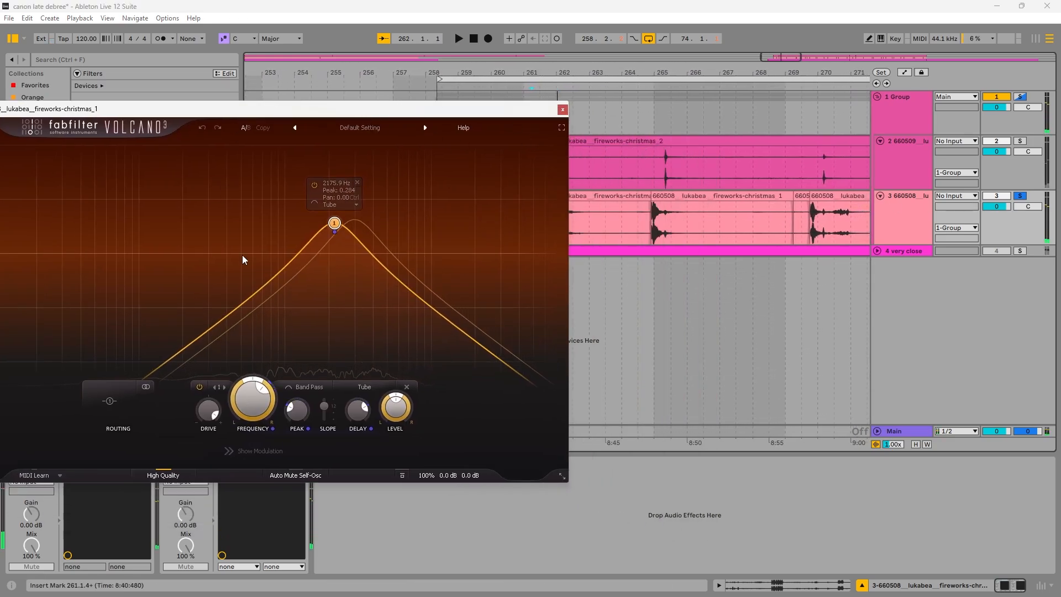
{"action": "left_click", "coordinate": [674, 197]}
{"action": "key", "text": "space"}
{"action": "key", "text": "space"}
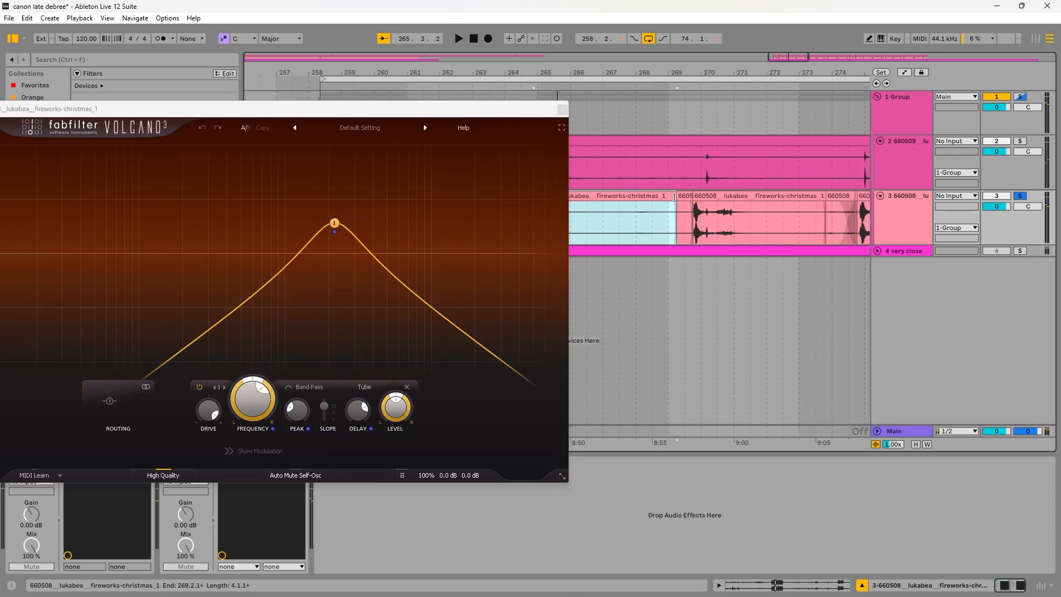
{"action": "key", "text": "alt+Tab"}
{"action": "key", "text": "alt+Tab"}
{"action": "key", "text": "alt+Tab"}
{"action": "key", "text": "alt+Tab"}
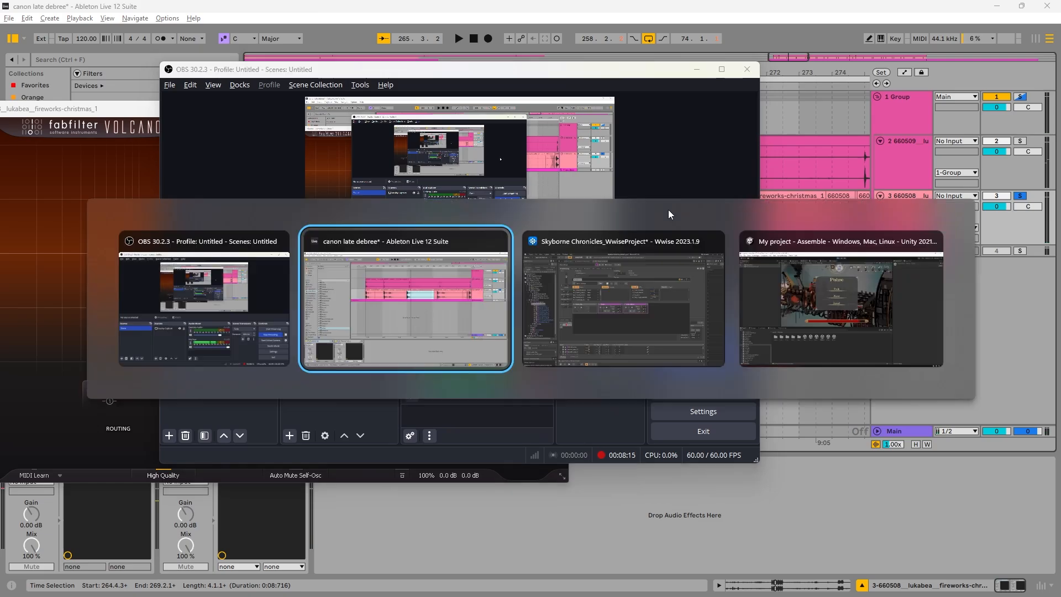
Step: Play the track 3 burst from about bar 269 through the filter and close the Volcano 3 window
{"action": "left_click", "coordinate": [691, 229]}
{"action": "key", "text": "space"}
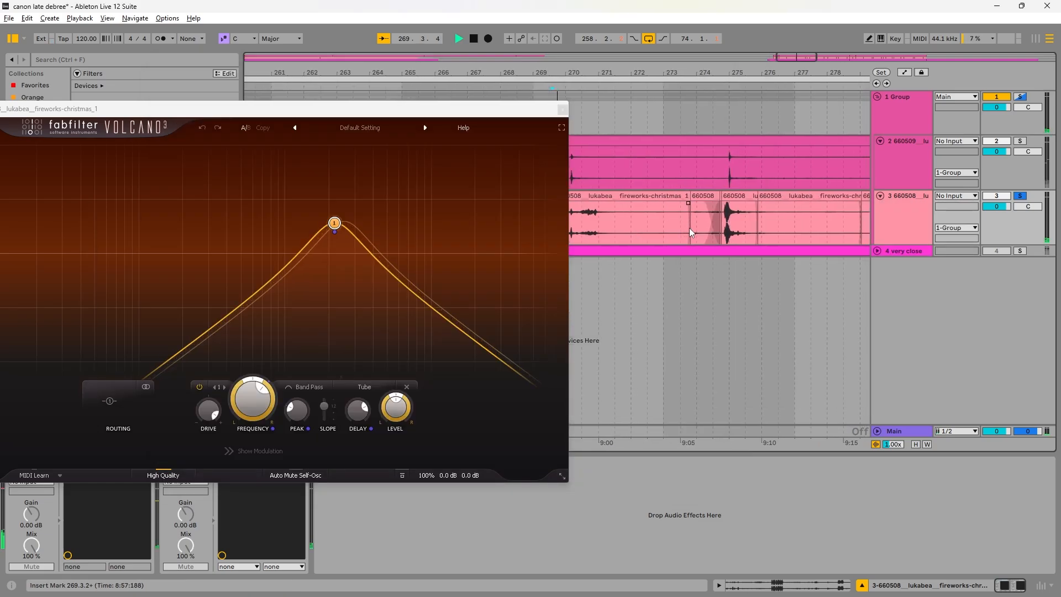
{"action": "key", "text": "space"}
{"action": "left_click", "coordinate": [562, 110]}
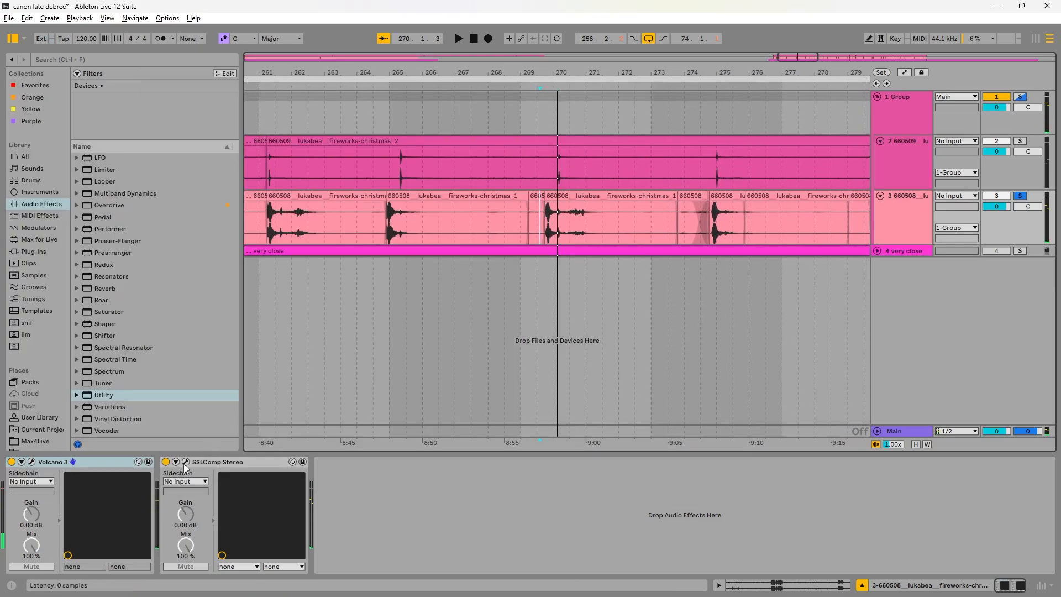
Step: Open track 3's SSLComp Stereo window, play the burst near bar 270 to examine the compression, and close the window
{"action": "left_click", "coordinate": [186, 462]}
{"action": "key", "text": "space"}
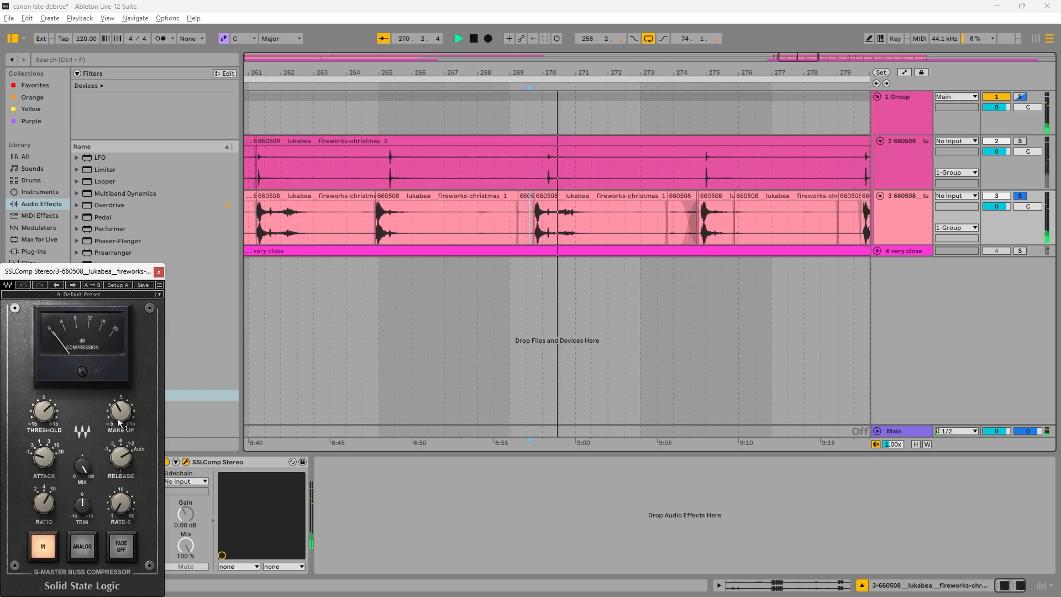
{"action": "key", "text": "space"}
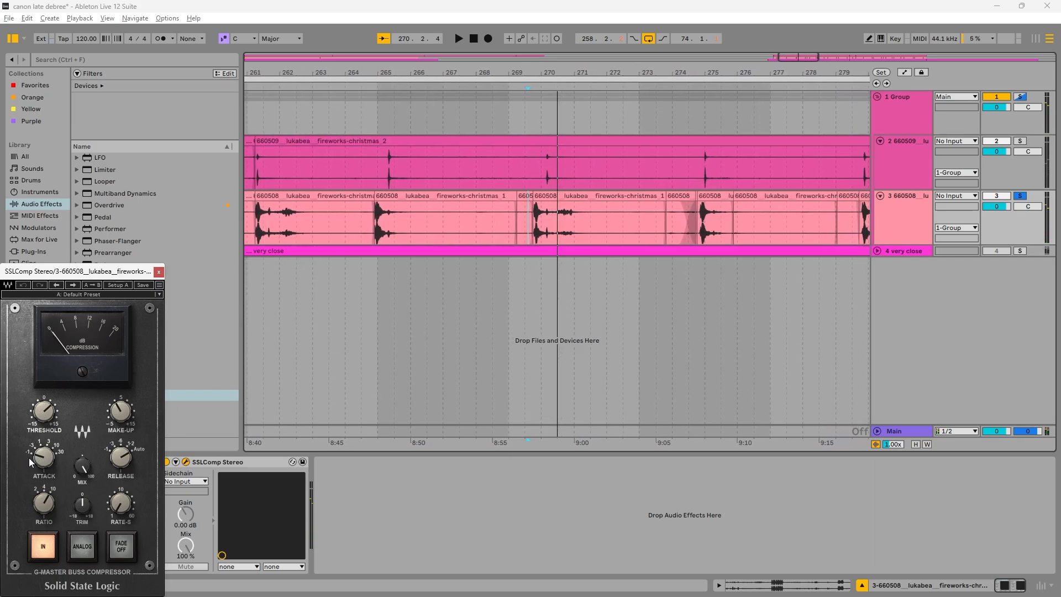
{"action": "key", "text": "space"}
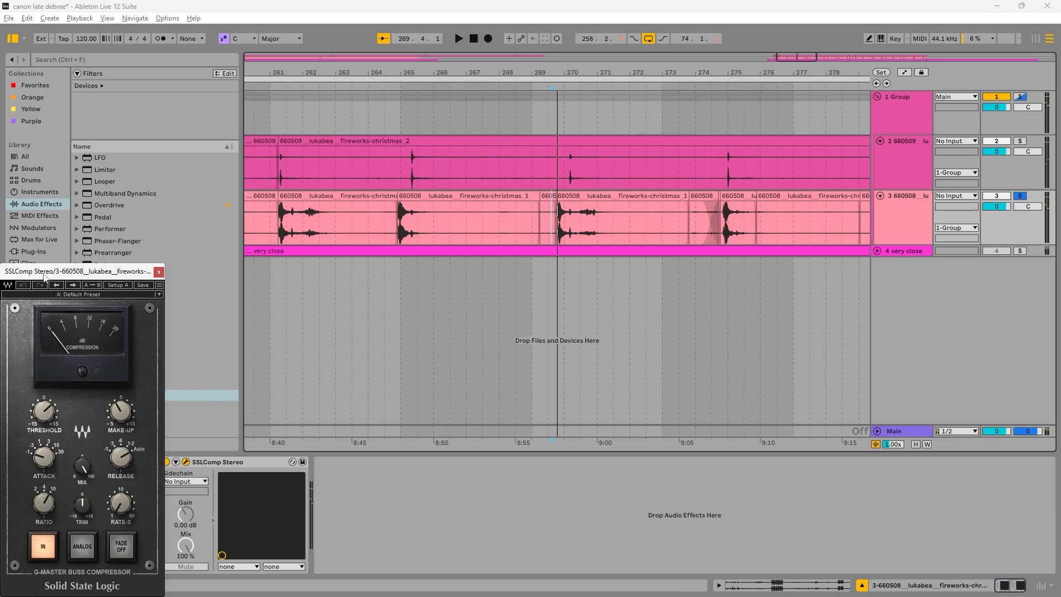
{"action": "left_click_drag", "start_coordinate": [46, 275], "coordinate": [190, 183]}
{"action": "left_click", "coordinate": [304, 184]}
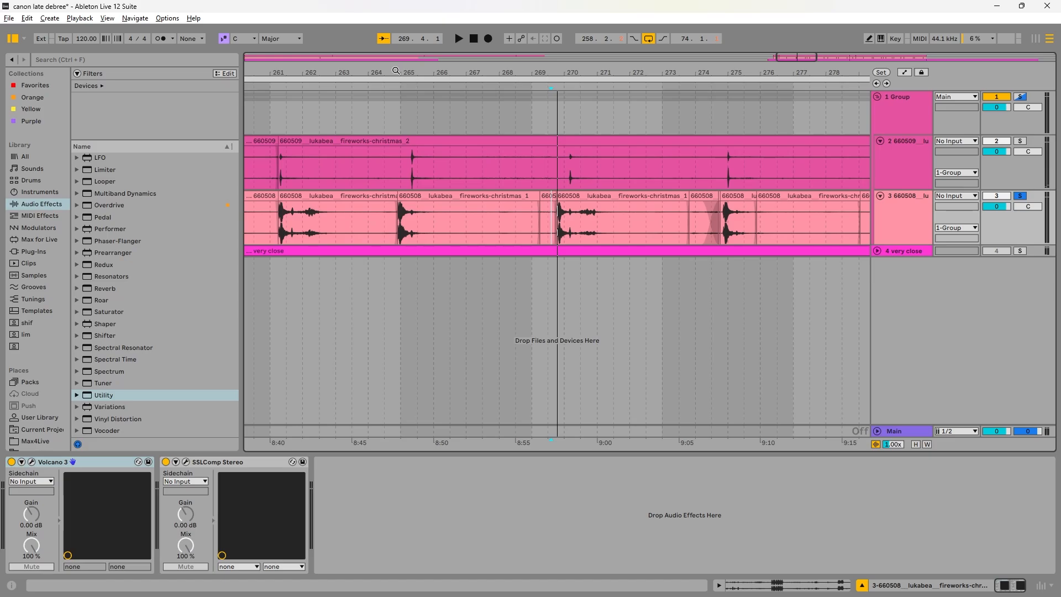
Step: Unsolo track 3 and play both fireworks layers together from the first clip at about bar 258
{"action": "left_click_drag", "start_coordinate": [395, 71], "coordinate": [413, 161]}
{"action": "left_click", "coordinate": [402, 231]}
{"action": "left_click_drag", "start_coordinate": [486, 75], "coordinate": [452, 73]}
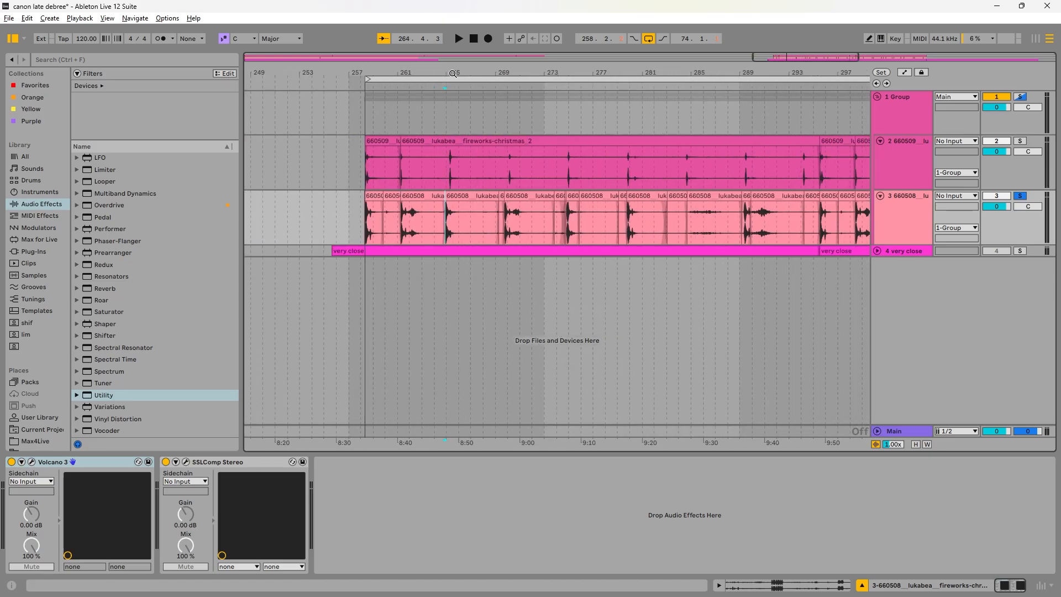
{"action": "left_click", "coordinate": [358, 118]}
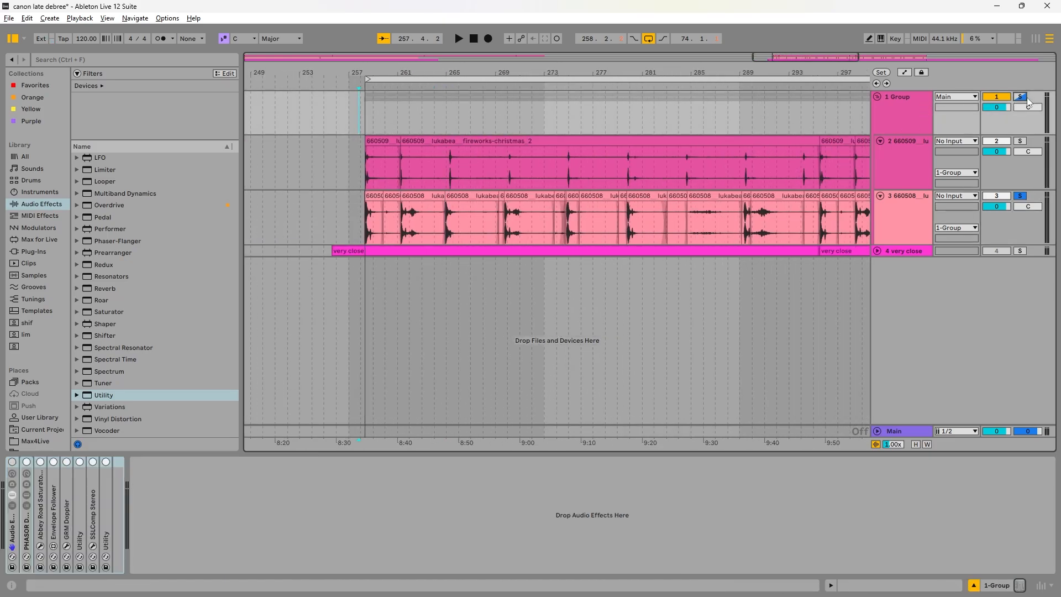
{"action": "left_click", "coordinate": [382, 140]}
{"action": "key", "text": "space"}
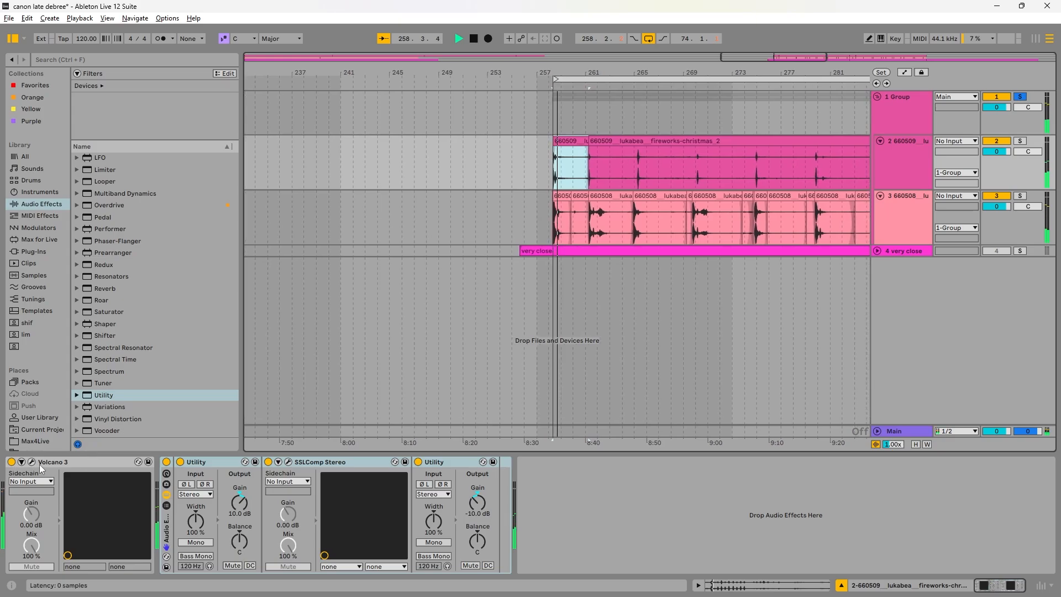
{"action": "key", "text": "space"}
Step: Turn on all devices in the effects chain of 1 Group
{"action": "left_click", "coordinate": [557, 107]}
{"action": "left_click", "coordinate": [67, 502]}
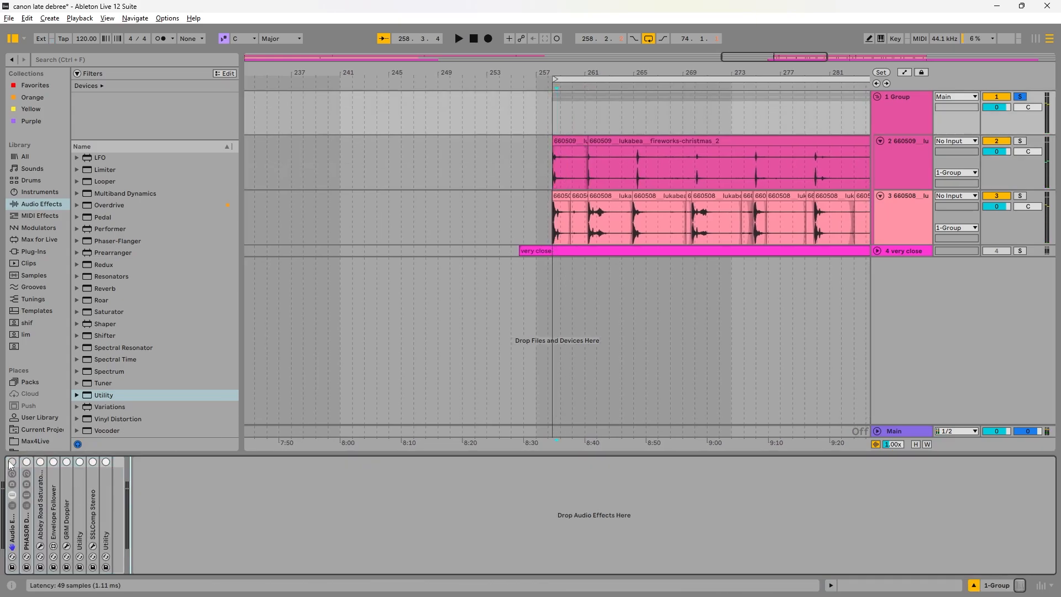
{"action": "left_click", "coordinate": [42, 532]}
{"action": "left_click", "coordinate": [106, 515], "text": "shift"}
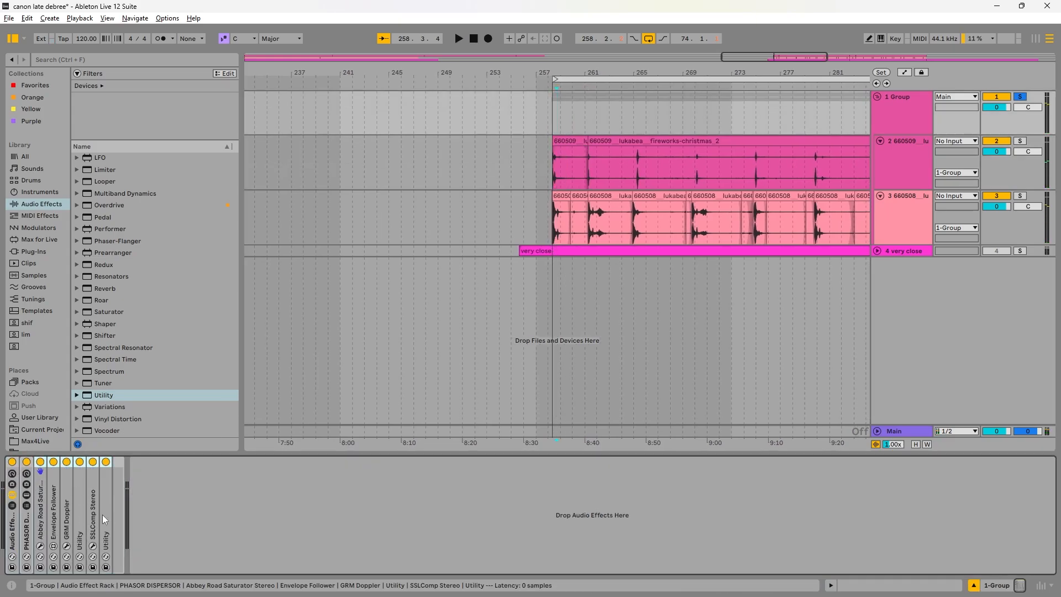
Step: Turn off the group's PHASOR DISPERSOR and the five devices from Envelope Follower through the last Utility
{"action": "left_click", "coordinate": [23, 531]}
{"action": "left_click", "coordinate": [54, 529]}
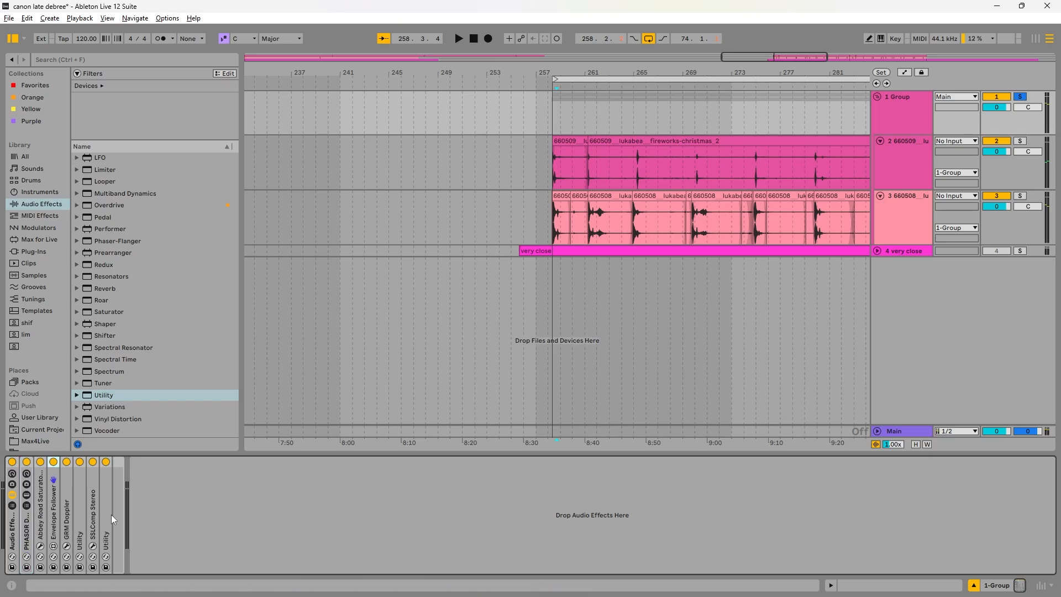
{"action": "left_click", "coordinate": [108, 514], "text": "shift"}
{"action": "left_click", "coordinate": [52, 462]}
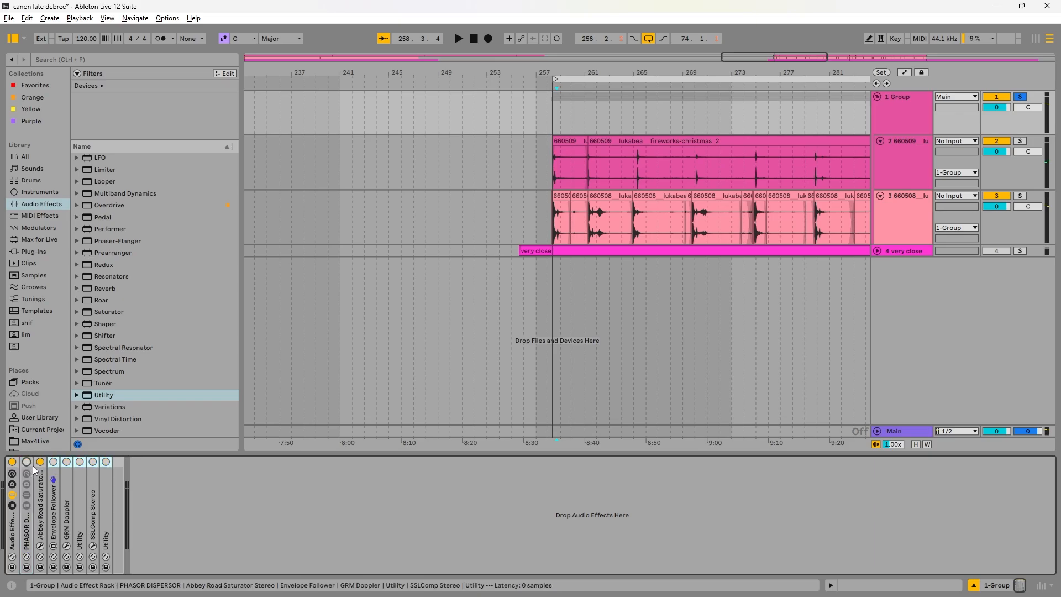
Step: Open the group's Abbey Road Saturator Stereo window and play the layers from about bars 258 and 264 through it
{"action": "double_click", "coordinate": [41, 538]}
{"action": "left_click", "coordinate": [60, 462]}
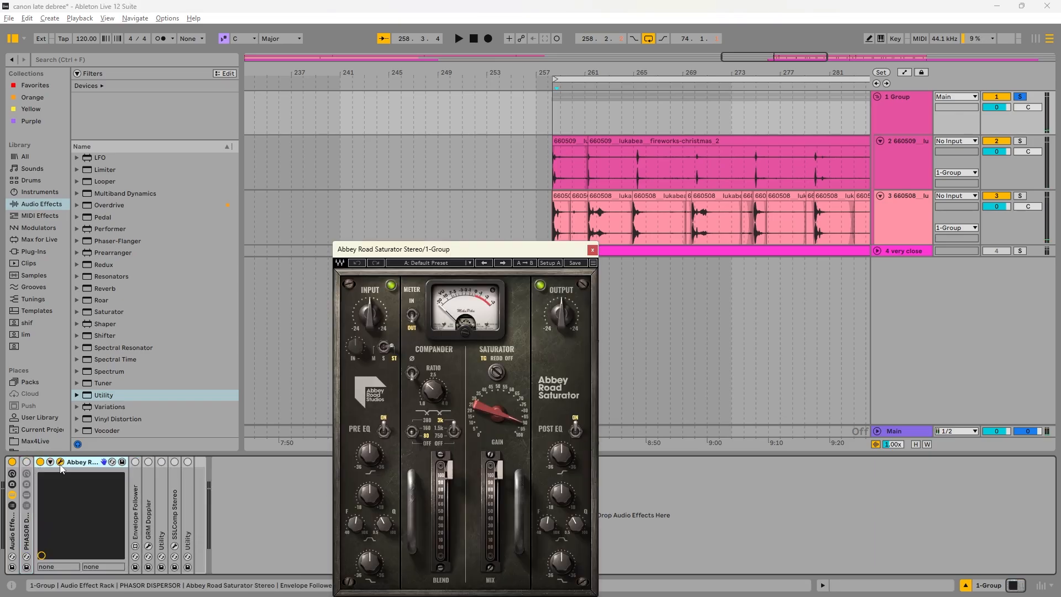
{"action": "key", "text": "space"}
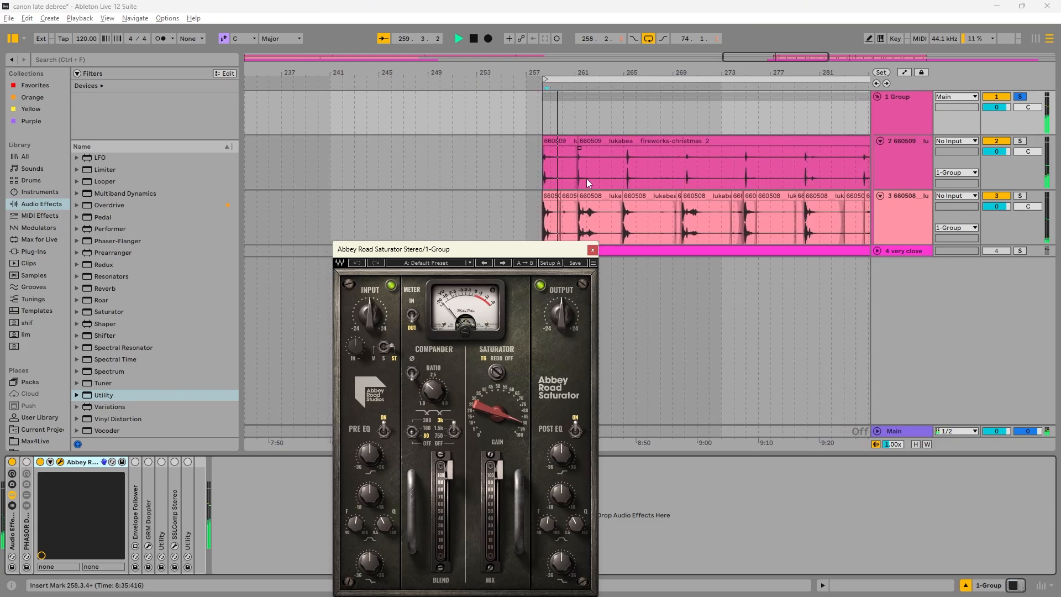
{"action": "left_click_drag", "start_coordinate": [468, 254], "coordinate": [351, 118]}
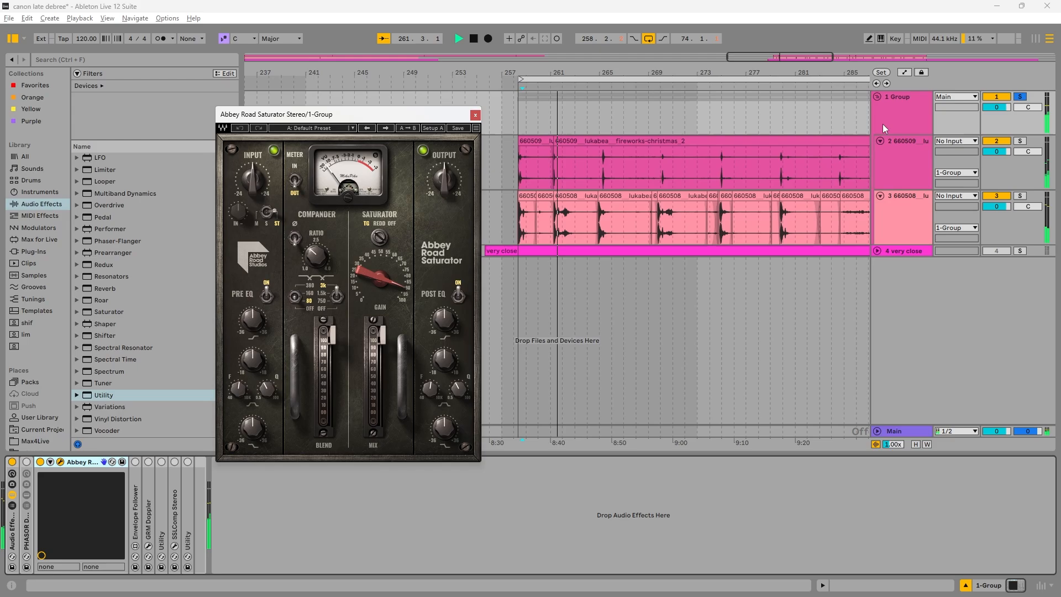
{"action": "key", "text": "space"}
{"action": "left_click", "coordinate": [593, 175]}
{"action": "key", "text": "space"}
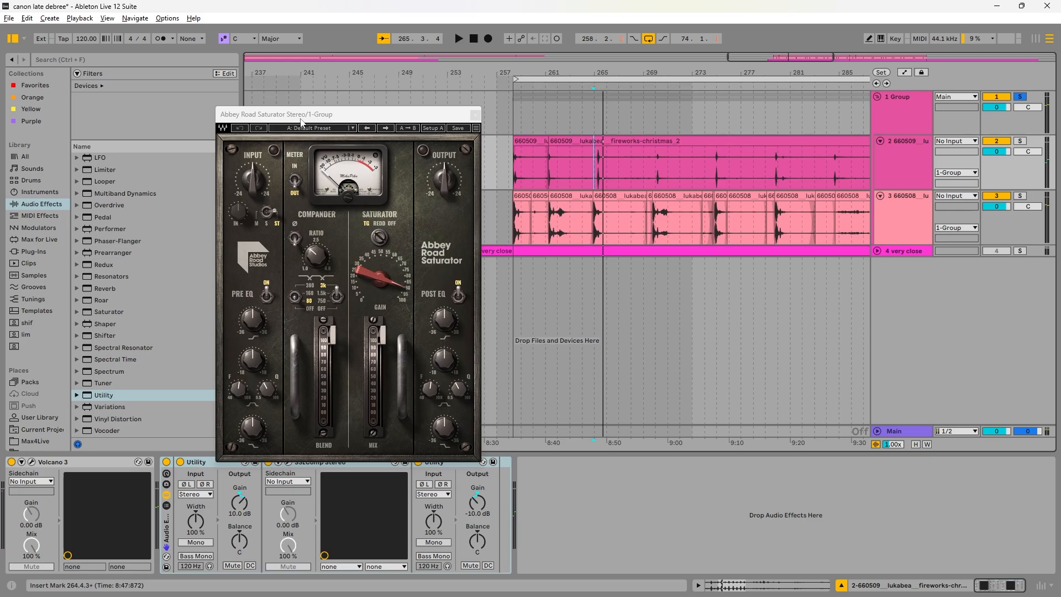
Step: Turn off track 2's Audio Effect Rack and track 3's SSLComp Stereo, and play the layers without that compression
{"action": "left_click_drag", "start_coordinate": [301, 121], "coordinate": [818, 132]}
{"action": "left_click", "coordinate": [577, 102]}
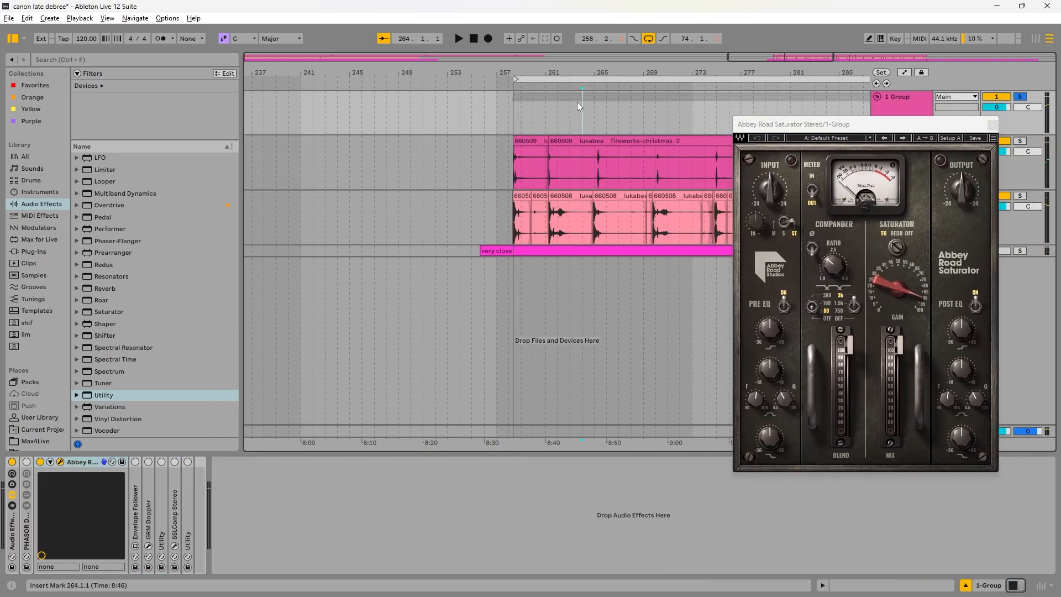
{"action": "left_click", "coordinate": [578, 167]}
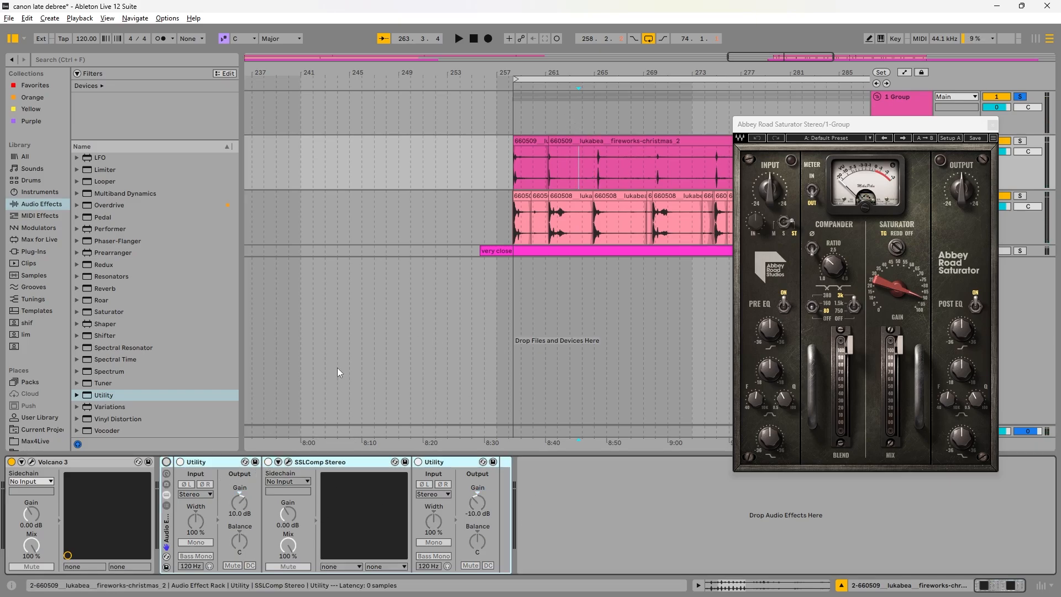
{"action": "left_click", "coordinate": [552, 232]}
{"action": "left_click", "coordinate": [166, 461]}
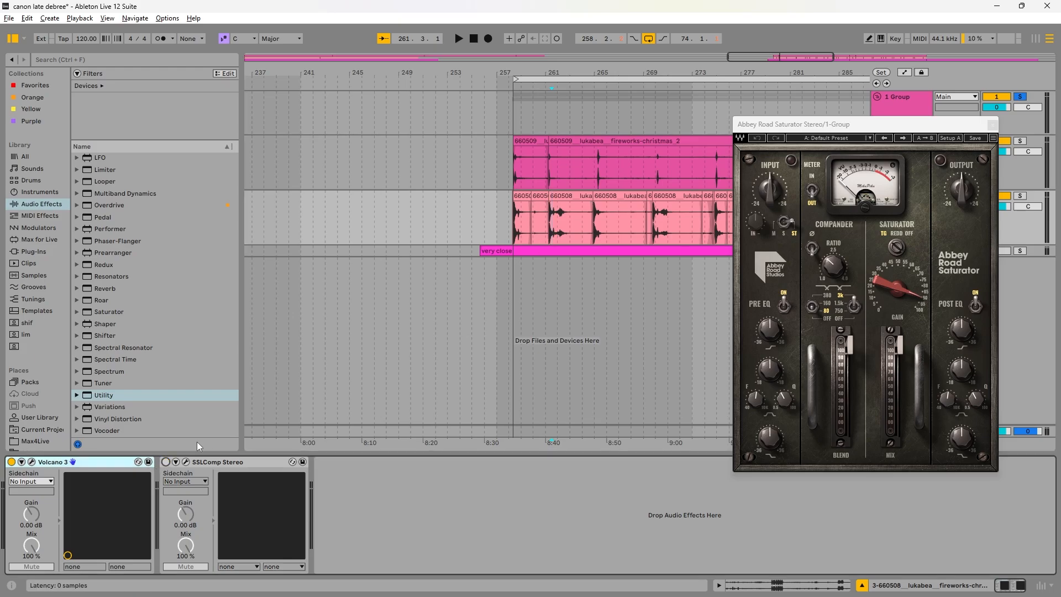
{"action": "left_click", "coordinate": [549, 164]}
{"action": "key", "text": "space"}
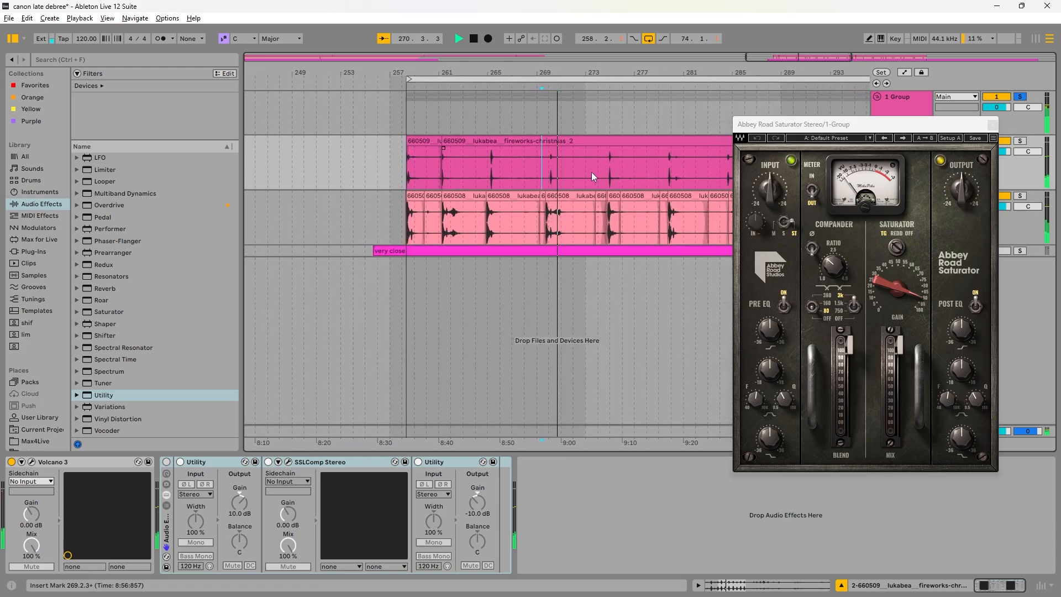
{"action": "key", "text": "space"}
Step: Turn track 3's SSLComp Stereo and track 2's Audio Effect Rack back on, and play from about bar 274
{"action": "left_click", "coordinate": [471, 226]}
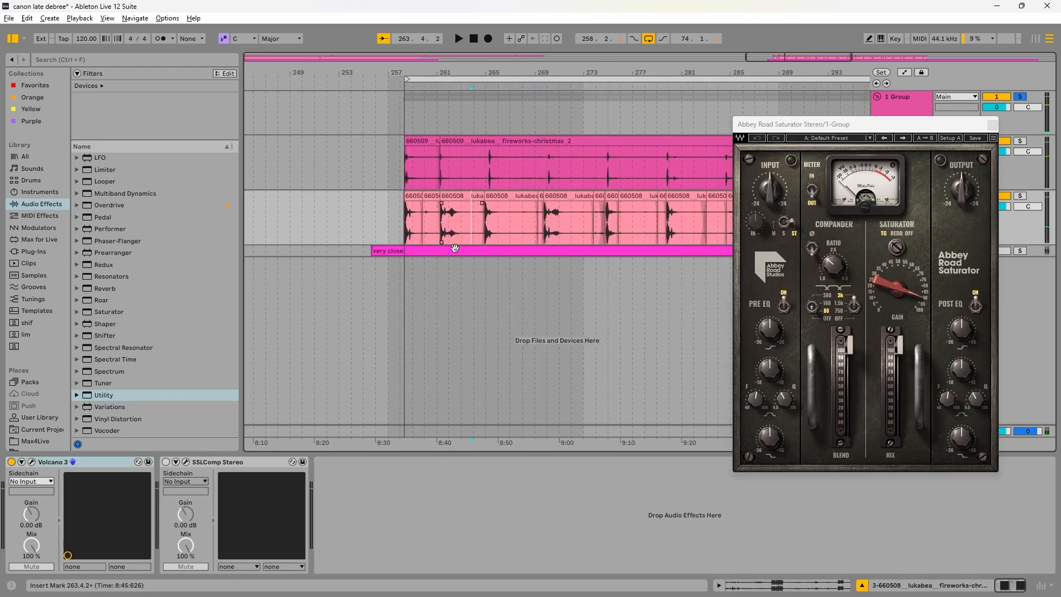
{"action": "left_click", "coordinate": [166, 462]}
{"action": "left_click", "coordinate": [539, 173]}
{"action": "key", "text": "space"}
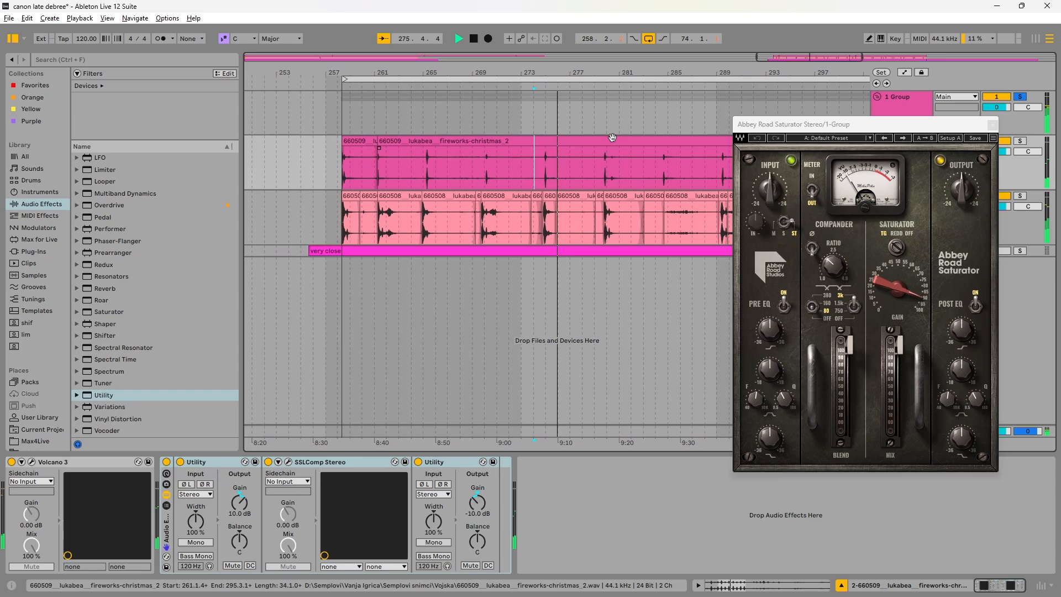
Step: Close the Abbey Road Saturator window, and turn on and expand the PHASOR DISPERSOR rack in the group's effects chain
{"action": "left_click_drag", "start_coordinate": [968, 131], "coordinate": [858, 139]}
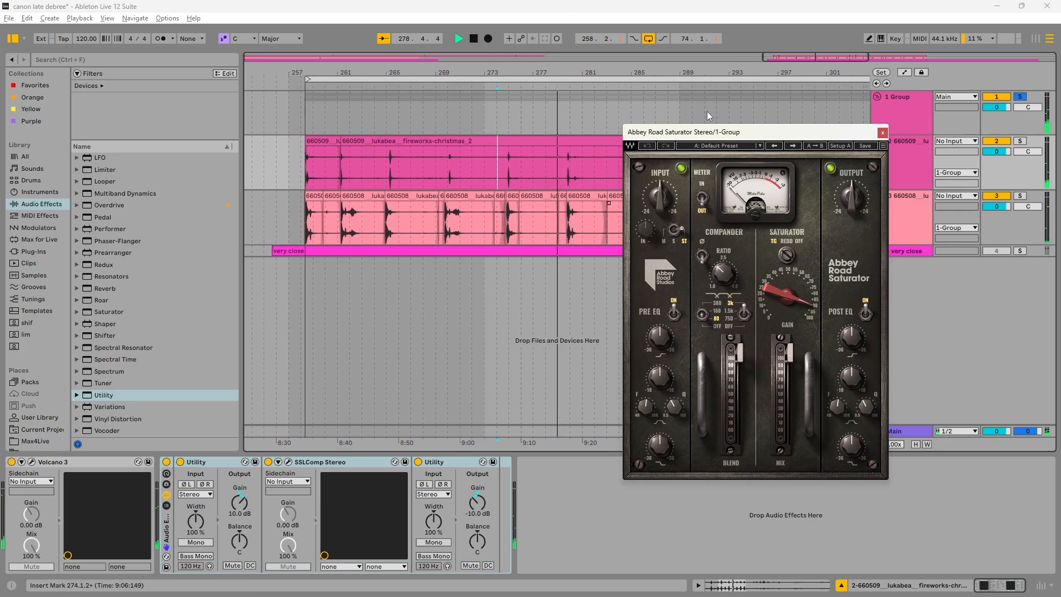
{"action": "left_click_drag", "start_coordinate": [805, 131], "coordinate": [699, 124]}
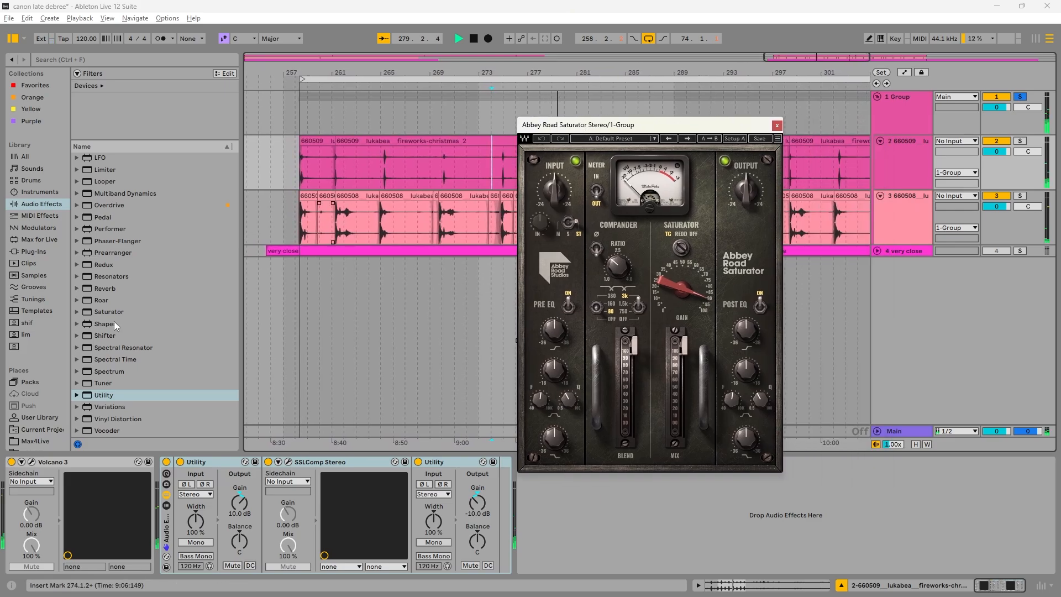
{"action": "left_click", "coordinate": [777, 125]}
{"action": "left_click", "coordinate": [898, 127]}
{"action": "left_click", "coordinate": [347, 510]}
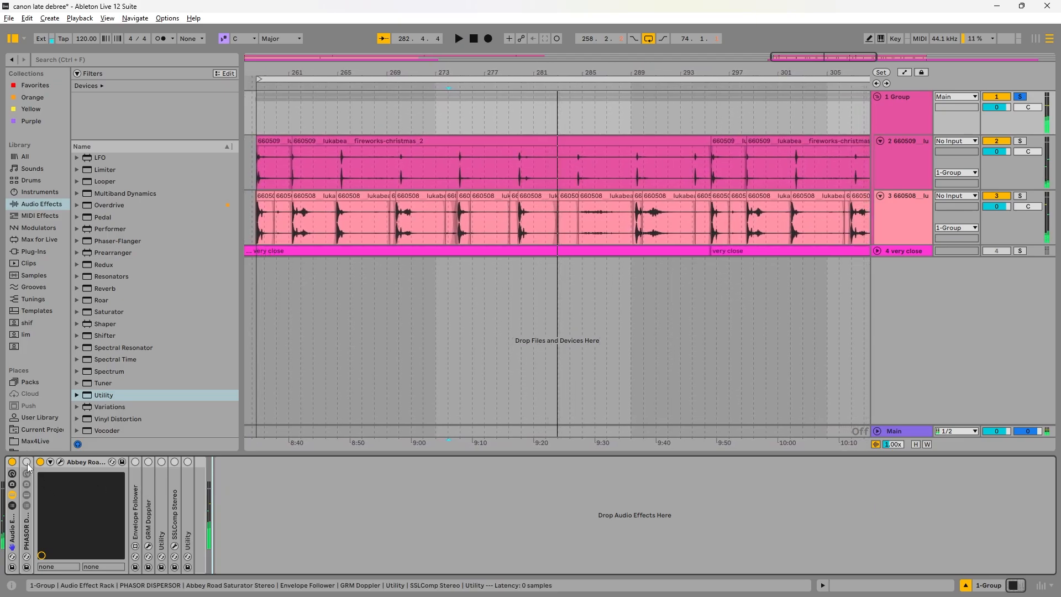
{"action": "double_click", "coordinate": [27, 532]}
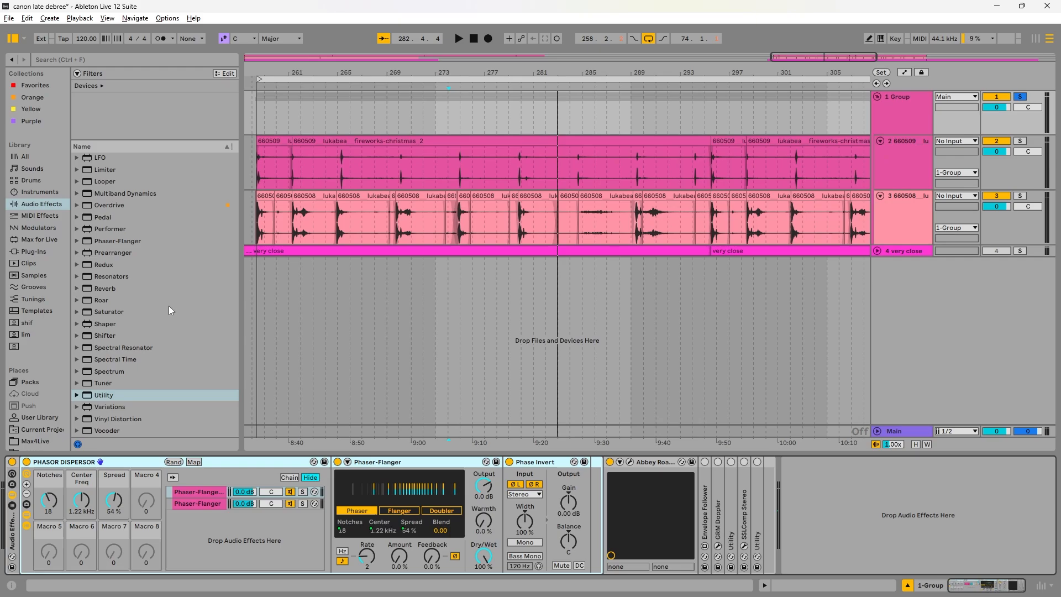
Step: Play the layered bursts from about bars 258, 261 and 289 to hear the group's PHASOR DISPERSOR
{"action": "mouse_move", "coordinate": [366, 76]}
{"action": "left_mouse_down"}
{"action": "mouse_move", "coordinate": [369, 105]}
{"action": "mouse_move", "coordinate": [362, 74]}
{"action": "left_mouse_up"}
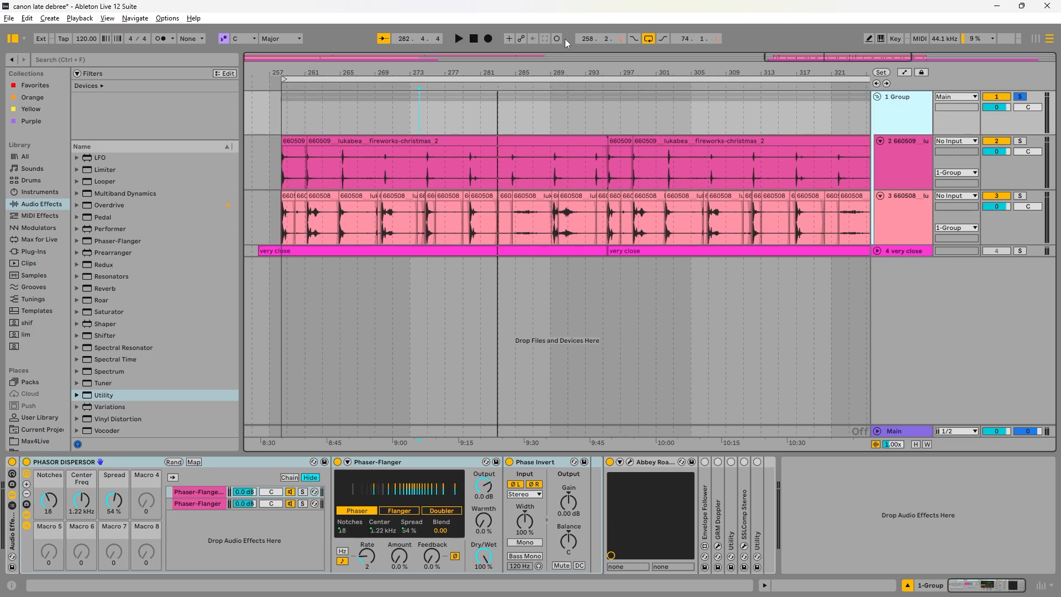
{"action": "left_click_drag", "start_coordinate": [516, 70], "coordinate": [520, 164]}
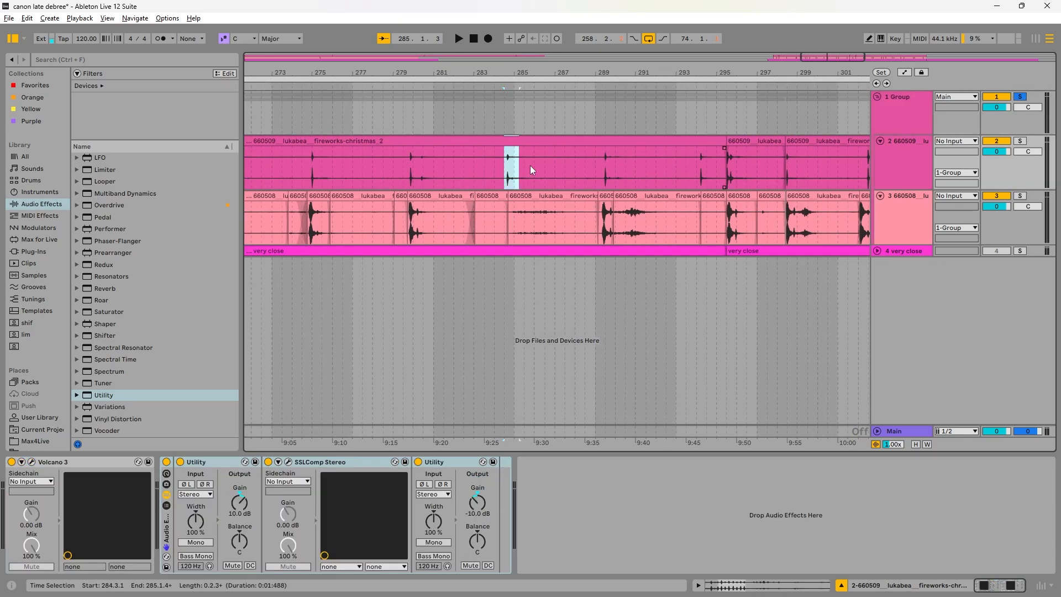
{"action": "left_click", "coordinate": [679, 111]}
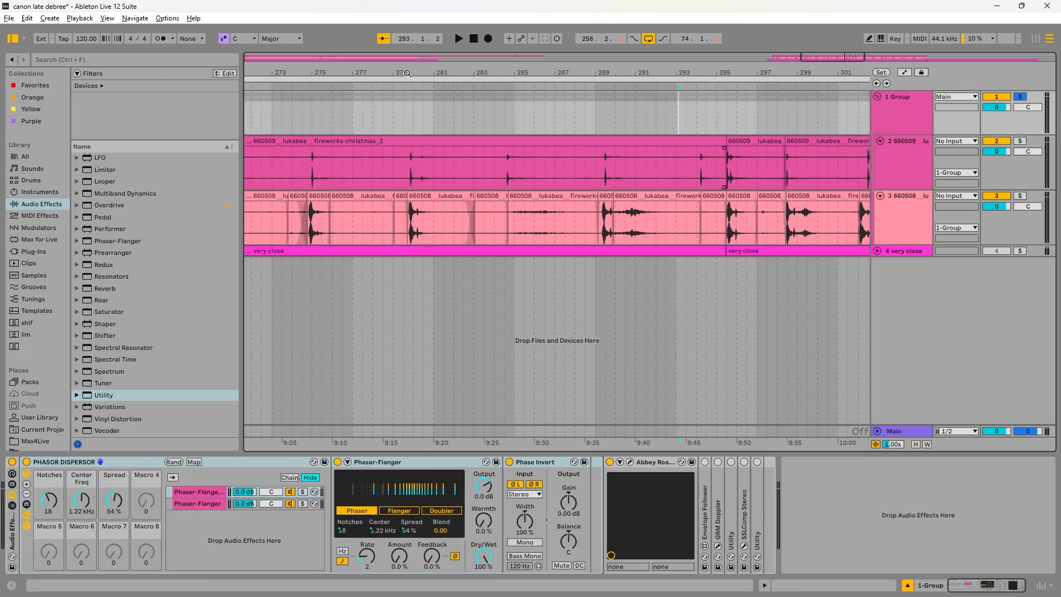
{"action": "left_click_drag", "start_coordinate": [407, 73], "coordinate": [454, 107]}
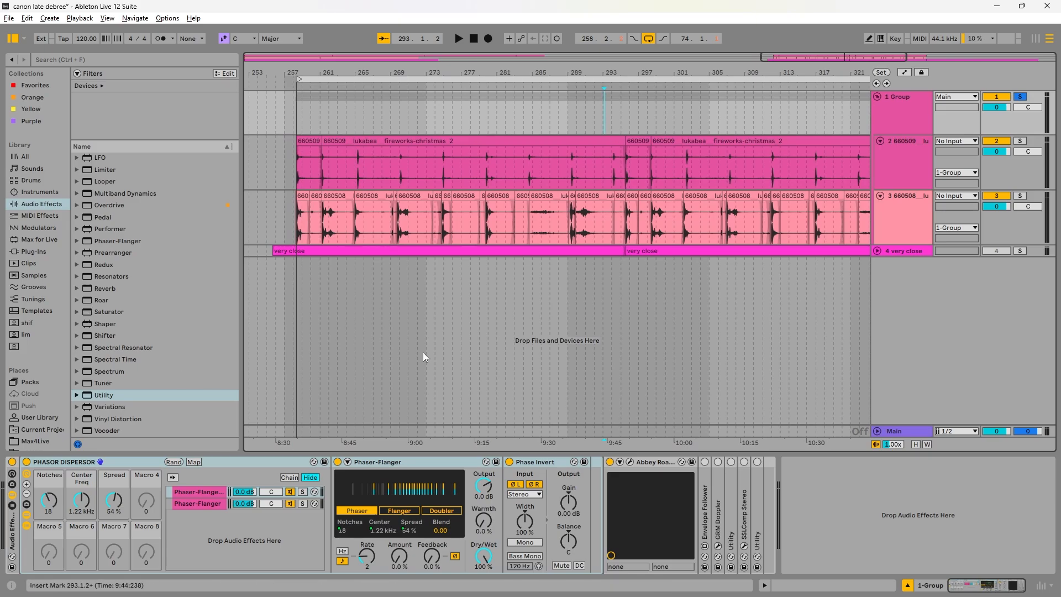
{"action": "left_click", "coordinate": [310, 140]}
{"action": "key", "text": "space"}
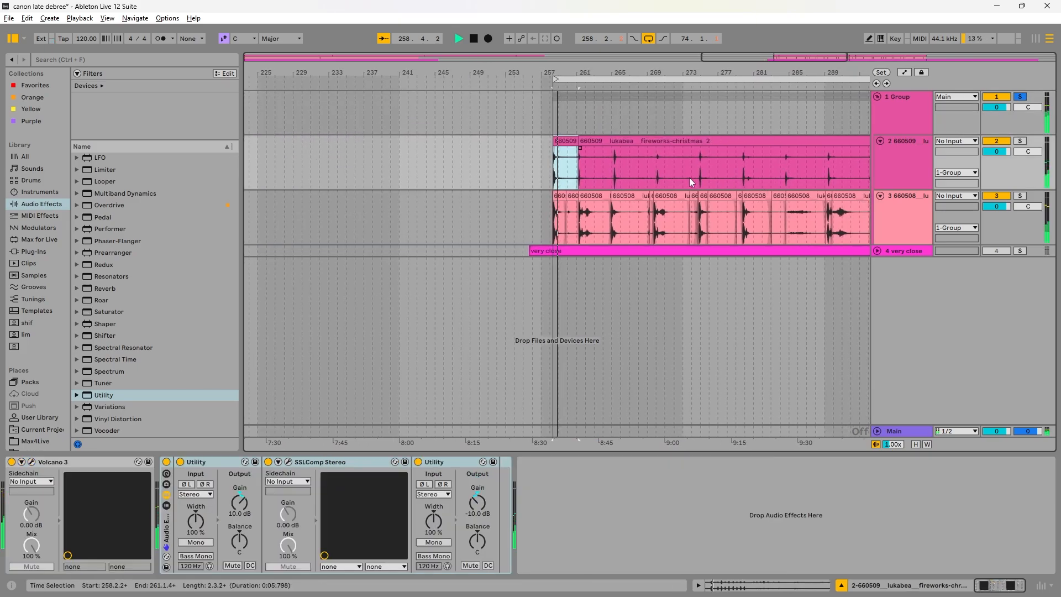
{"action": "left_click", "coordinate": [572, 177]}
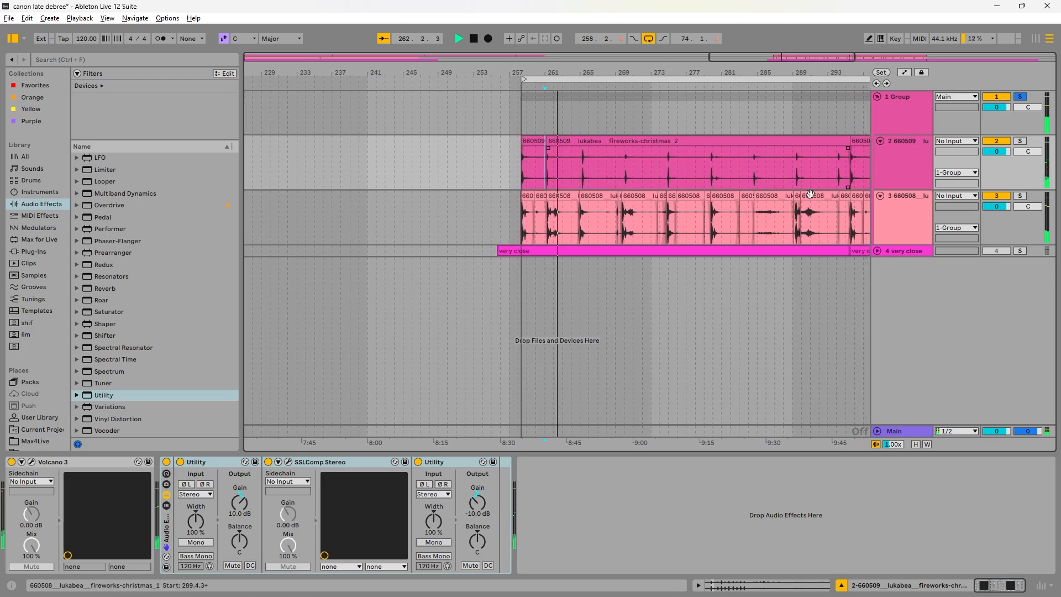
{"action": "key", "text": "space"}
{"action": "left_click", "coordinate": [795, 174]}
{"action": "key", "text": "space"}
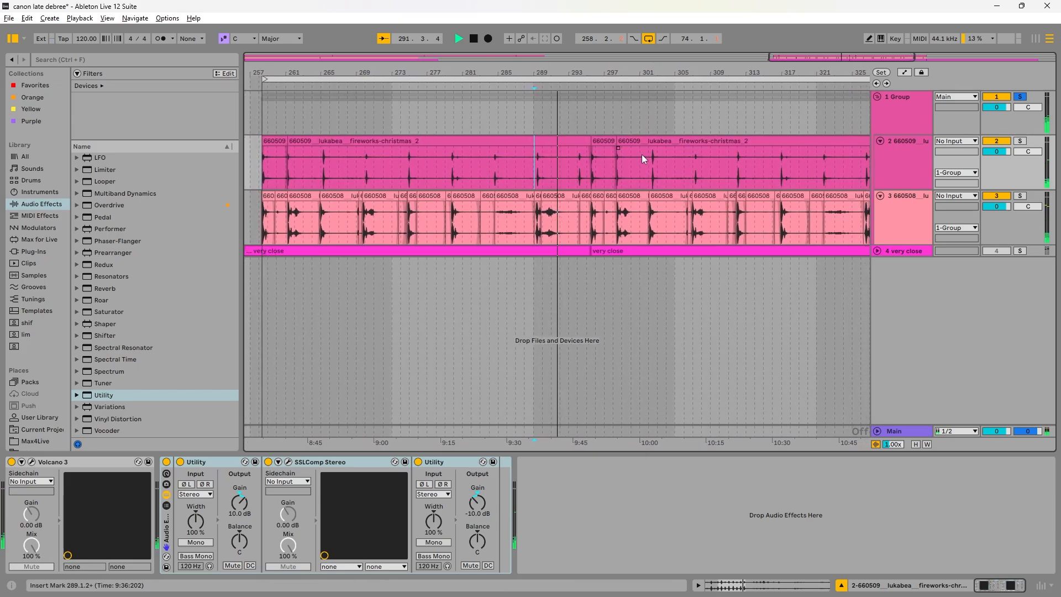
{"action": "key", "text": "space"}
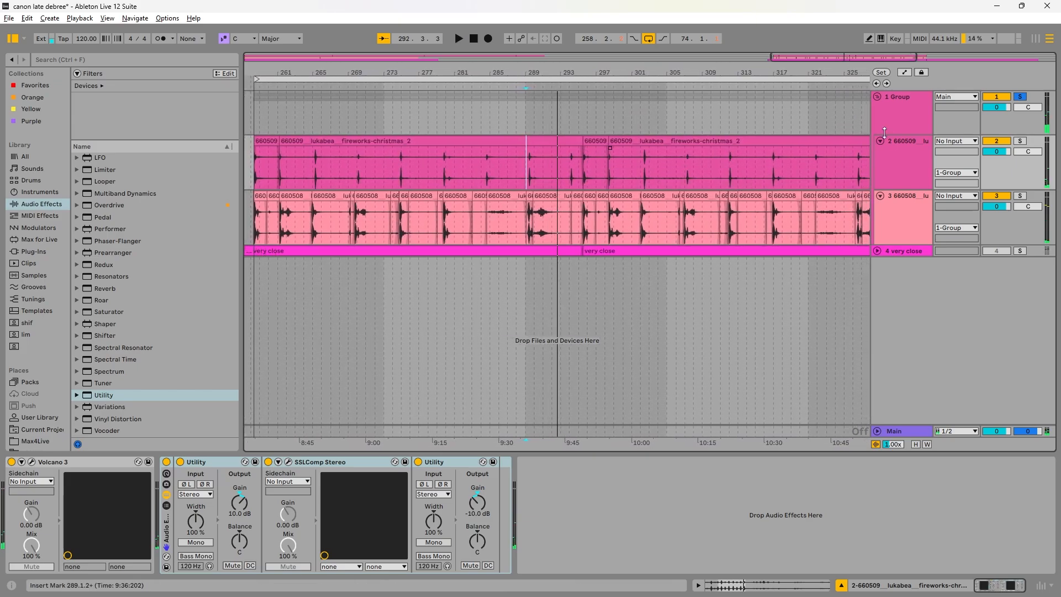
Step: In the group's chain, collapse the PHASOR DISPERSOR, turn on the Envelope Follower and expand GRM Doppler
{"action": "key", "text": "Up"}
{"action": "left_click", "coordinate": [631, 480]}
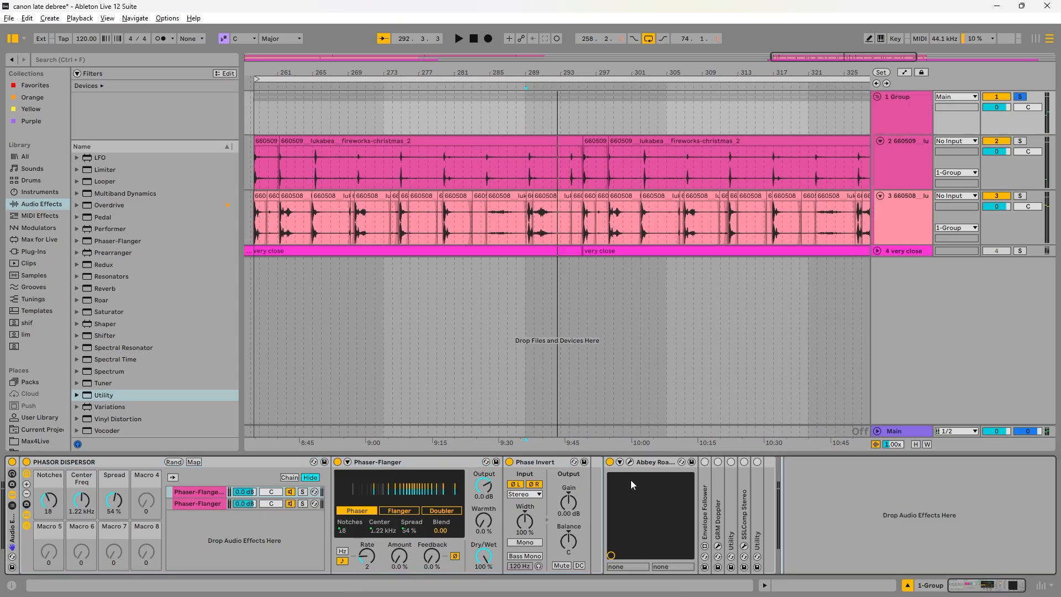
{"action": "double_click", "coordinate": [91, 461]}
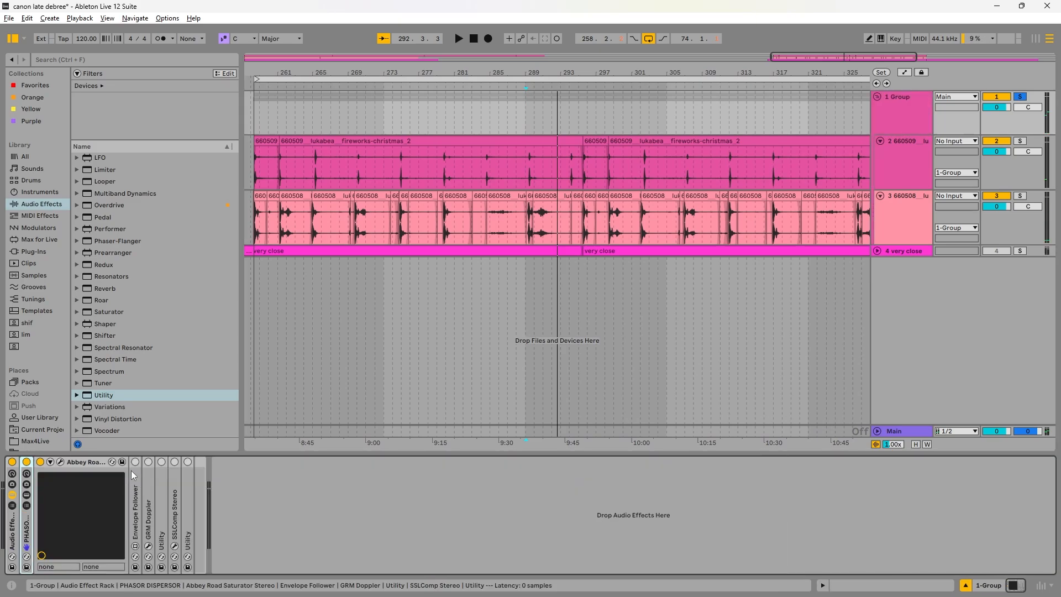
{"action": "double_click", "coordinate": [147, 480]}
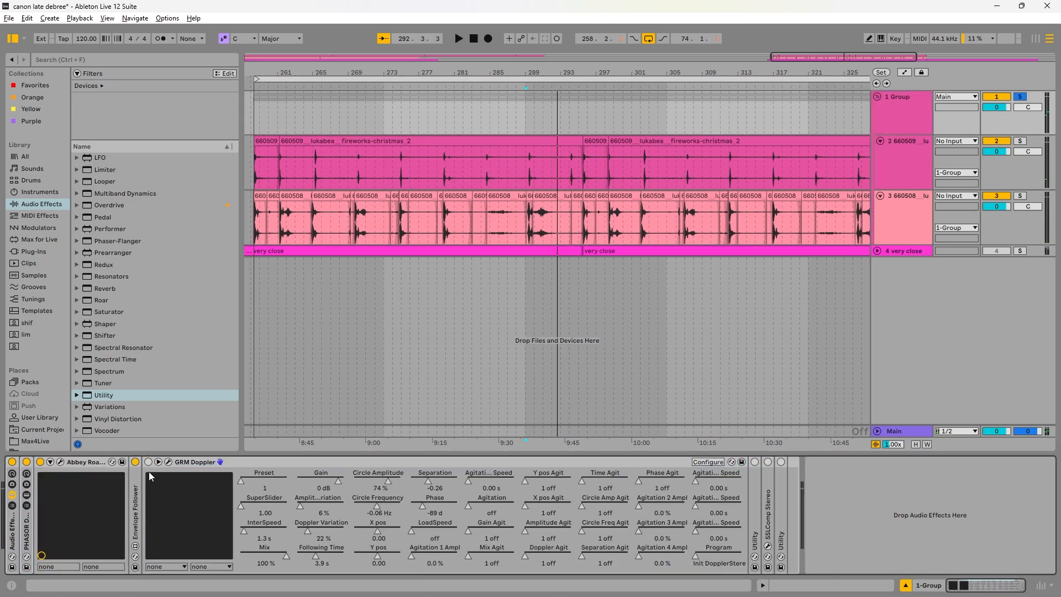
Step: Turn on GRM Doppler, open its window and play the group from bar 289 with the Envelope Follower expanded
{"action": "left_click", "coordinate": [168, 462]}
{"action": "key", "text": "space"}
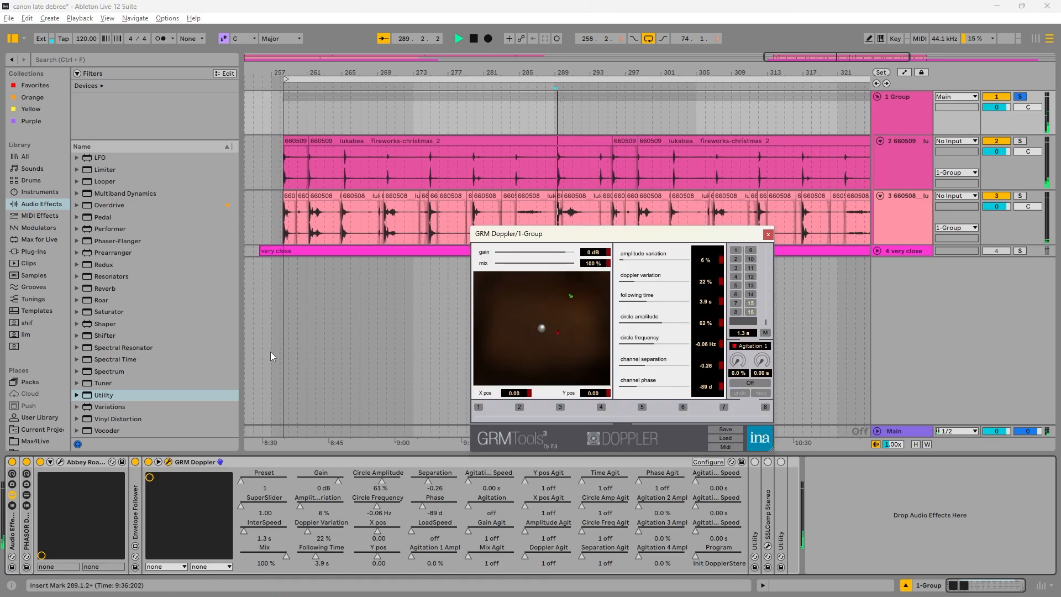
{"action": "double_click", "coordinate": [139, 475]}
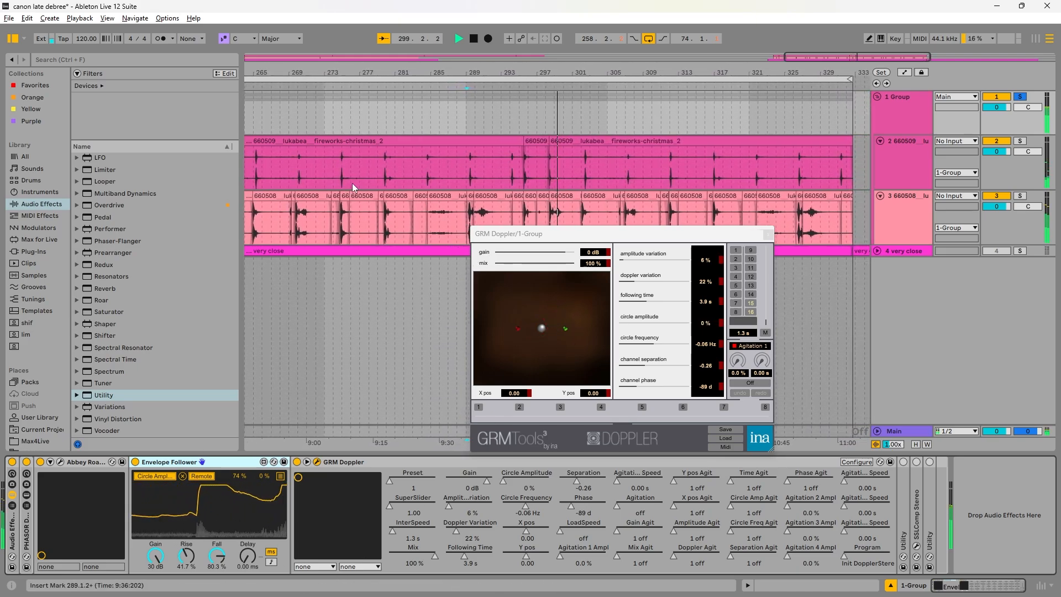
{"action": "key", "text": "space"}
{"action": "mouse_move", "coordinate": [564, 584]}
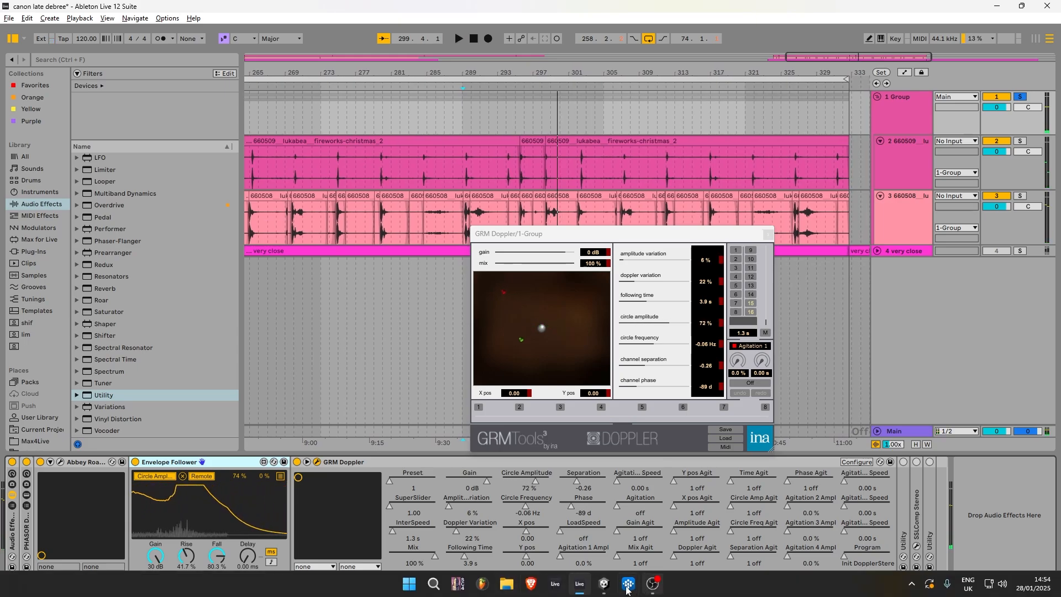
Step: Switch to Wwise, open the thunder long impact sound in the Canons container and move the Soundcaster away from its waveform
{"action": "left_click", "coordinate": [654, 587]}
{"action": "left_click", "coordinate": [654, 587]}
{"action": "left_click", "coordinate": [605, 586]}
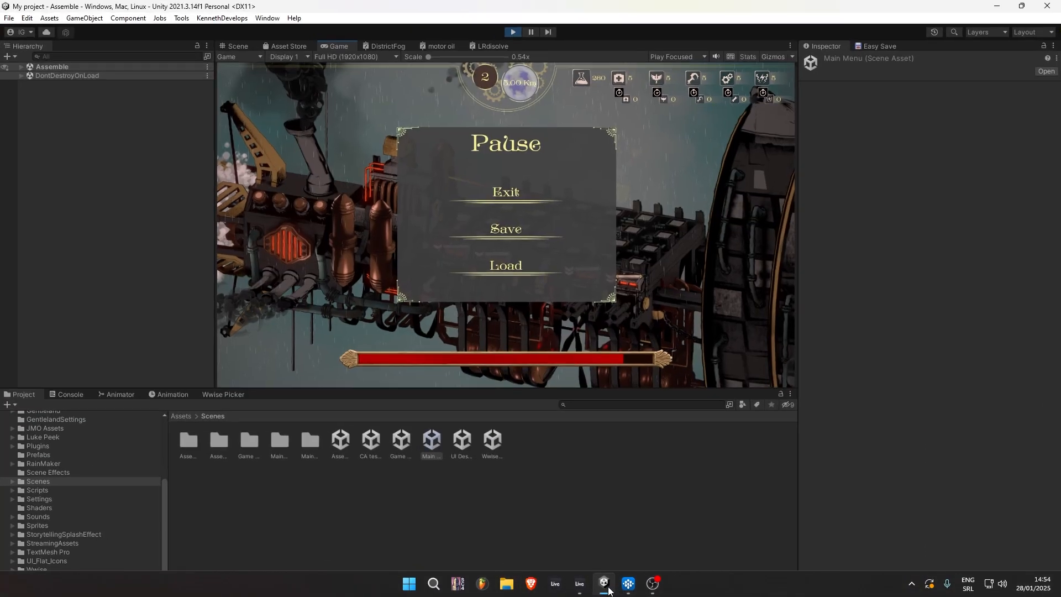
{"action": "left_click", "coordinate": [629, 585]}
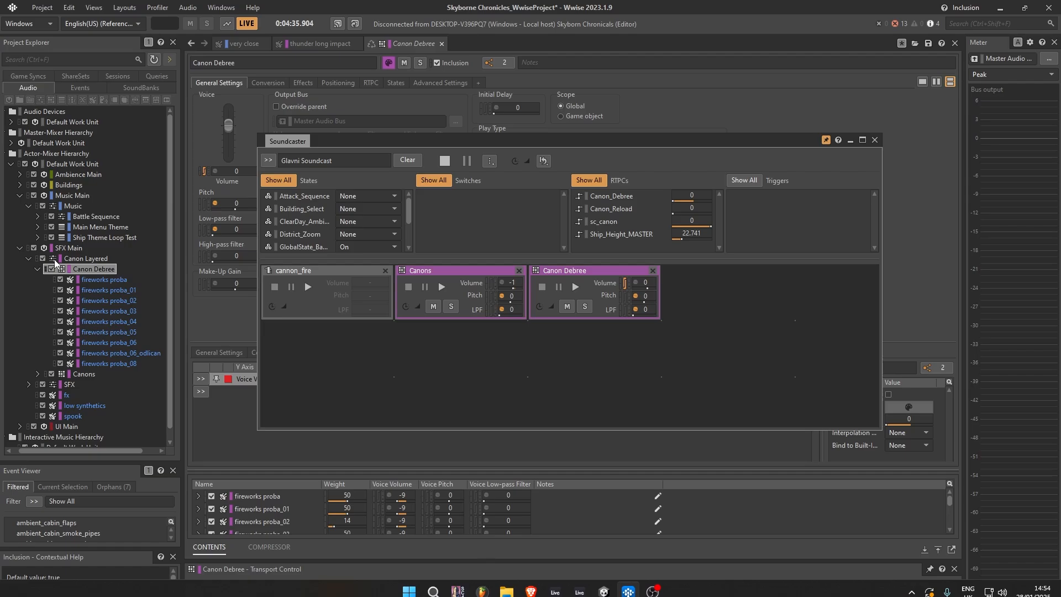
{"action": "left_click", "coordinate": [37, 269]}
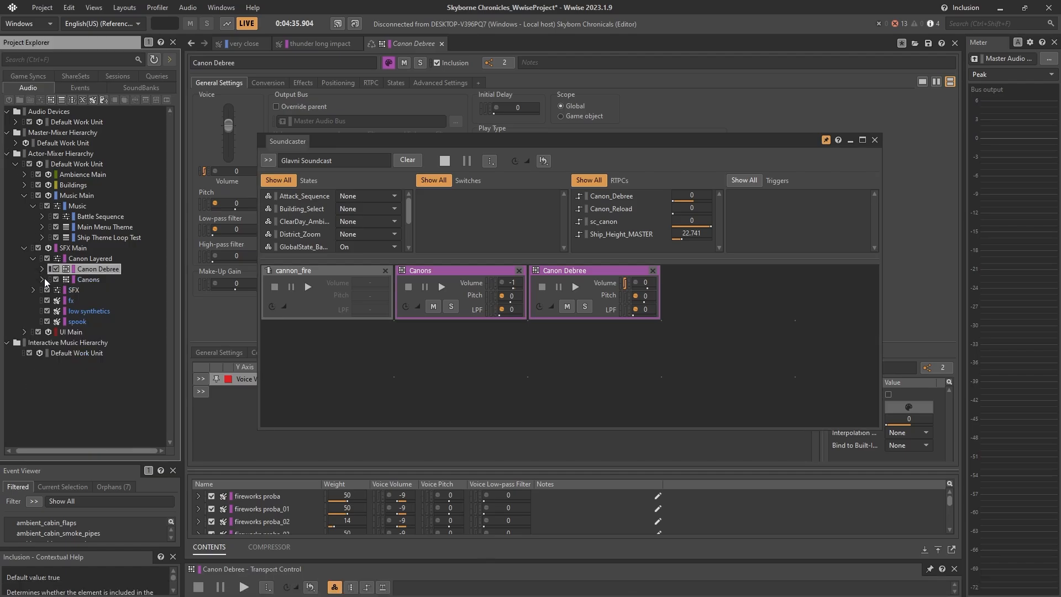
{"action": "left_click", "coordinate": [42, 279]}
{"action": "left_click", "coordinate": [98, 289]}
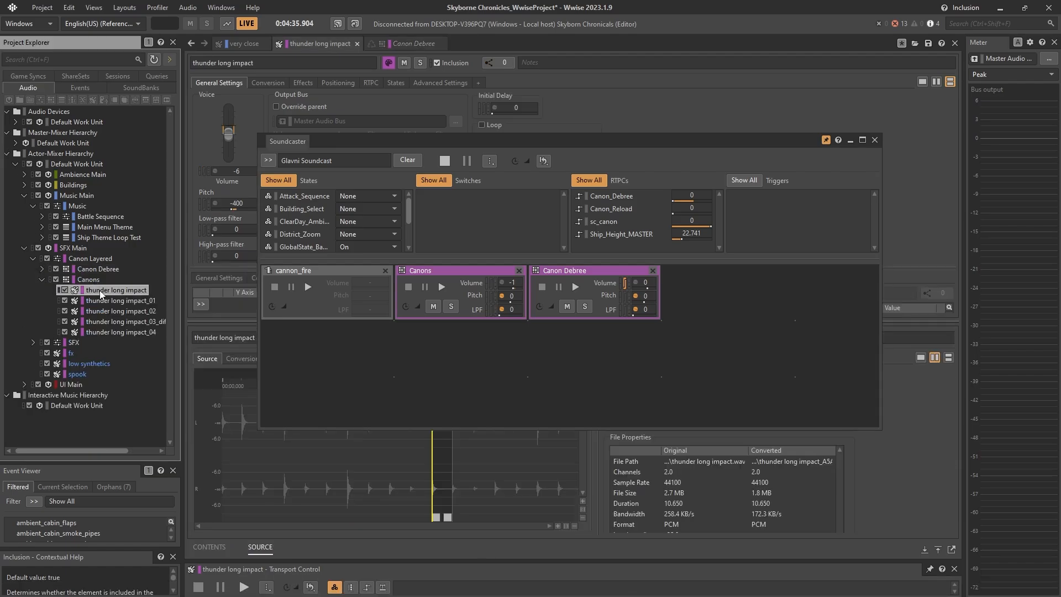
{"action": "left_click_drag", "start_coordinate": [488, 140], "coordinate": [770, 80]}
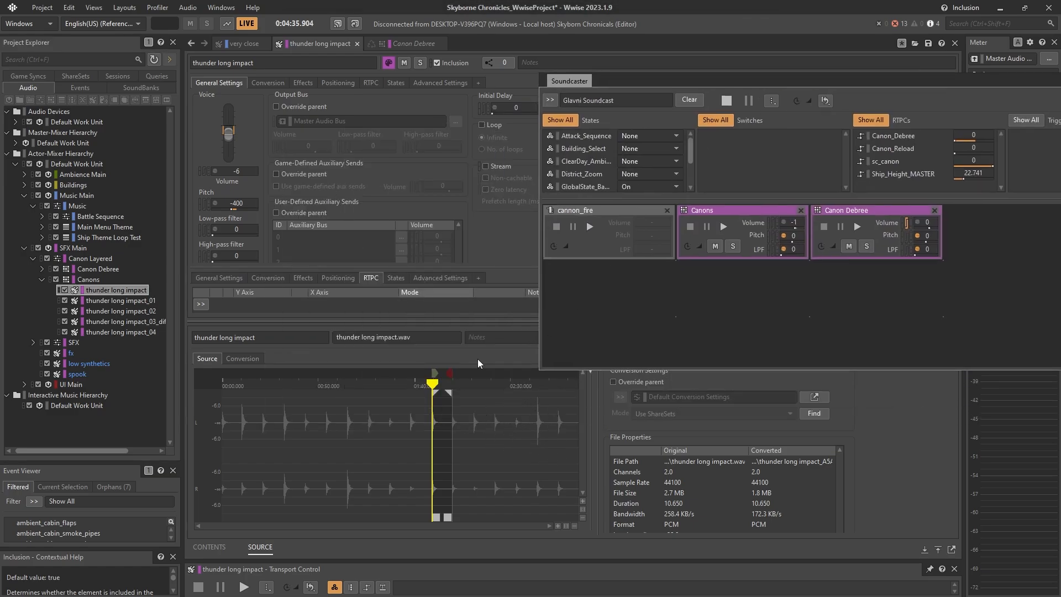
Step: Return to Ableton Live, move the GRM Doppler window aside and play the layered bursts from about bars 302 and 307
{"action": "left_click", "coordinate": [1001, 8]}
{"action": "left_click_drag", "start_coordinate": [598, 236], "coordinate": [415, 222]}
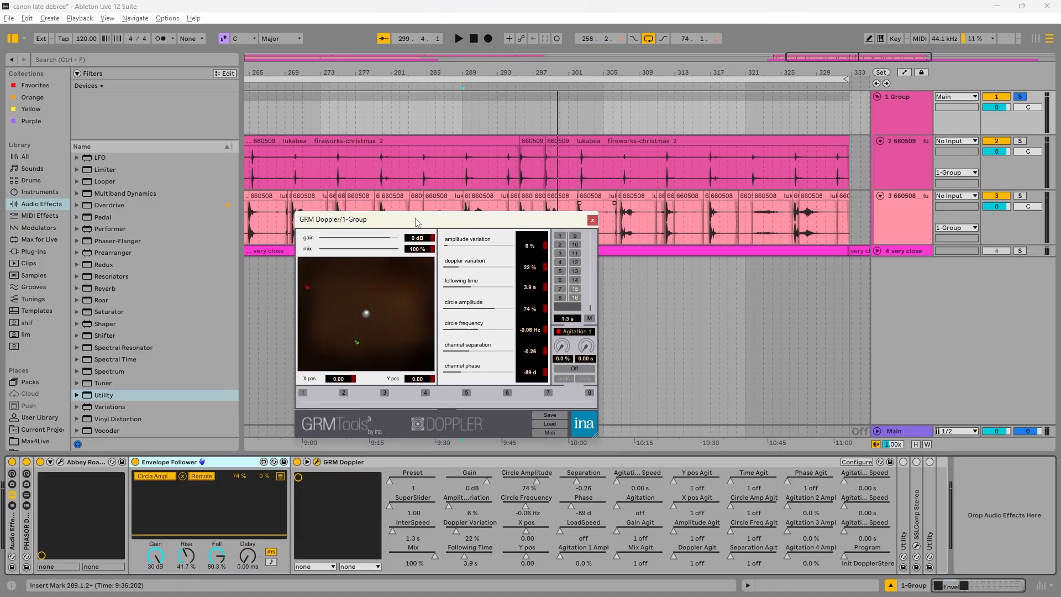
{"action": "left_click", "coordinate": [580, 170]}
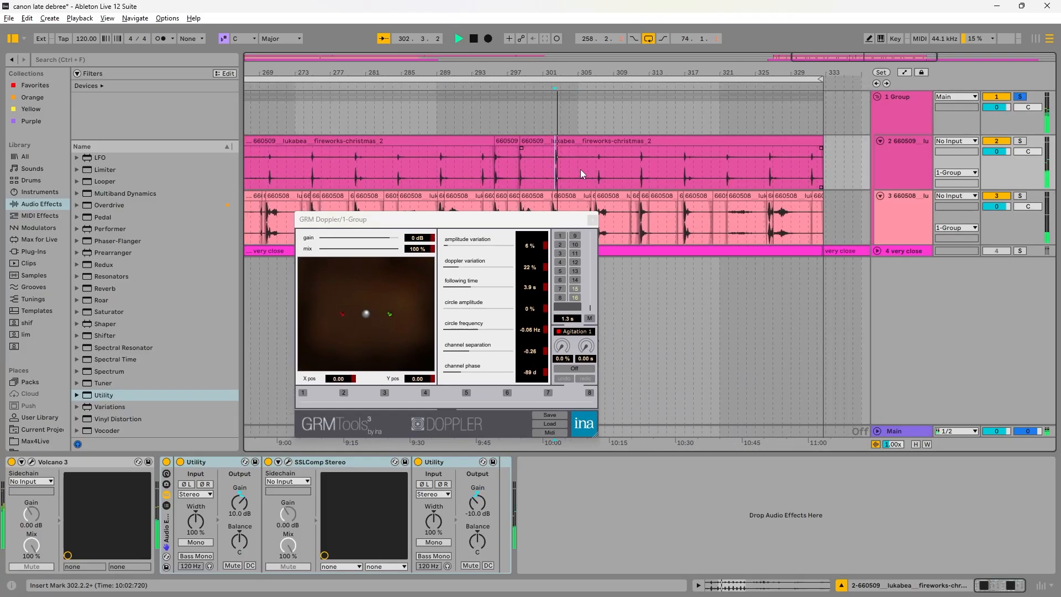
{"action": "left_click", "coordinate": [592, 169]}
{"action": "key", "text": "space"}
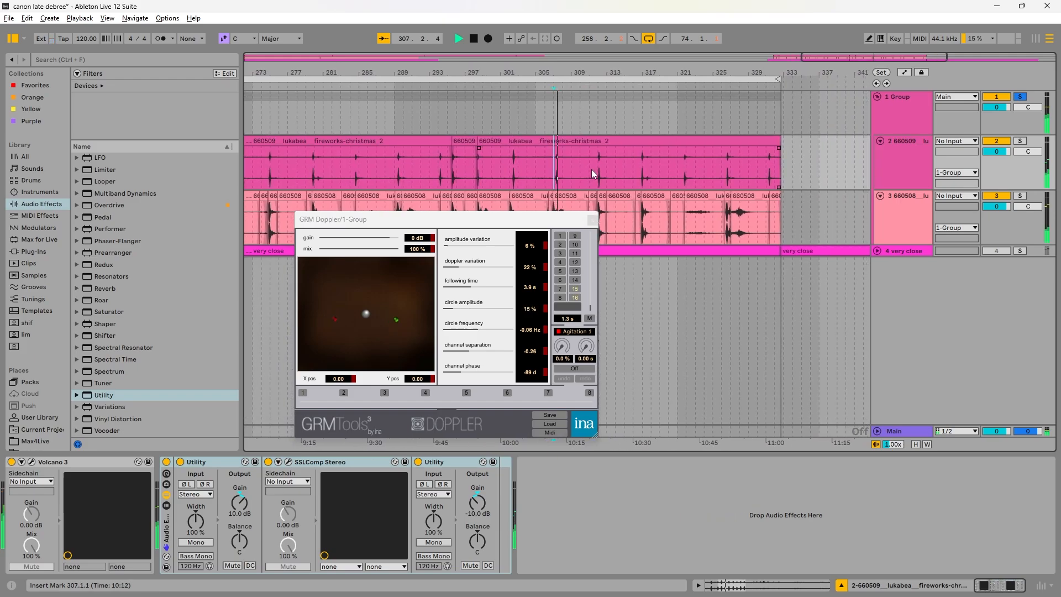
Step: Close the GRM Doppler window, collapse the device in the group's chain and play the group from bar 307
{"action": "left_click", "coordinate": [591, 221]}
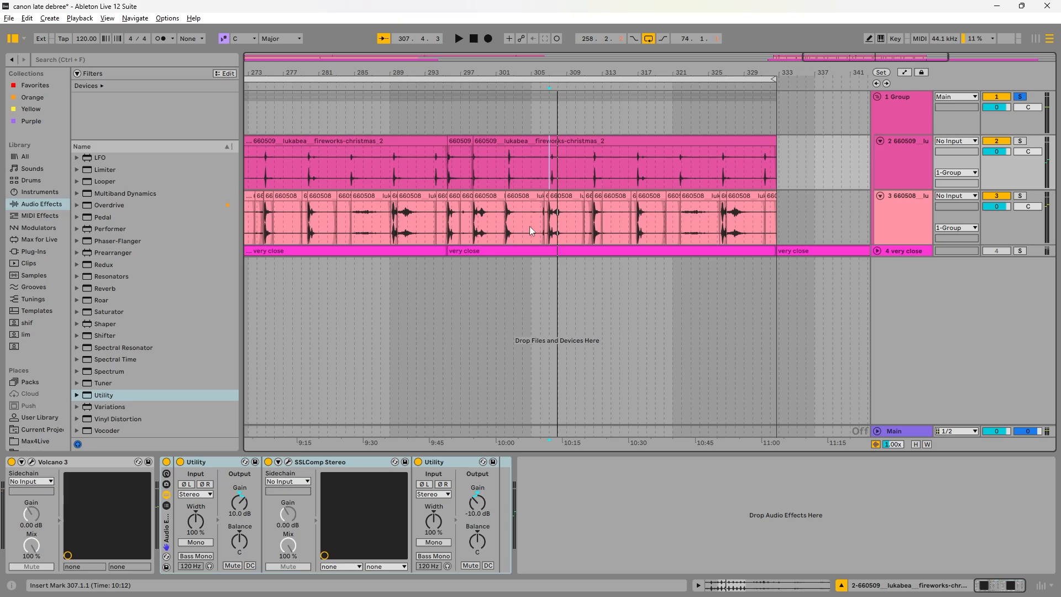
{"action": "left_click", "coordinate": [903, 122]}
{"action": "double_click", "coordinate": [373, 462]}
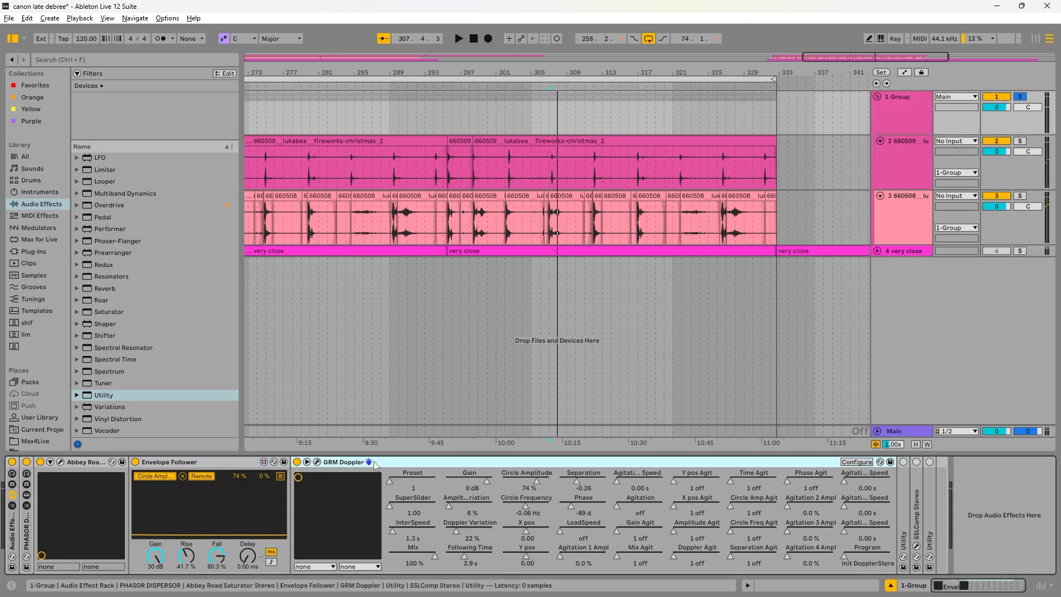
{"action": "key", "text": "space"}
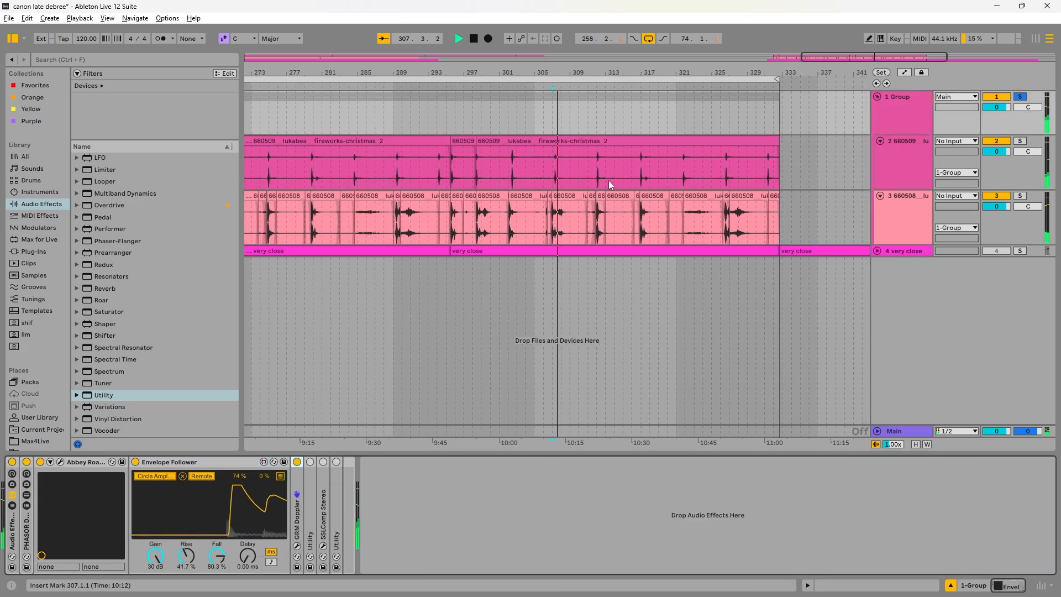
Step: Play the bursts up to about bar 312 and examine the Envelope Follower's response in the group's chain
{"action": "left_click_drag", "start_coordinate": [449, 73], "coordinate": [313, 303]}
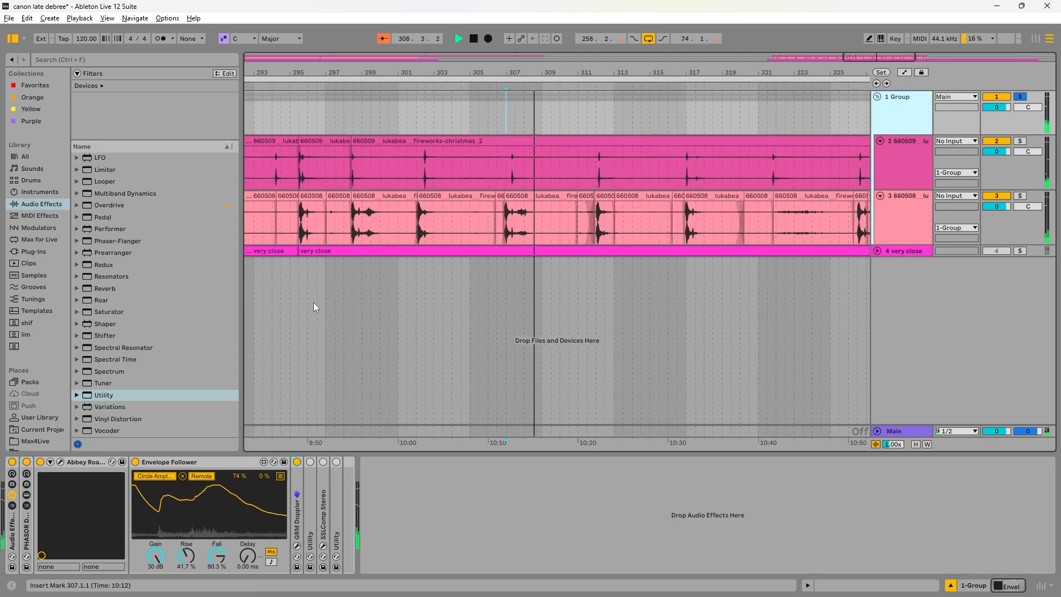
{"action": "left_click", "coordinate": [589, 175]}
{"action": "key", "text": "space"}
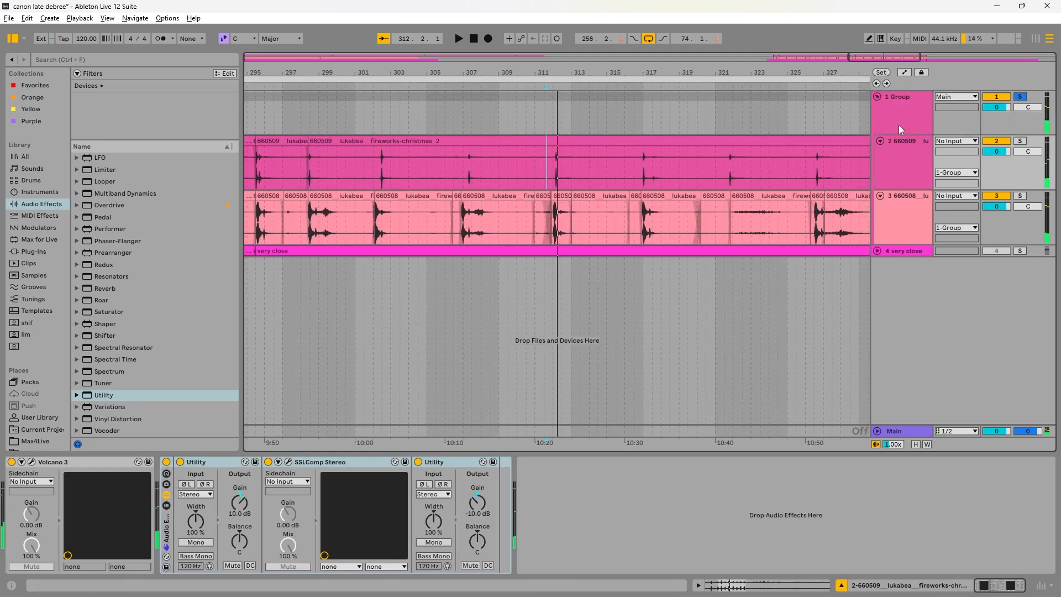
{"action": "left_click", "coordinate": [898, 124]}
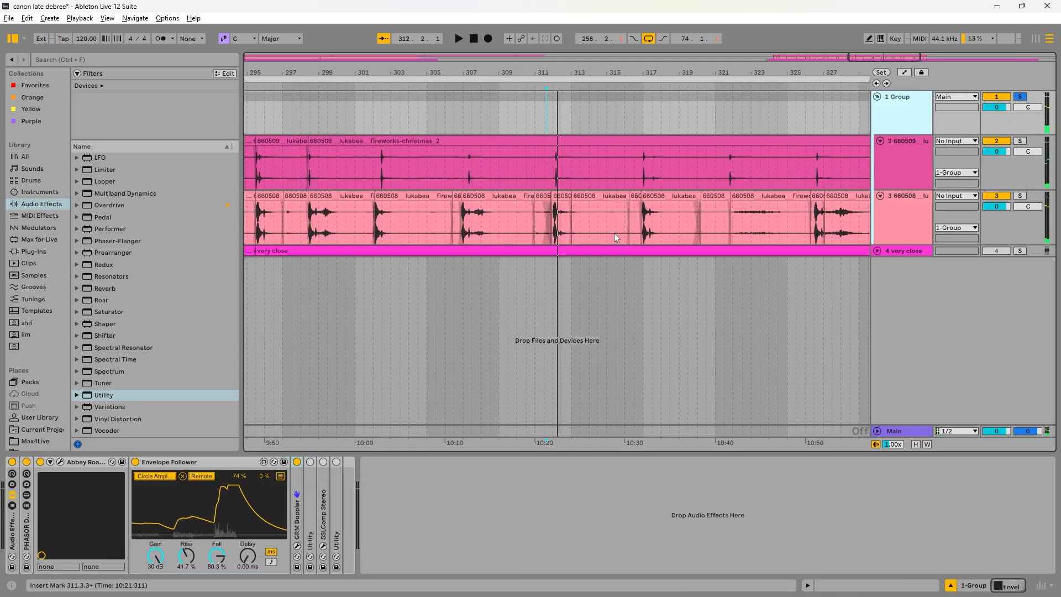
Step: In the group's chain, turn on SSLComp Stereo and both Utility devices, expanding SSLComp and the last Utility, and play from about bar 311
{"action": "left_click", "coordinate": [553, 161]}
{"action": "left_click", "coordinate": [904, 115]}
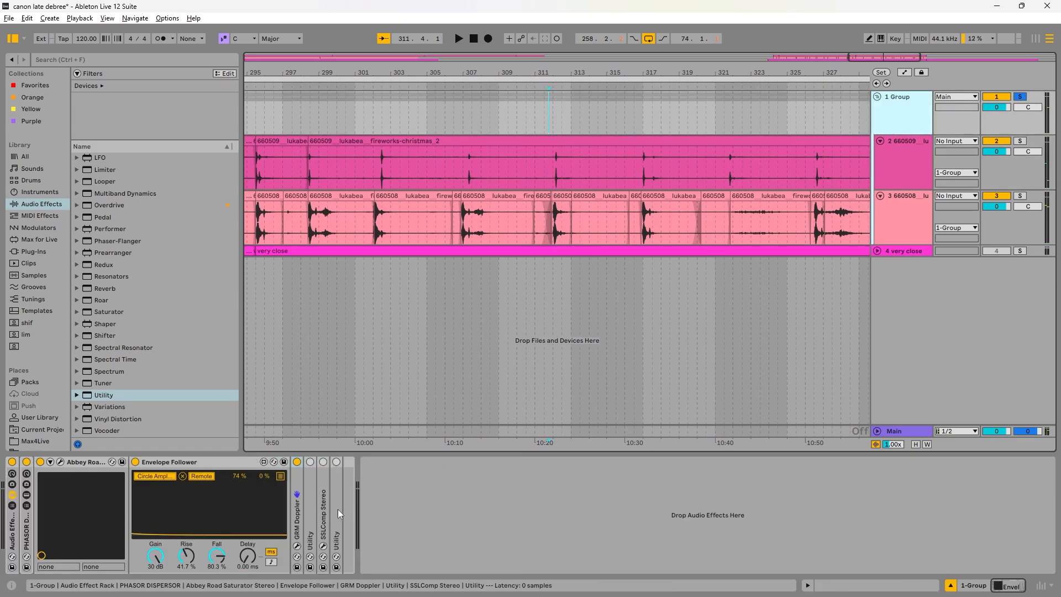
{"action": "left_click", "coordinate": [310, 471]}
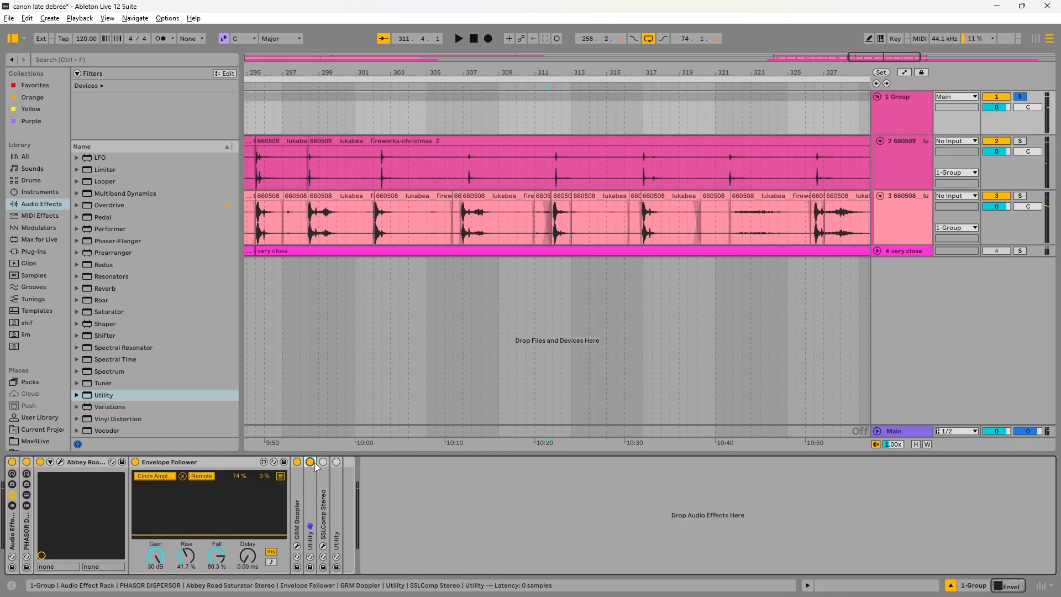
{"action": "double_click", "coordinate": [326, 476]}
{"action": "double_click", "coordinate": [471, 487]}
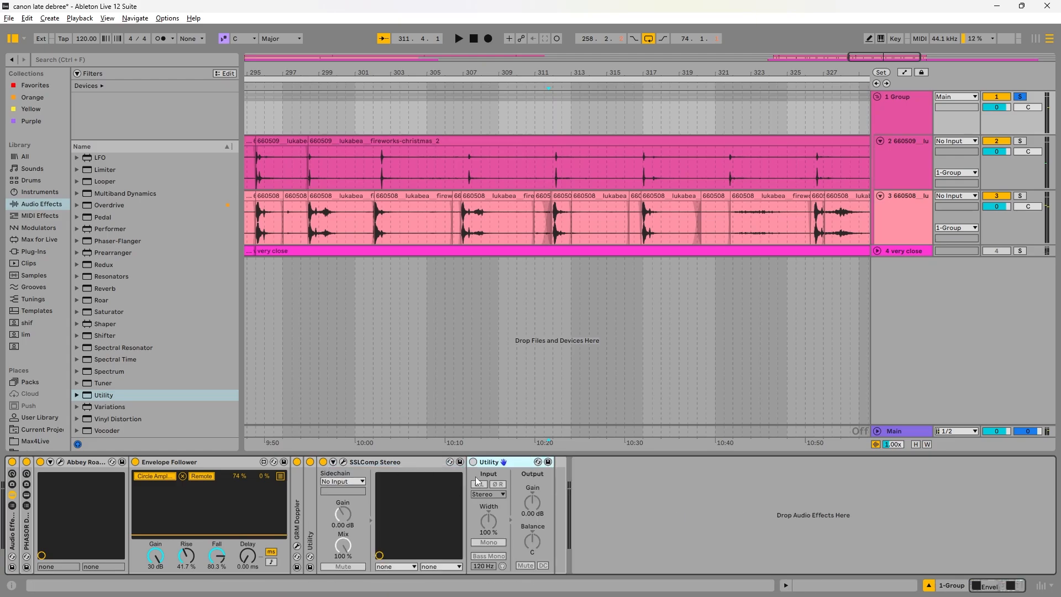
{"action": "key", "text": "space"}
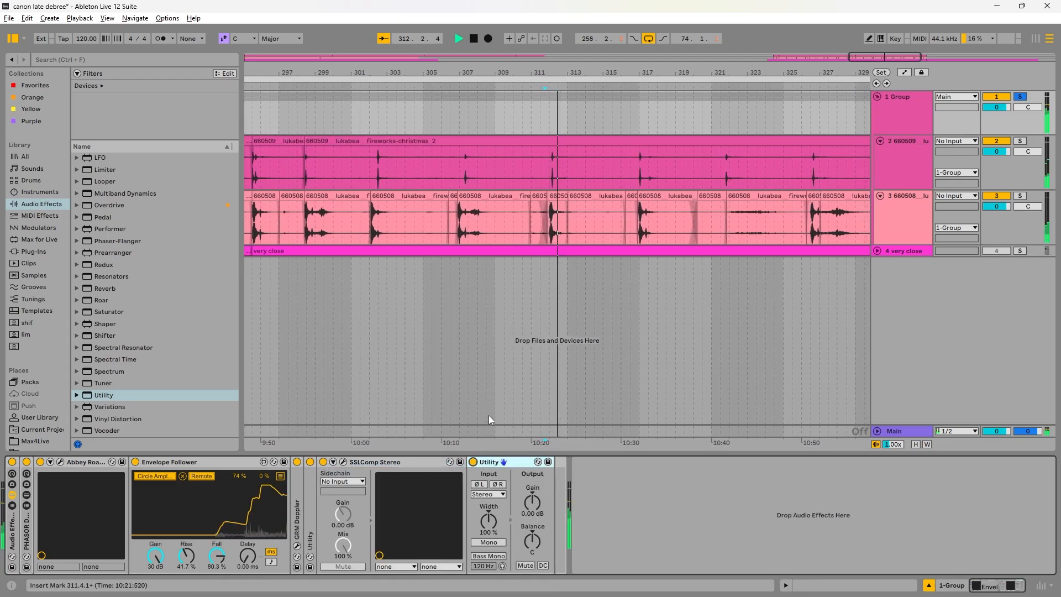
Step: Open the SSLComp Stereo window to examine the compression during playback, close it and stop playback
{"action": "left_click", "coordinate": [343, 461]}
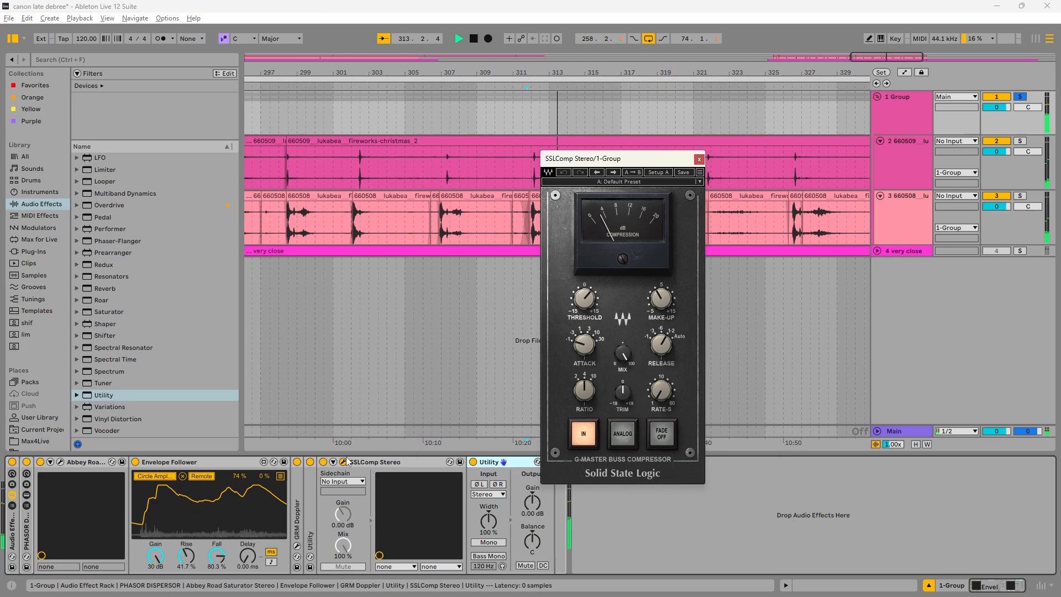
{"action": "left_click", "coordinate": [698, 159]}
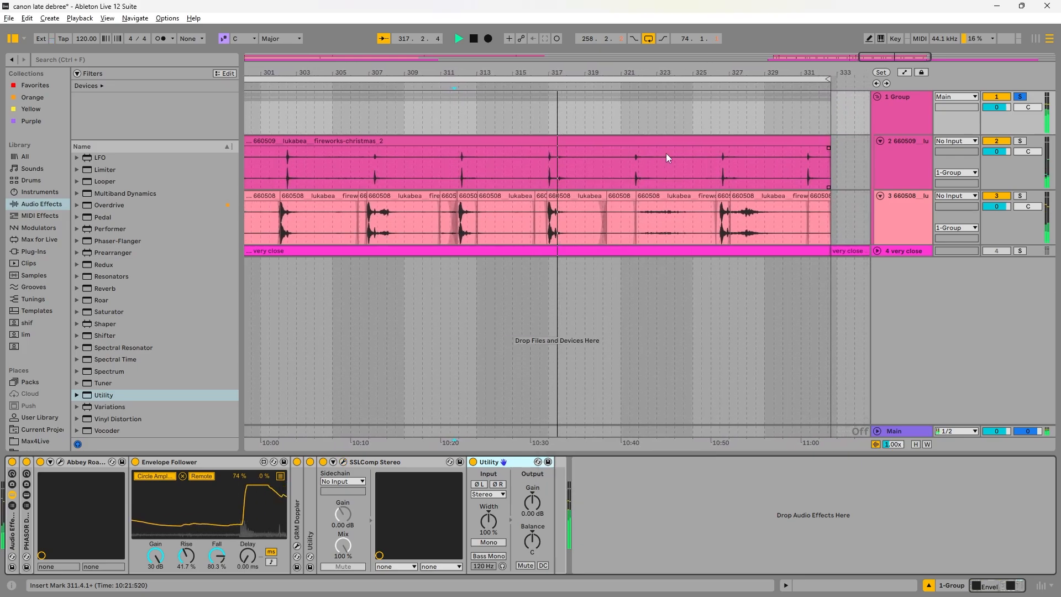
{"action": "left_click_drag", "start_coordinate": [563, 66], "coordinate": [563, 33]}
{"action": "key", "text": "space"}
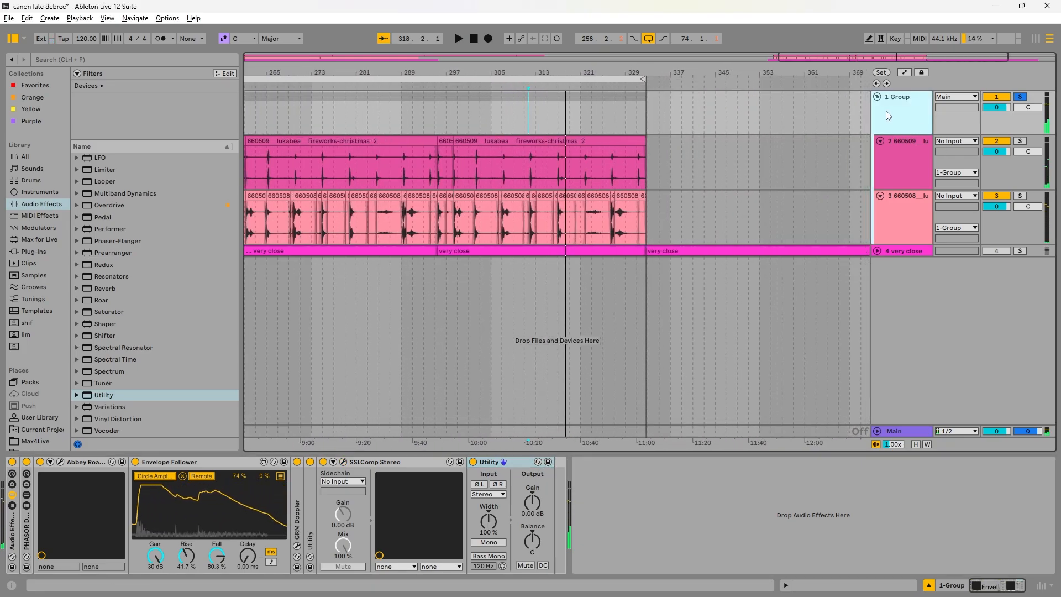
Step: Switch back to Wwise and close the Soundcaster window
{"action": "left_click", "coordinate": [880, 99]}
{"action": "left_click_drag", "start_coordinate": [195, 4], "coordinate": [290, 70]}
{"action": "left_click", "coordinate": [541, 67]}
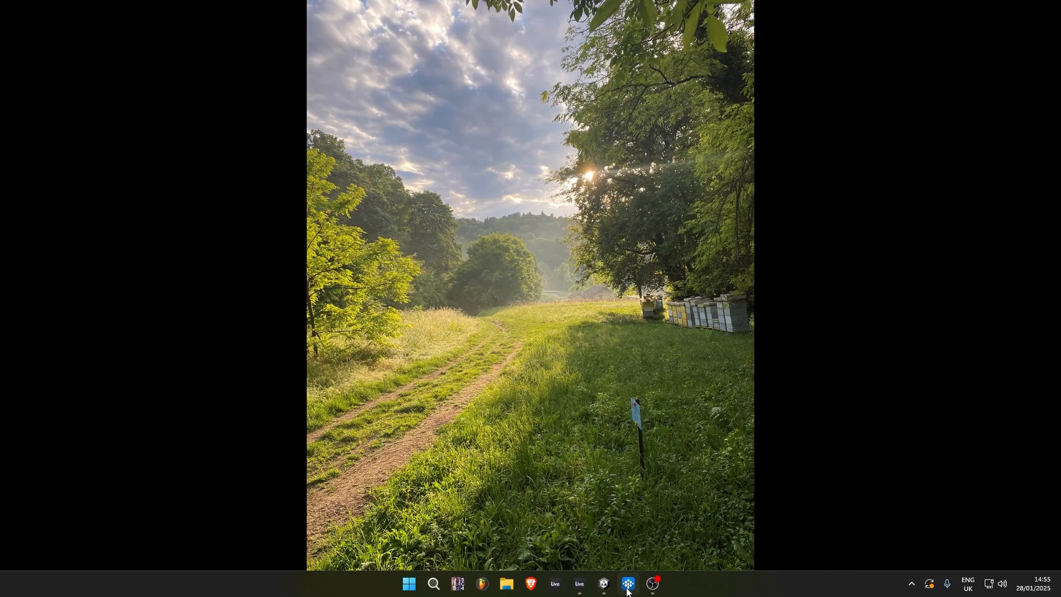
{"action": "left_click", "coordinate": [607, 590]}
{"action": "left_click", "coordinate": [607, 590]}
{"action": "left_click", "coordinate": [624, 590]}
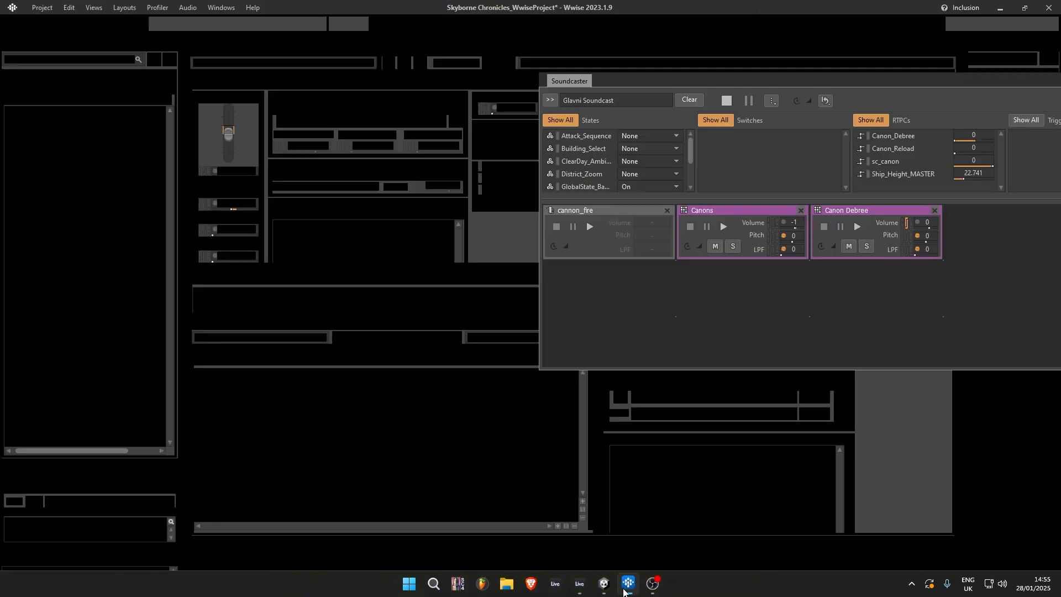
{"action": "left_click_drag", "start_coordinate": [909, 83], "coordinate": [564, 120]}
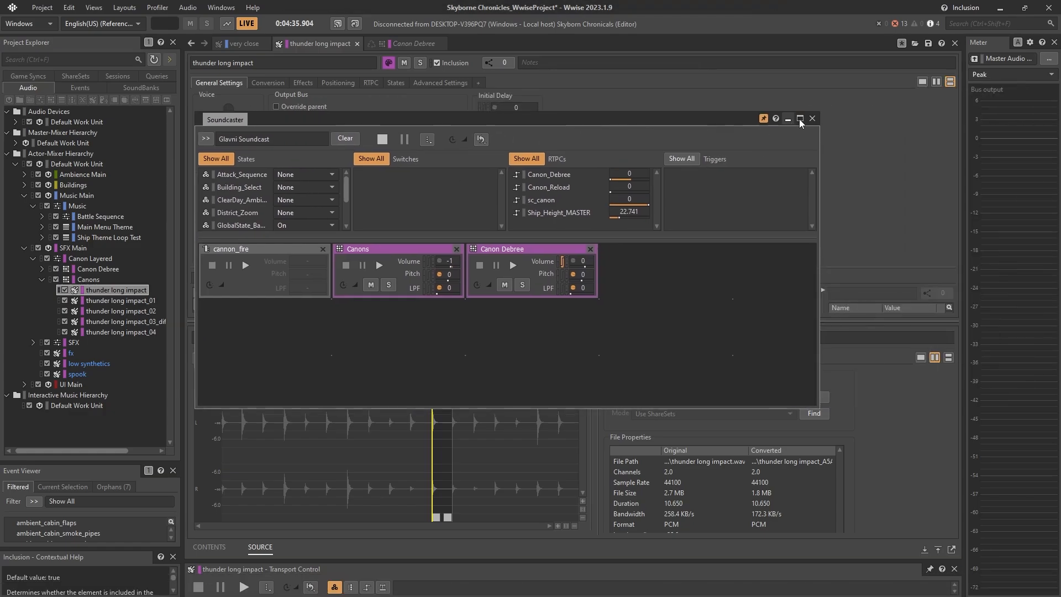
{"action": "left_click", "coordinate": [812, 119]}
Step: Expand the Canon Debree container, view the source of fireworks proba and play fireworks proba_01
{"action": "left_click", "coordinate": [45, 278]}
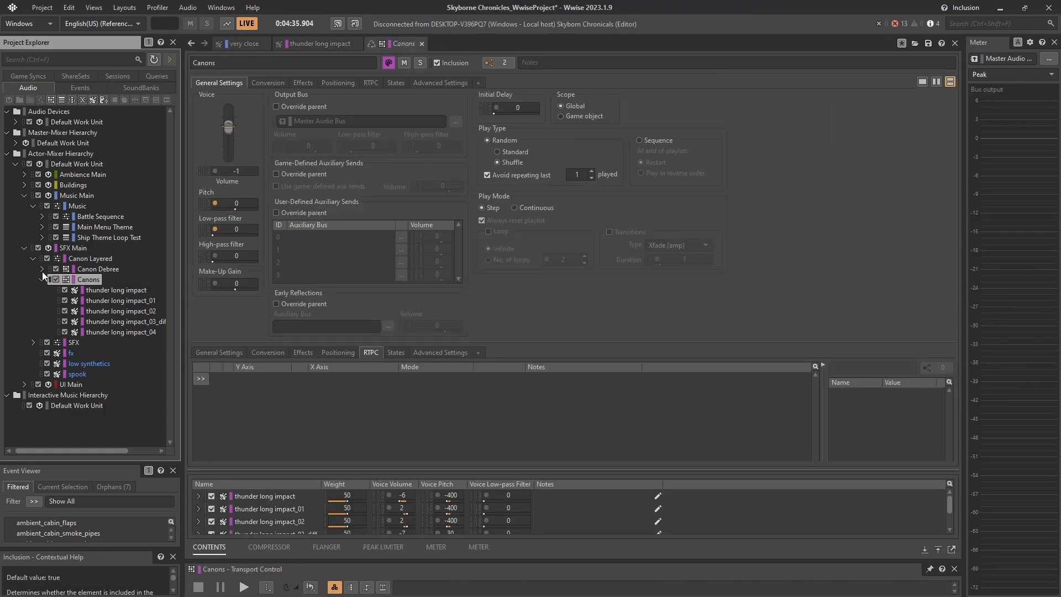
{"action": "left_click", "coordinate": [42, 269]}
{"action": "left_click", "coordinate": [98, 268]}
{"action": "left_click", "coordinate": [105, 280]}
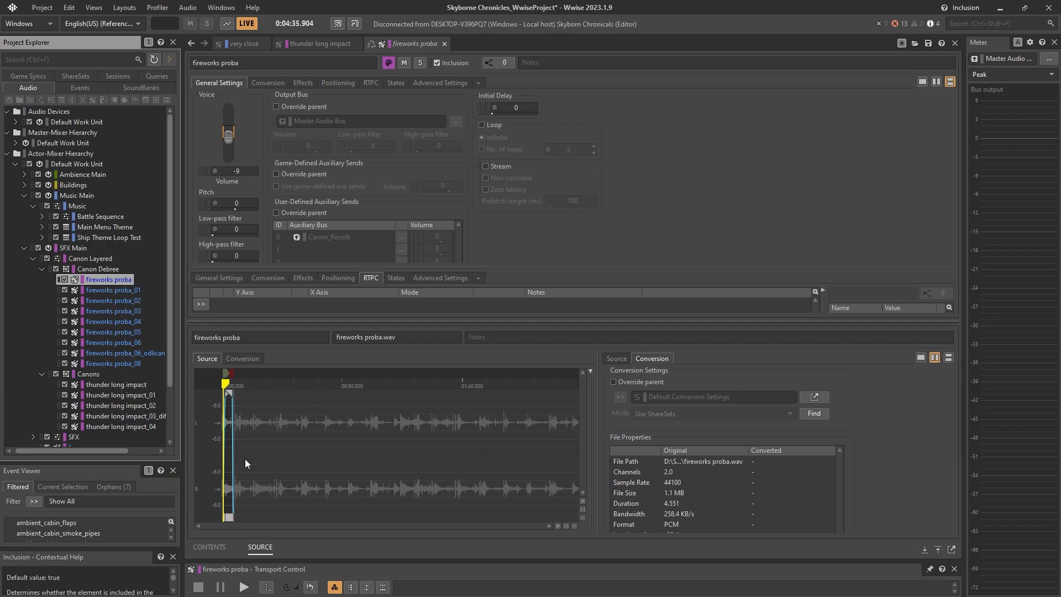
{"action": "left_click", "coordinate": [99, 287]}
{"action": "key", "text": "space"}
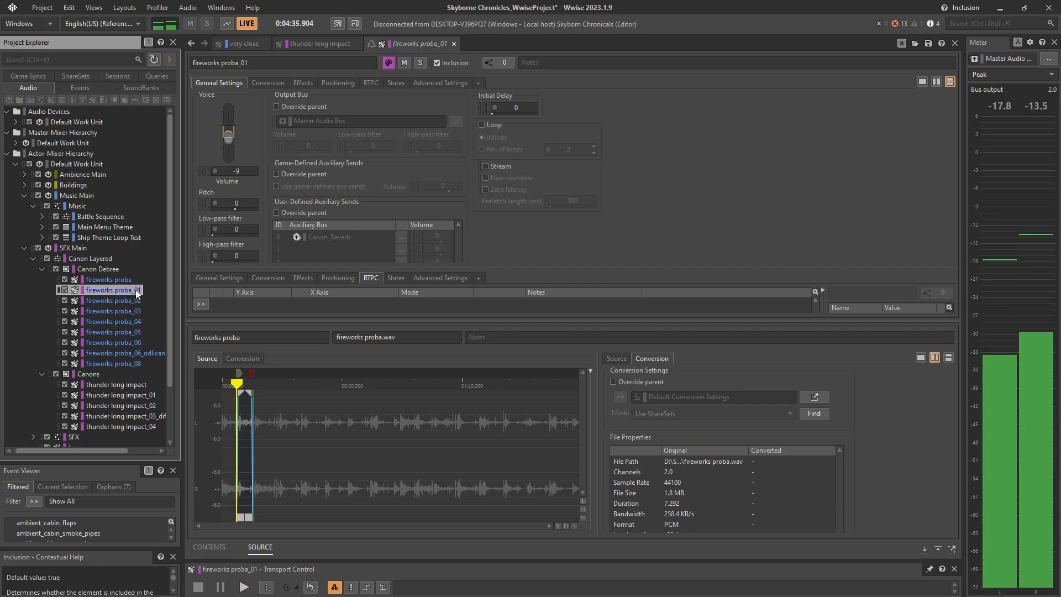
Step: Play the fireworks proba sound from the Canon Debree container
{"action": "left_click", "coordinate": [107, 279]}
{"action": "key", "text": "space"}
{"action": "key", "text": "space"}
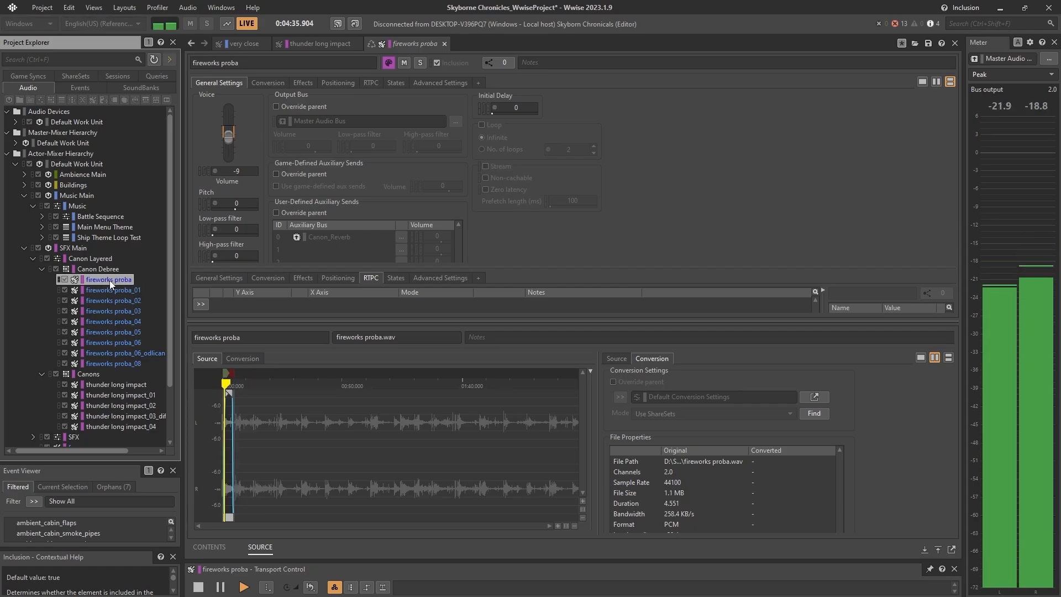
{"action": "key", "text": "space"}
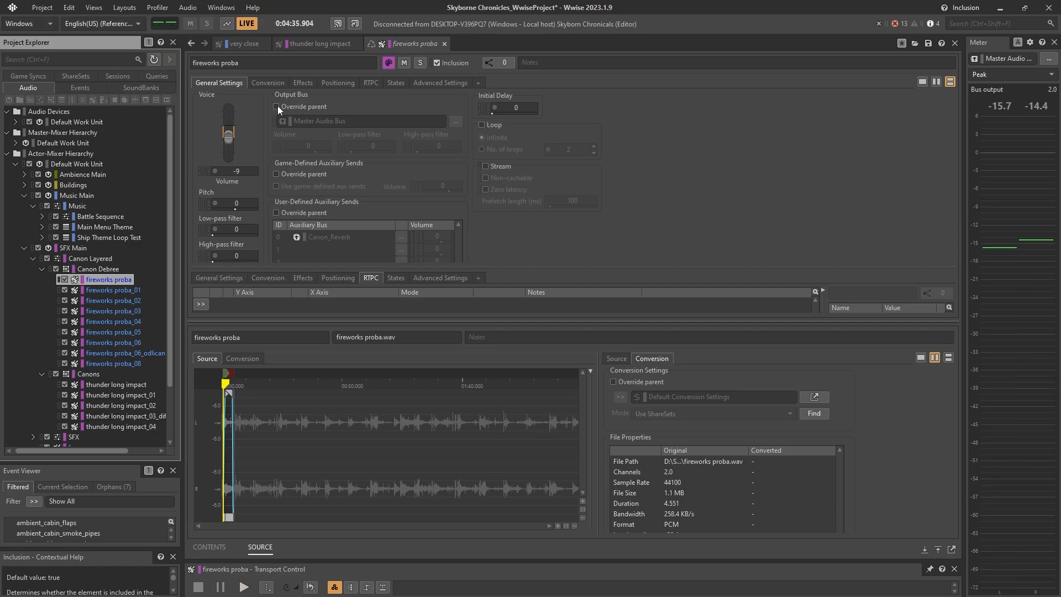
Step: Open the Canon Debree container and enlarge its contents list to examine the weight of every fireworks sound
{"action": "left_click", "coordinate": [108, 269]}
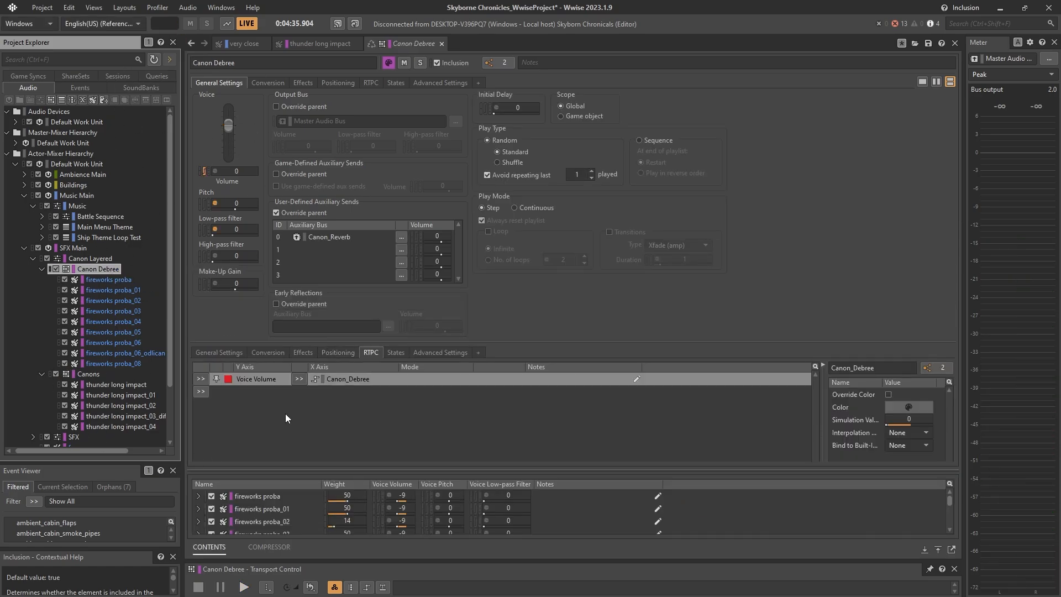
{"action": "left_click_drag", "start_coordinate": [344, 344], "coordinate": [342, 258]}
{"action": "left_click_drag", "start_coordinate": [383, 472], "coordinate": [381, 319]}
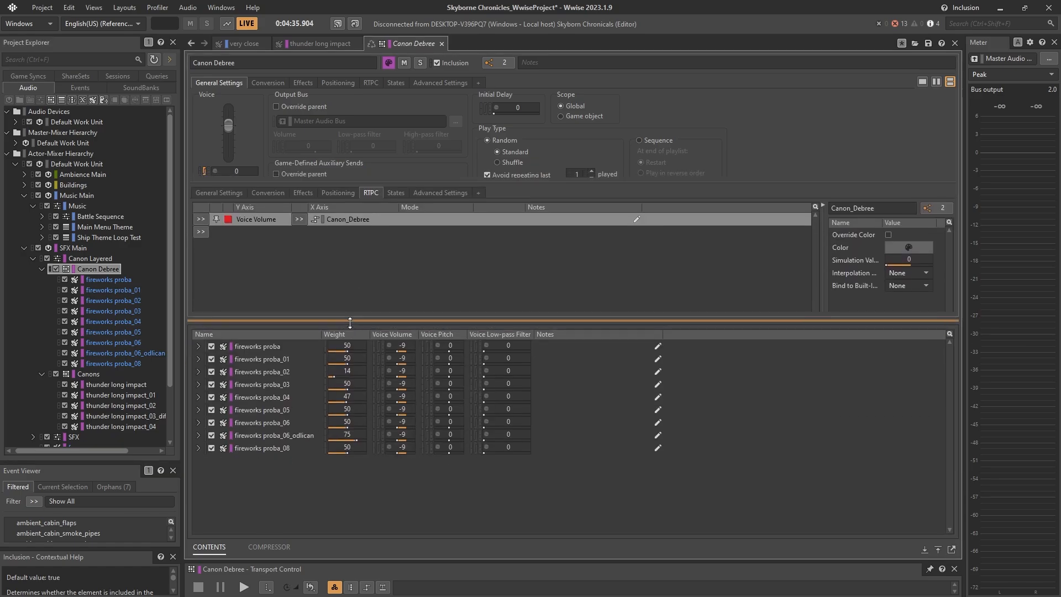
Step: Play the fireworks proba_06_odlican sound and reopen the Canon Debree container
{"action": "left_click", "coordinate": [144, 357]}
{"action": "key", "text": "space"}
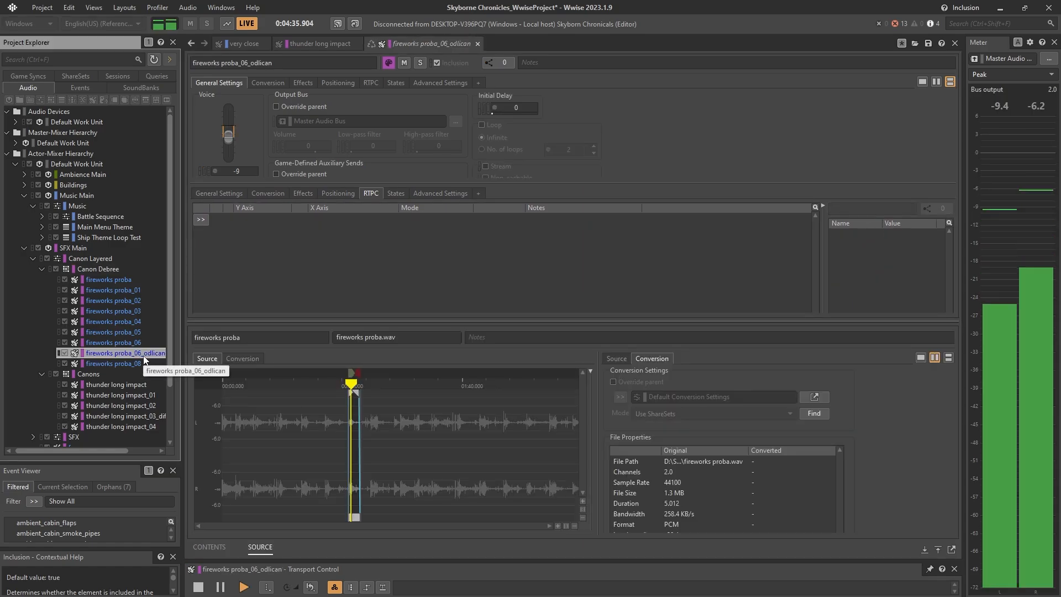
{"action": "left_click", "coordinate": [94, 268]}
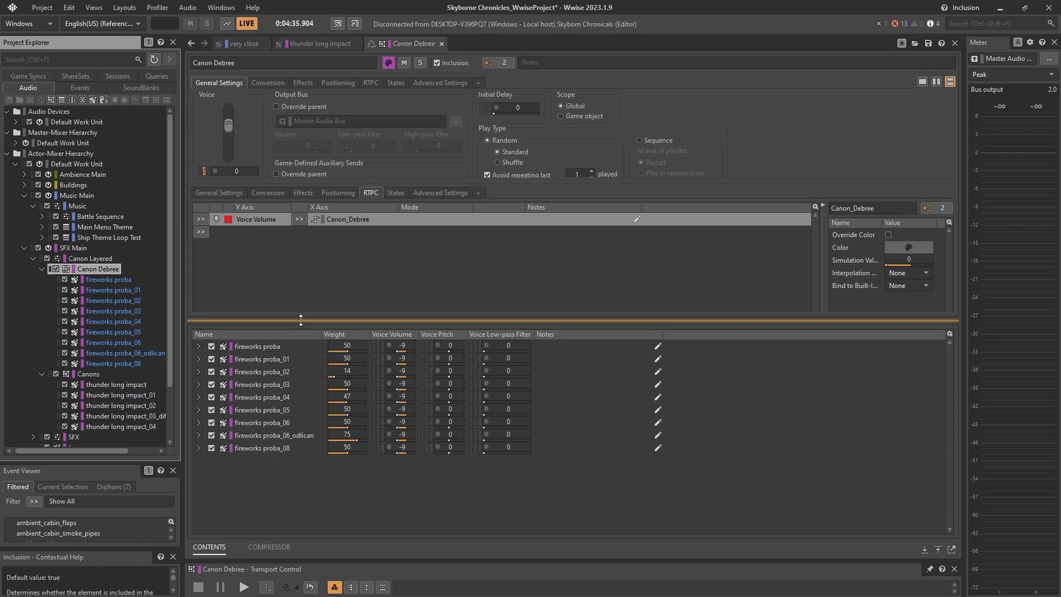
Step: Shrink Canon Debree's contents list and enlarge its general settings, then collapse both cannon containers and open Canon Layered
{"action": "left_click_drag", "start_coordinate": [299, 320], "coordinate": [301, 411]}
{"action": "left_click_drag", "start_coordinate": [417, 228], "coordinate": [406, 338]}
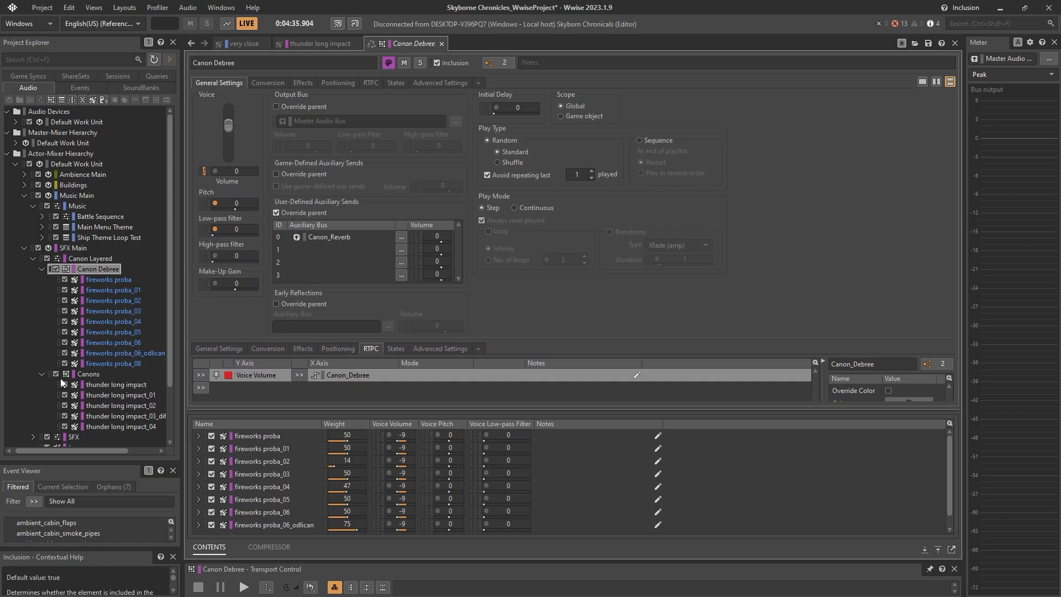
{"action": "left_click", "coordinate": [42, 374]}
{"action": "left_click", "coordinate": [40, 269]}
{"action": "left_click", "coordinate": [79, 261]}
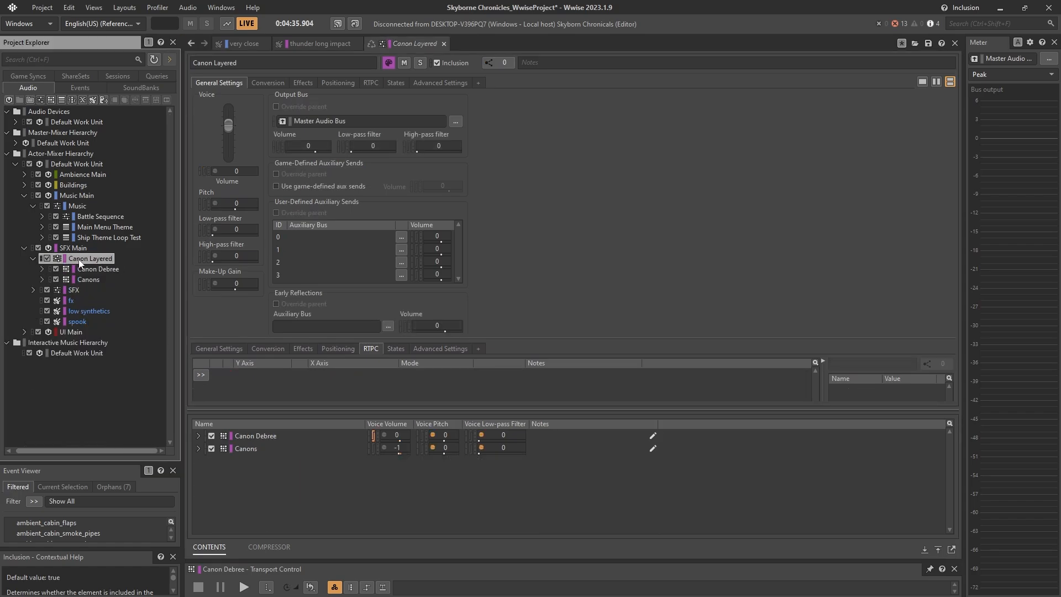
Step: Open the Compressor effect's settings on Canon Layered and play the container's sound
{"action": "left_click", "coordinate": [302, 82]}
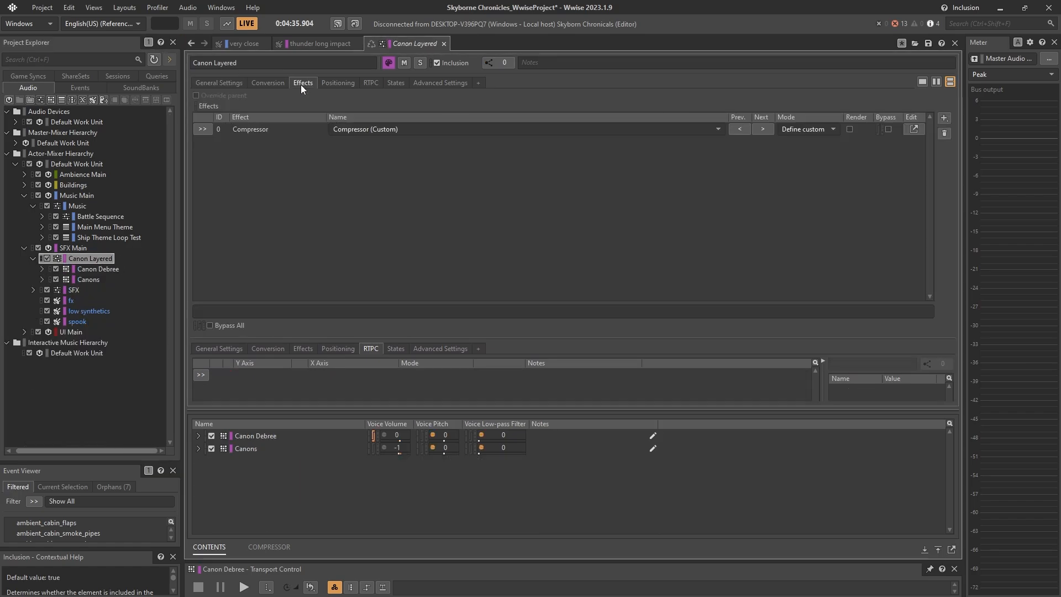
{"action": "left_click", "coordinate": [273, 129]}
{"action": "key", "text": "space"}
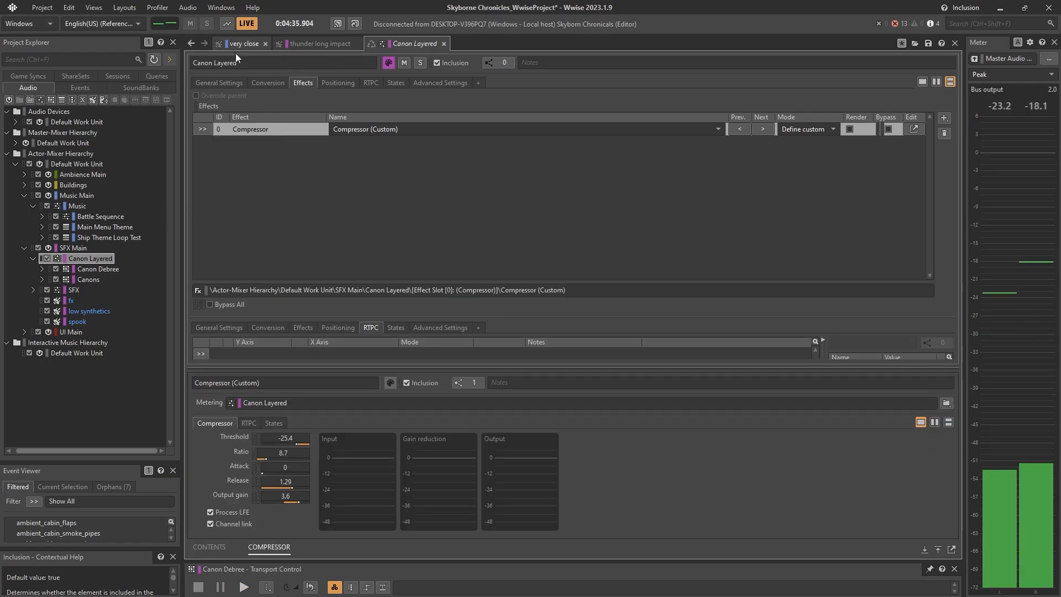
Step: Open the Soundcaster to play the cannon_fire event, then close it with Canon Layered selected
{"action": "left_click", "coordinate": [119, 8]}
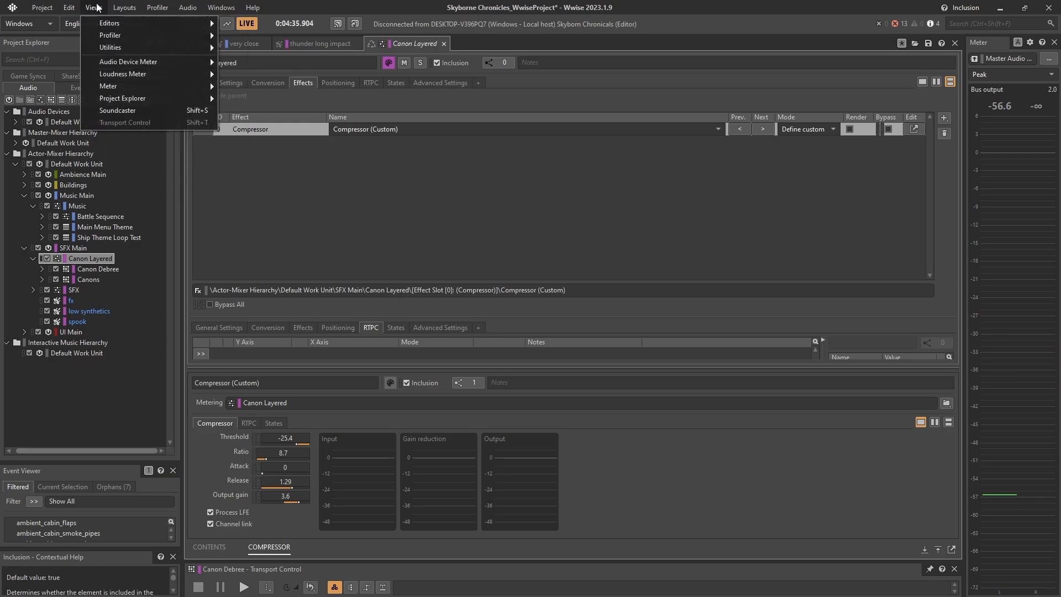
{"action": "left_click", "coordinate": [120, 110]}
{"action": "left_click_drag", "start_coordinate": [365, 112], "coordinate": [406, 158]}
{"action": "left_click", "coordinate": [580, 316]}
{"action": "left_click", "coordinate": [310, 307]}
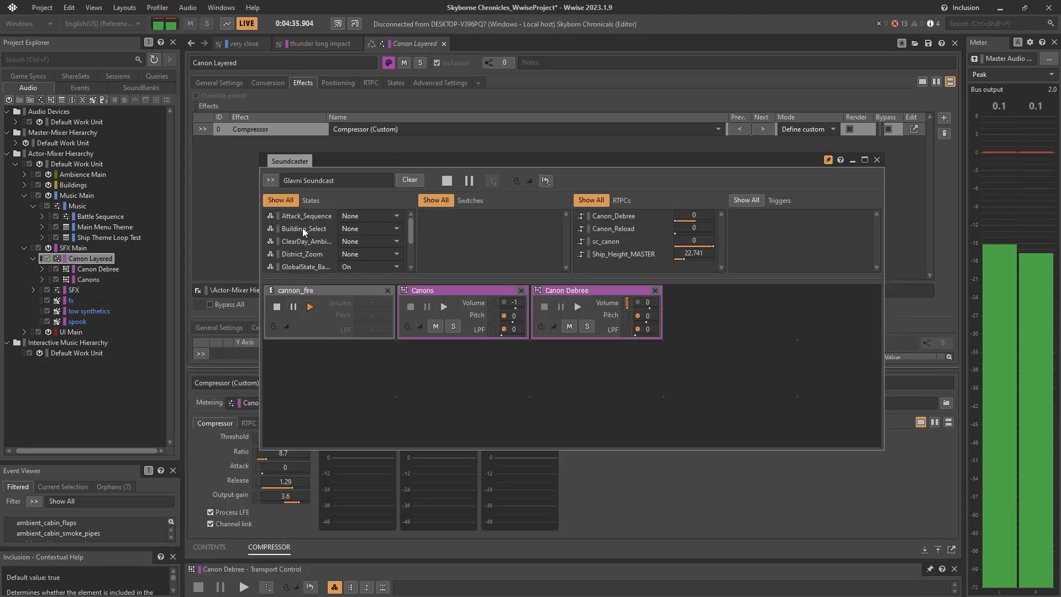
{"action": "left_click_drag", "start_coordinate": [437, 154], "coordinate": [509, 324]}
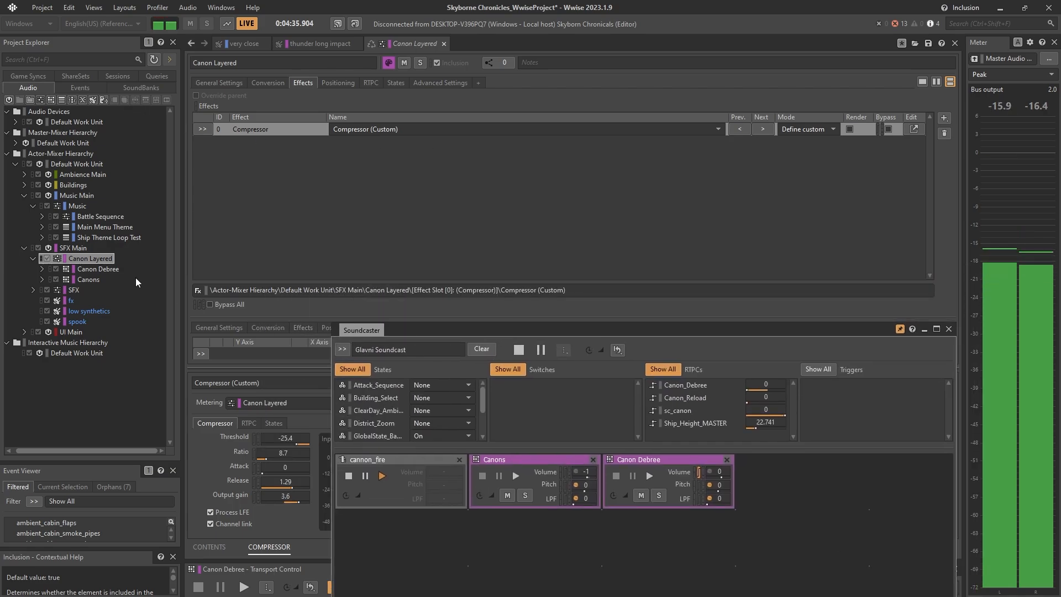
{"action": "left_click", "coordinate": [84, 259]}
{"action": "left_click", "coordinate": [950, 329]}
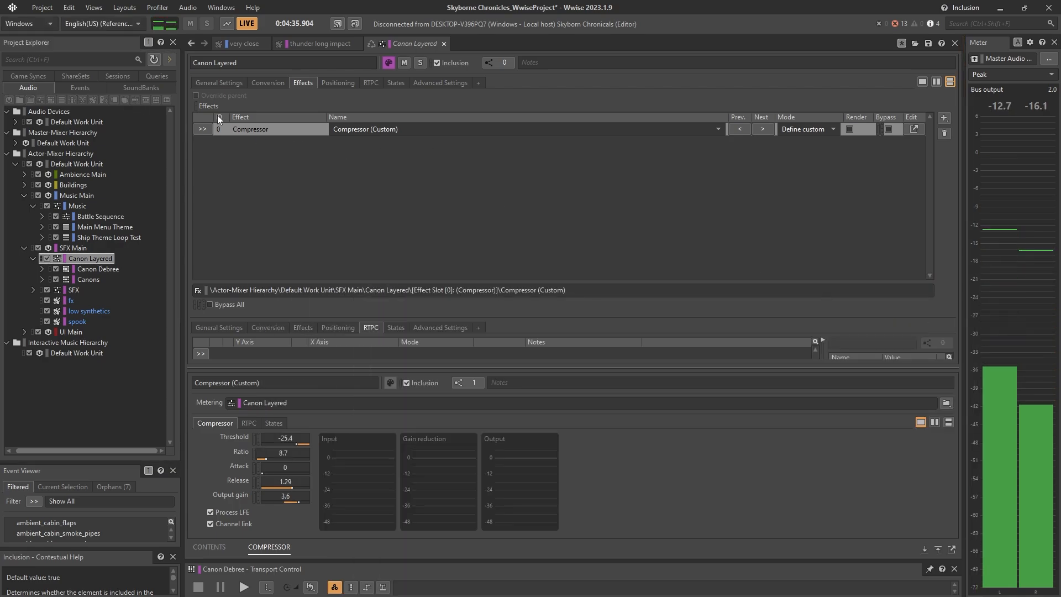
Step: Examine Canon Layered's RTPC, positioning, effects, conversion and general settings
{"action": "left_click", "coordinate": [371, 82]}
{"action": "left_click", "coordinate": [329, 79]}
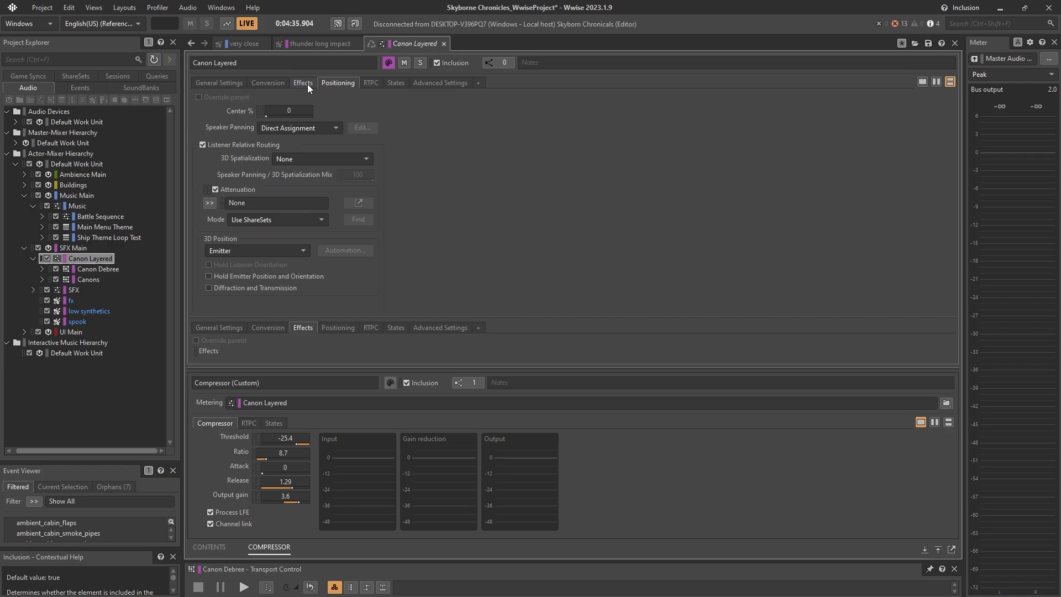
{"action": "left_click", "coordinate": [311, 82]}
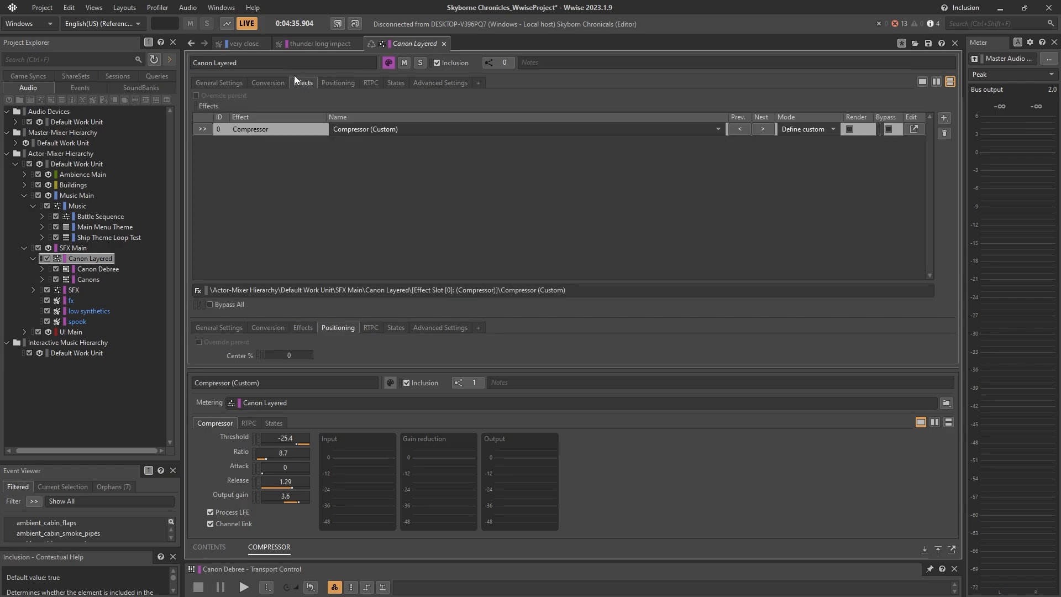
{"action": "left_click", "coordinate": [271, 81]}
{"action": "left_click", "coordinate": [307, 84]}
{"action": "left_click", "coordinate": [268, 83]}
{"action": "left_click", "coordinate": [224, 84]}
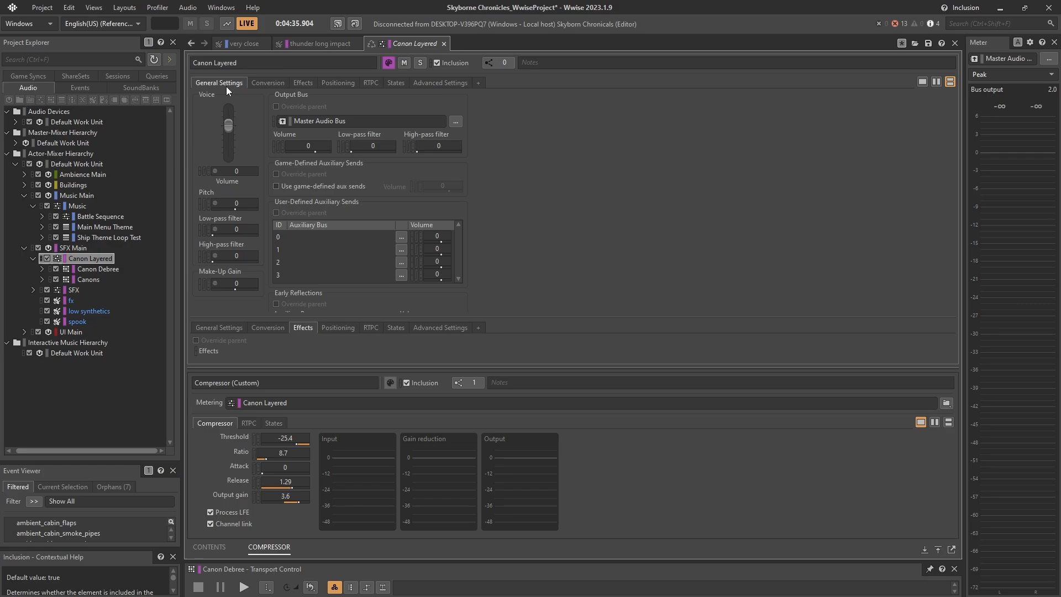
{"action": "left_click", "coordinate": [305, 83]}
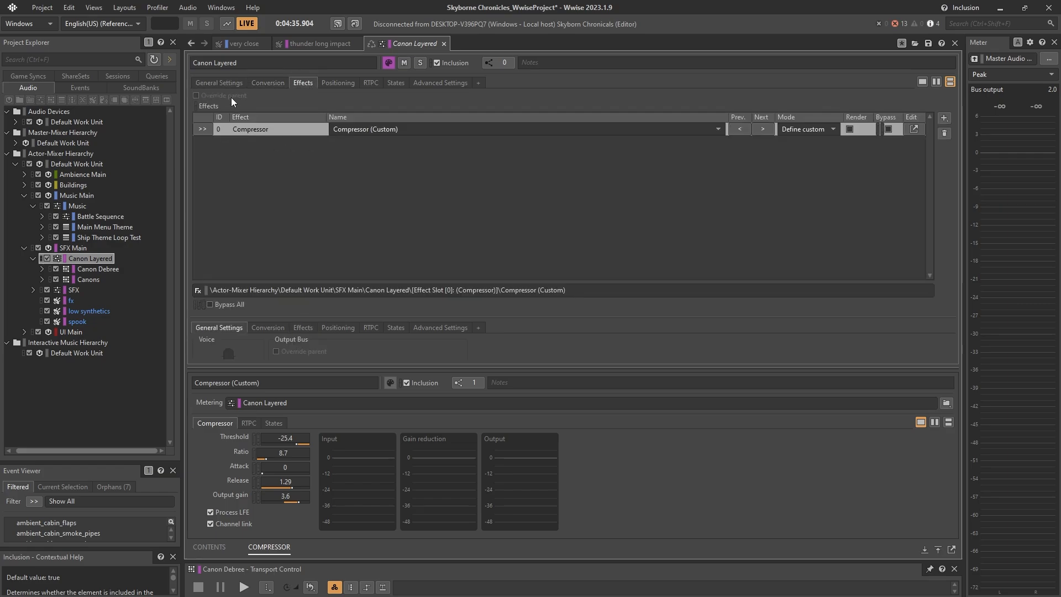
{"action": "left_click", "coordinate": [224, 83]}
Step: Open the Canon_Reverb auxiliary bus used by Canon Debree to examine its RoomVerb settings, and collapse the Music container
{"action": "left_click", "coordinate": [91, 270]}
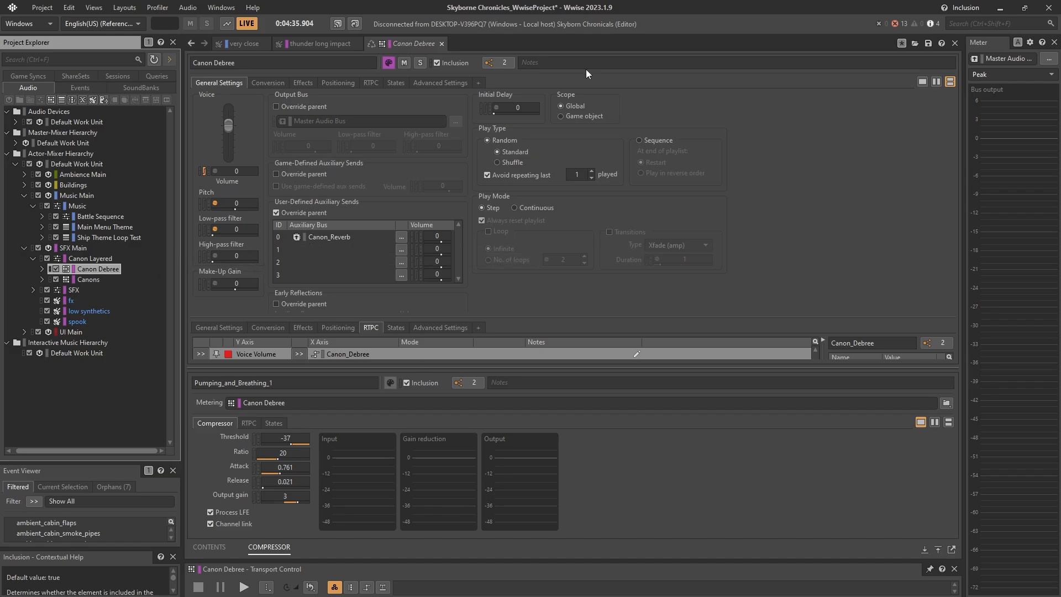
{"action": "left_click", "coordinate": [327, 240]}
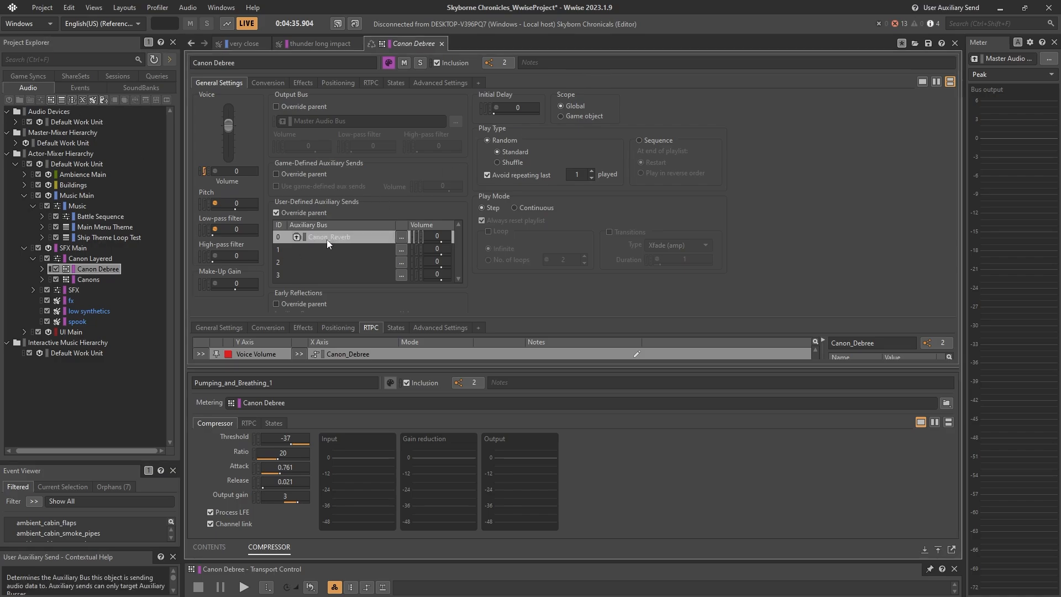
{"action": "double_click", "coordinate": [336, 238]}
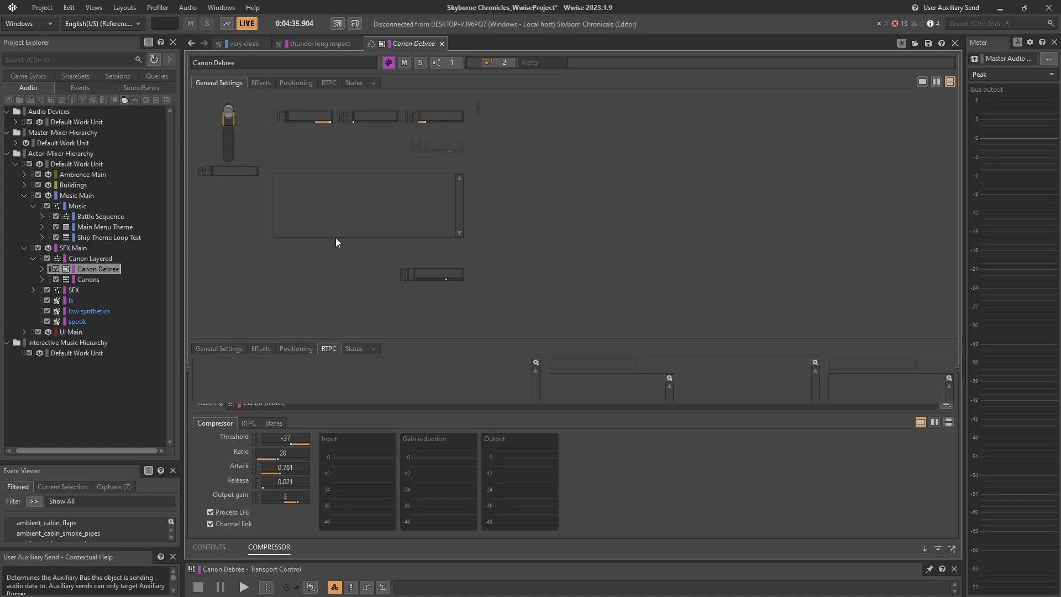
{"action": "left_click", "coordinate": [267, 85]}
{"action": "left_click", "coordinate": [261, 130]}
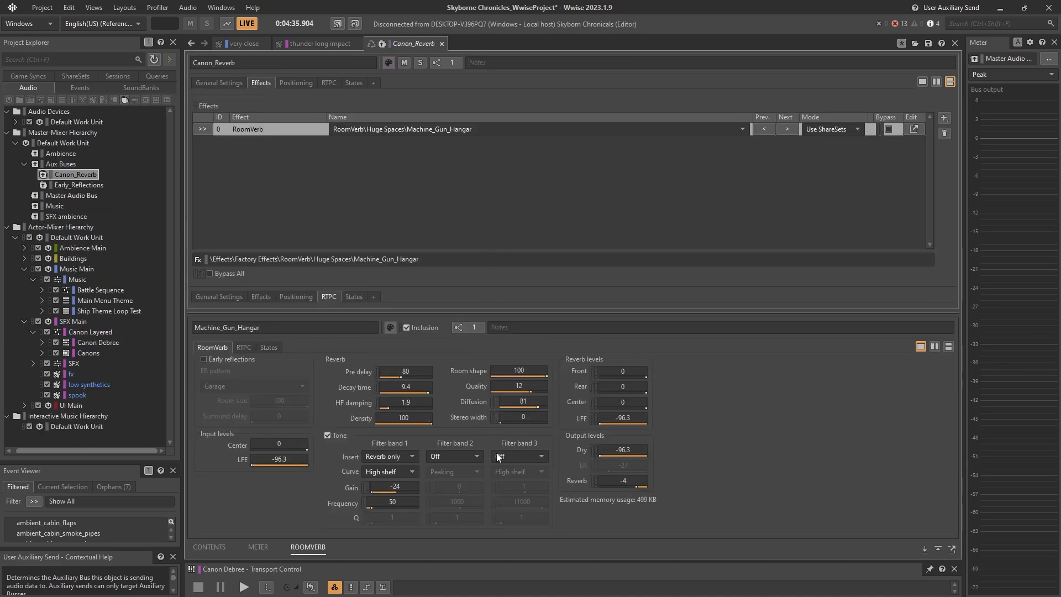
{"action": "left_click", "coordinate": [58, 279]}
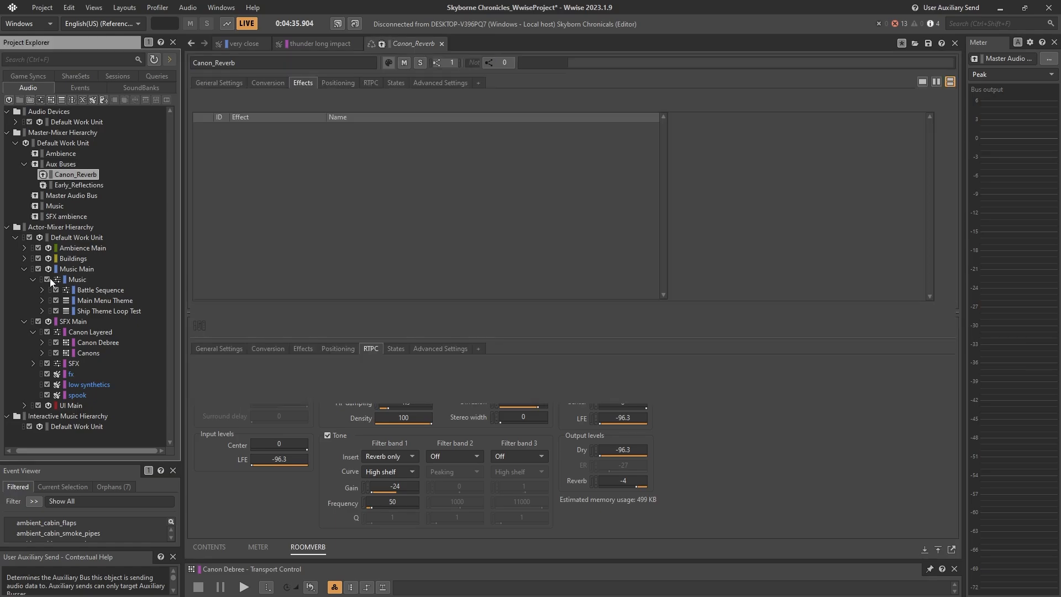
{"action": "left_click", "coordinate": [33, 279]}
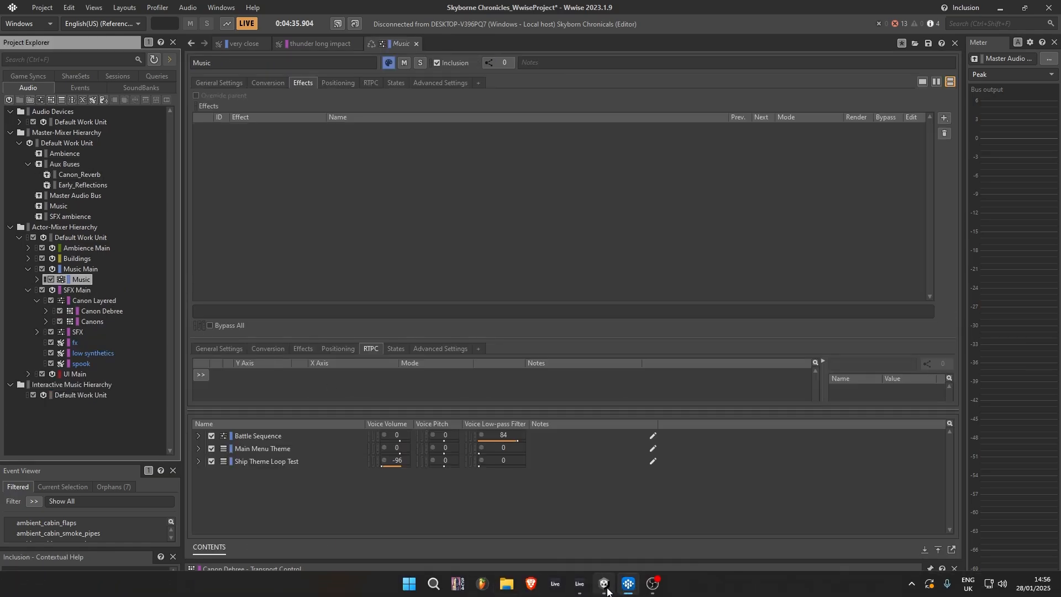
Step: Check the running game in Unity and connect Wwise remotely to the Skyborn Chronicles (Editor) instance
{"action": "left_click", "coordinate": [629, 584]}
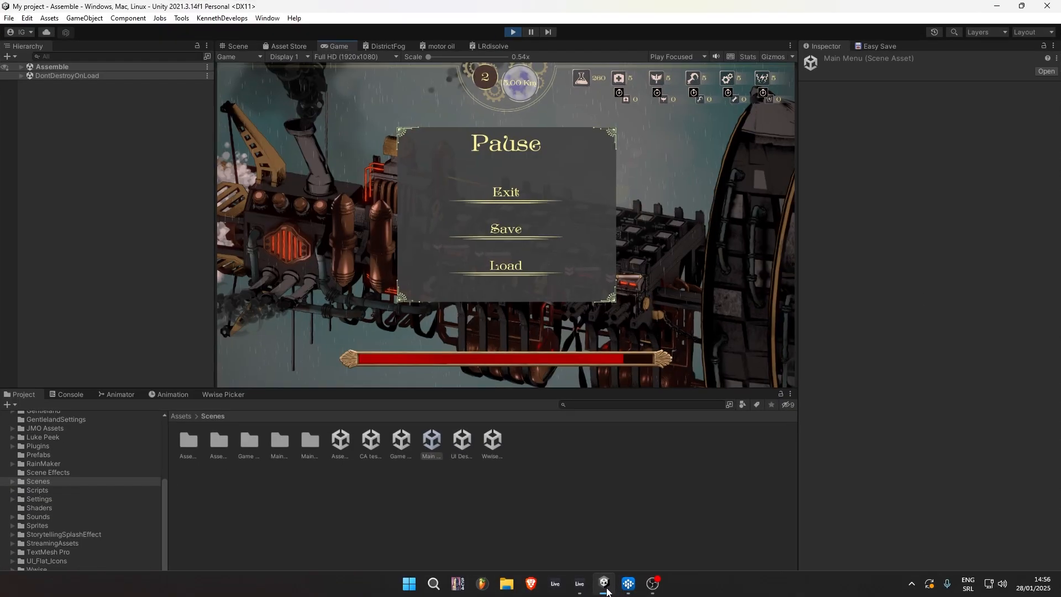
{"action": "left_click", "coordinate": [653, 587]}
{"action": "left_click", "coordinate": [631, 590]}
{"action": "left_click", "coordinate": [241, 21]}
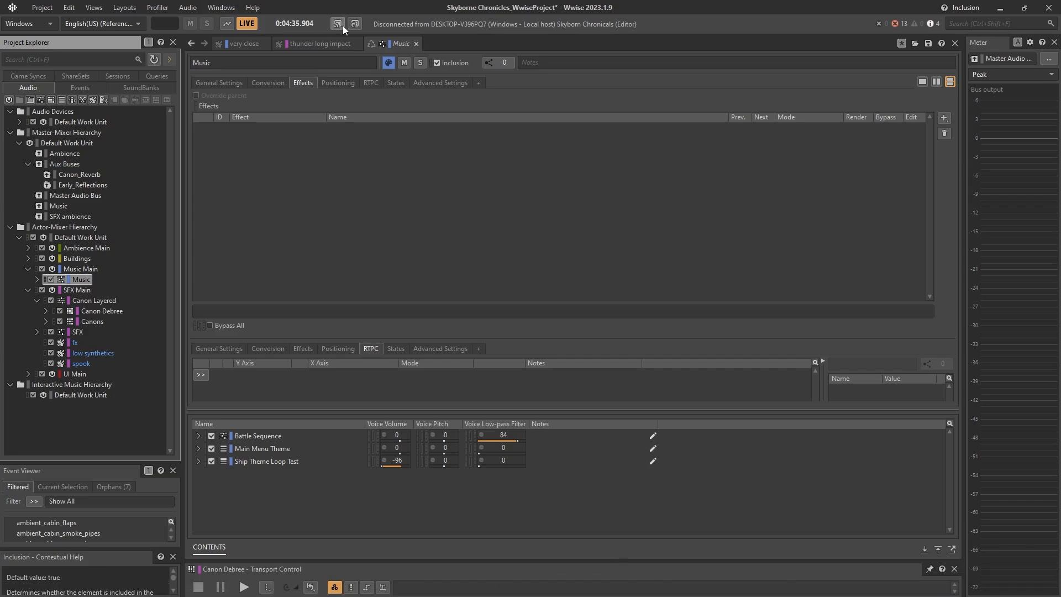
{"action": "left_click", "coordinate": [467, 227]}
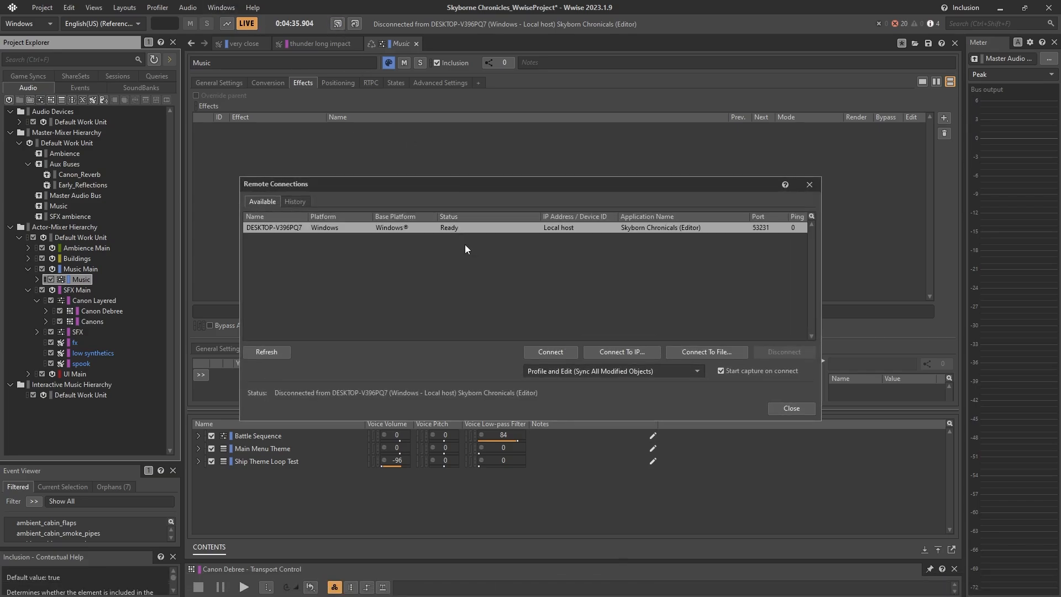
{"action": "left_click", "coordinate": [550, 351]}
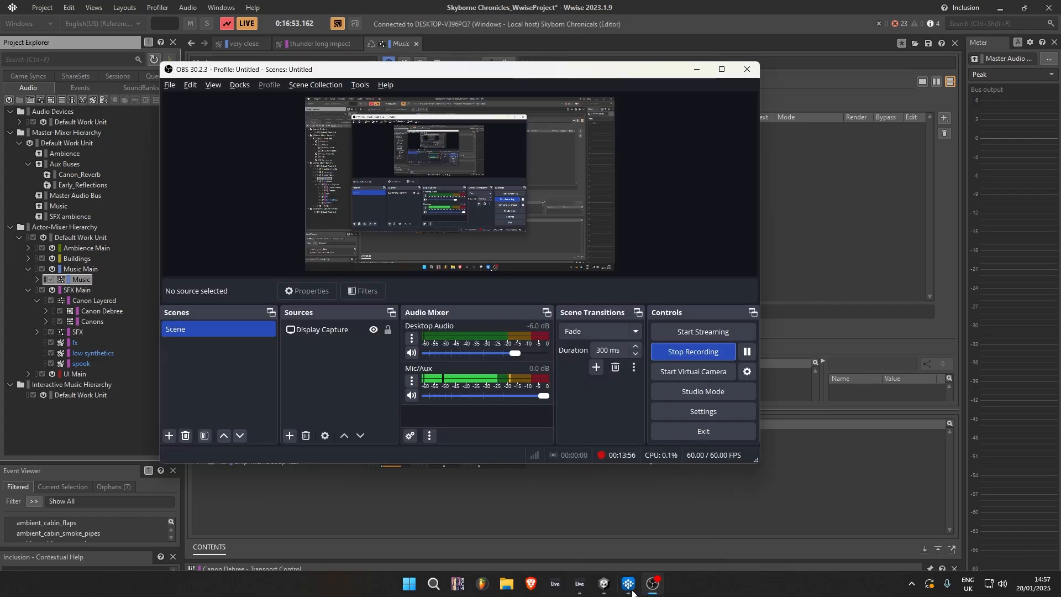
Step: Switch to Unity and resume the paused game to hear the cannons in play, and bring up the window switcher
{"action": "left_click", "coordinate": [610, 591]}
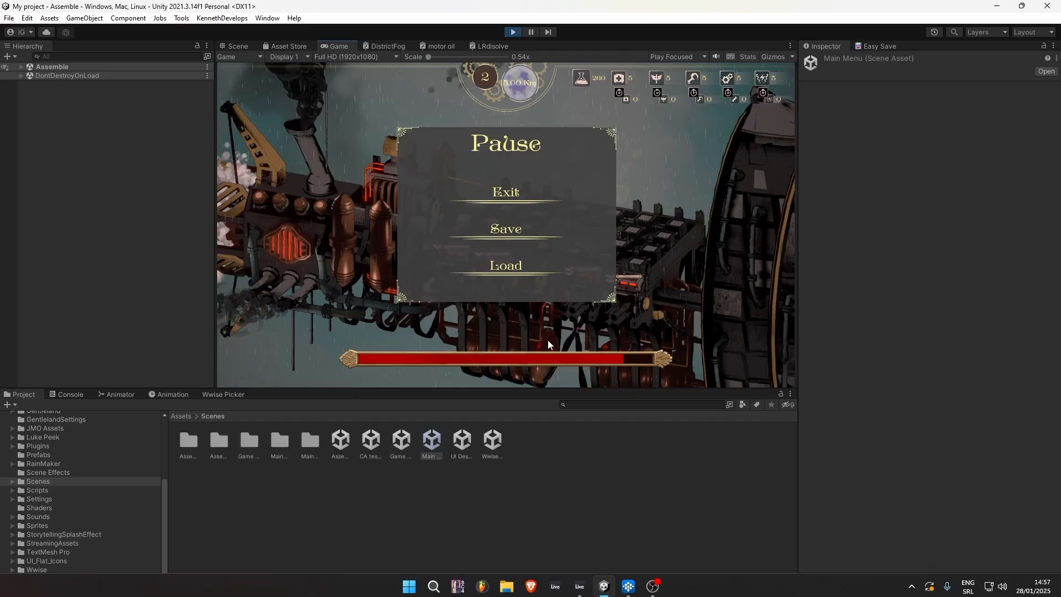
{"action": "key", "text": "Escape"}
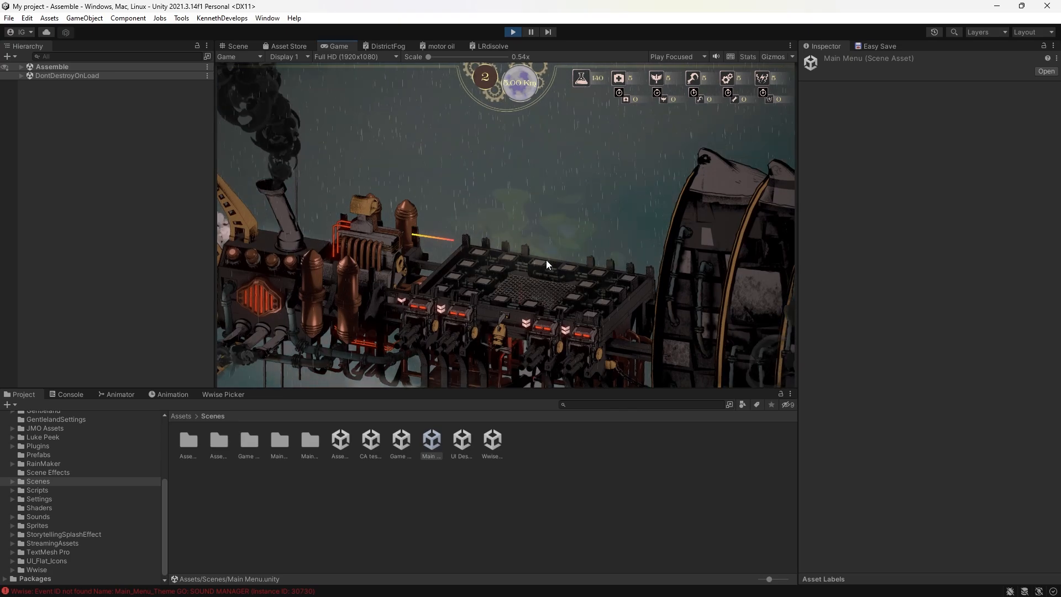
{"action": "key", "text": "alt+Tab"}
{"action": "key", "text": "alt+Tab"}
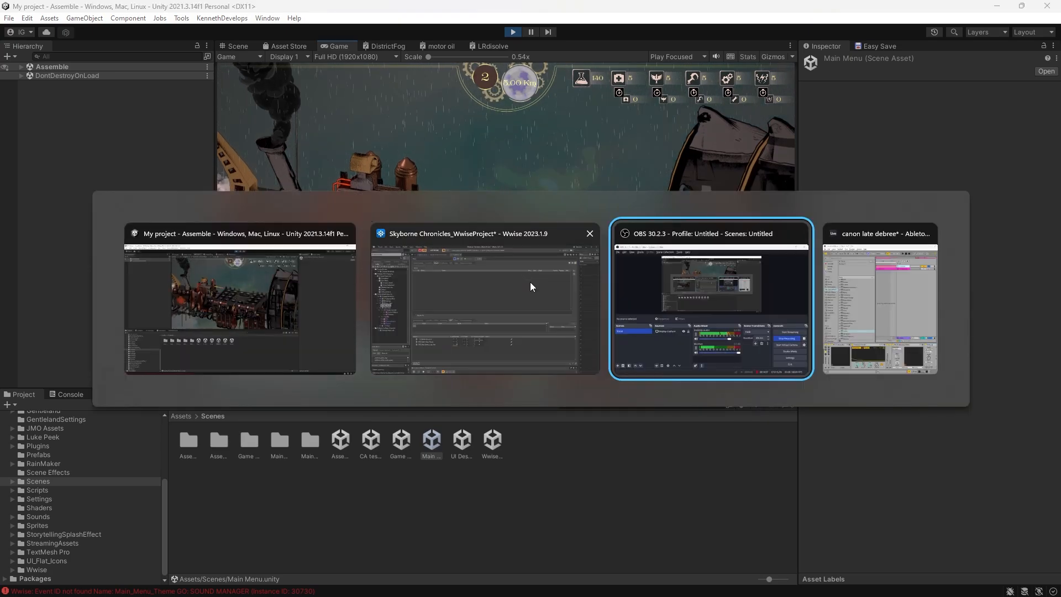